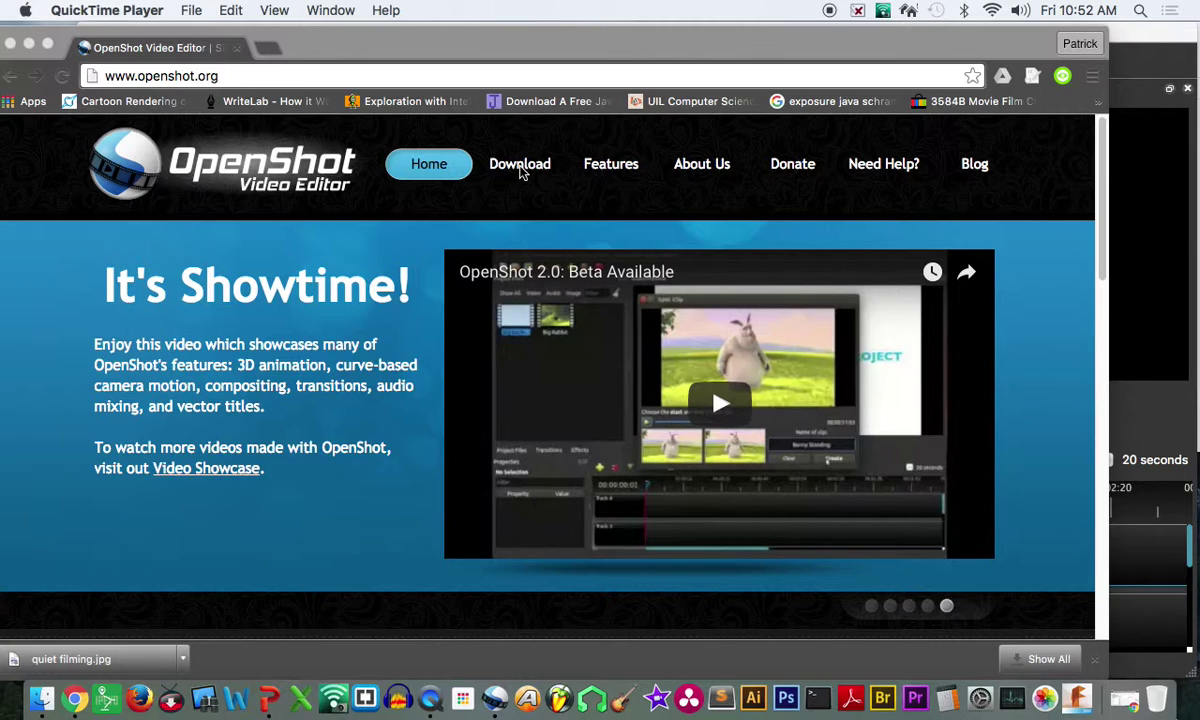
- Bring Chrome forward and open the OpenShot download page on openshot.org
left_click(520, 172)
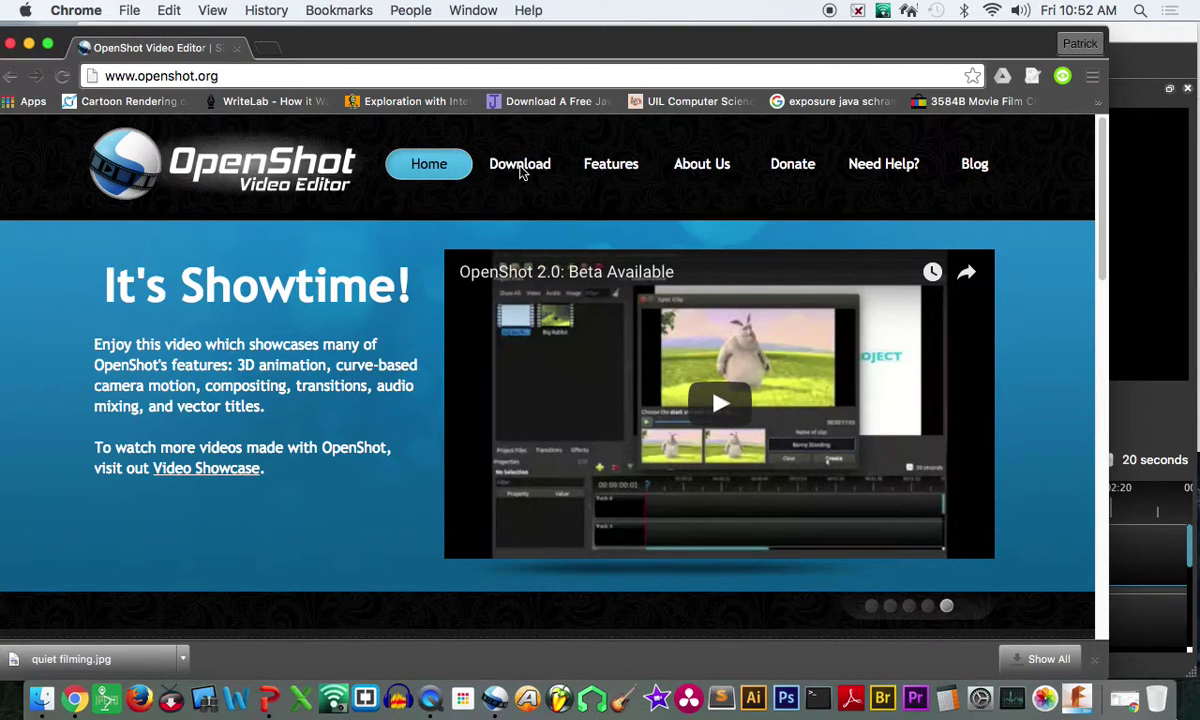
left_click(520, 166)
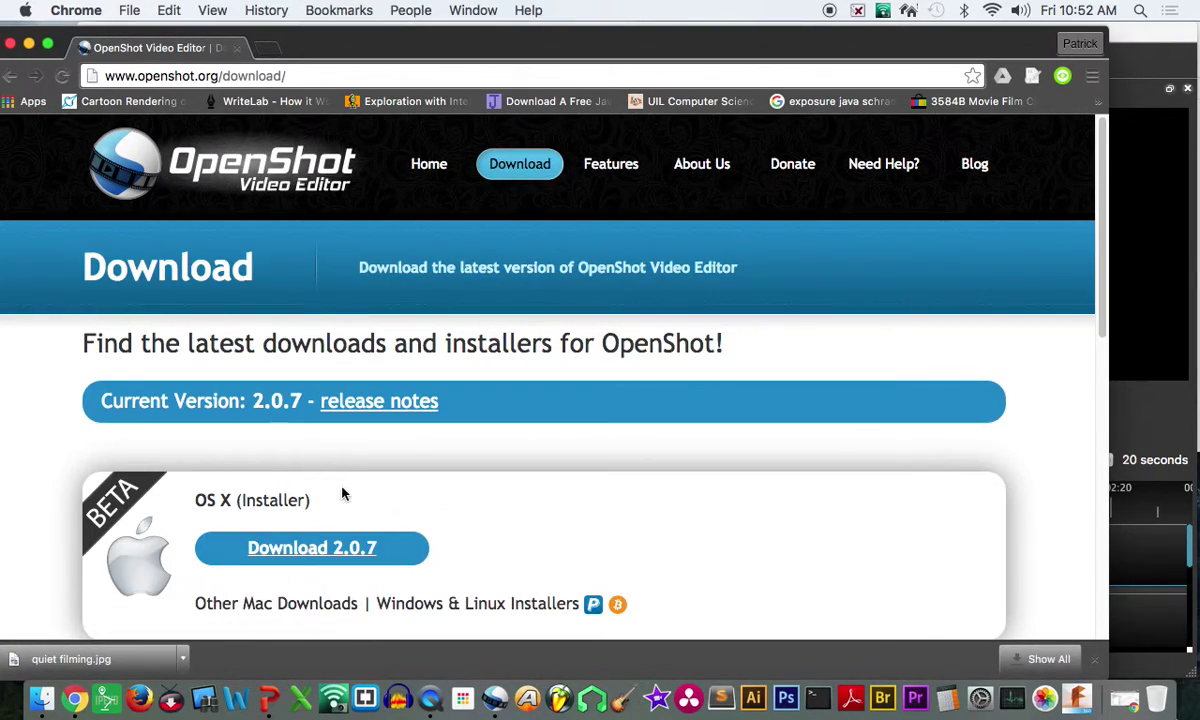
scroll(365, 495, "down", 1)
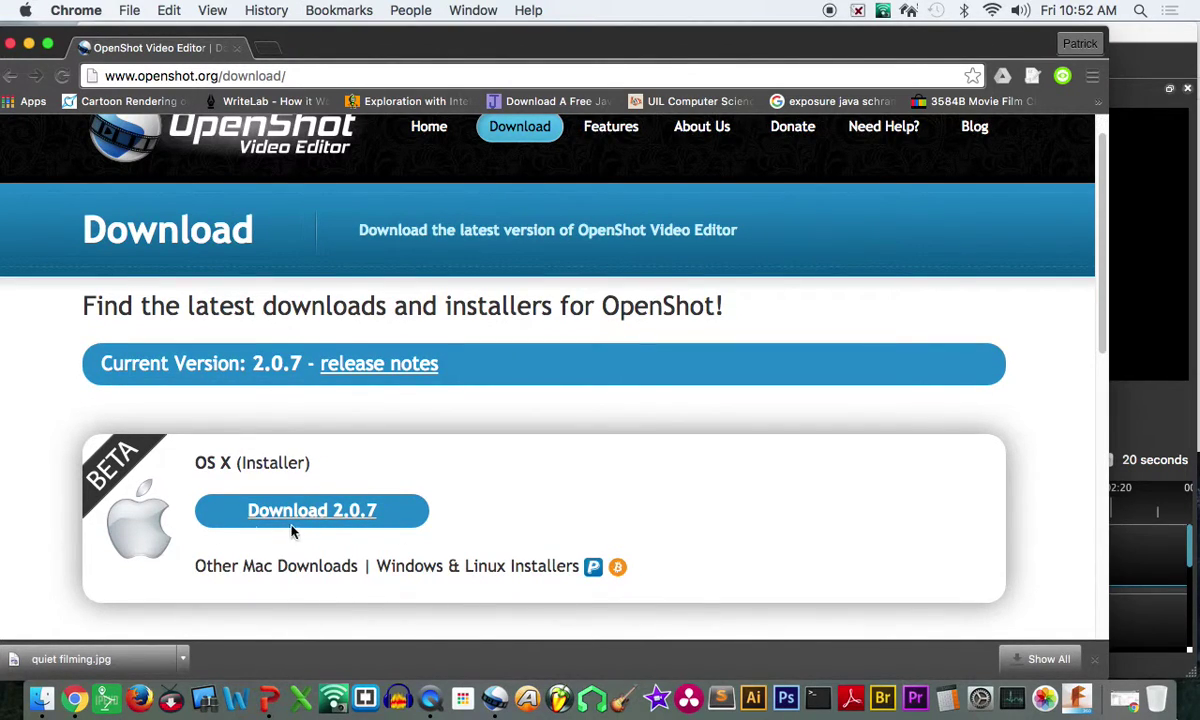
scroll(420, 537, "down", 3)
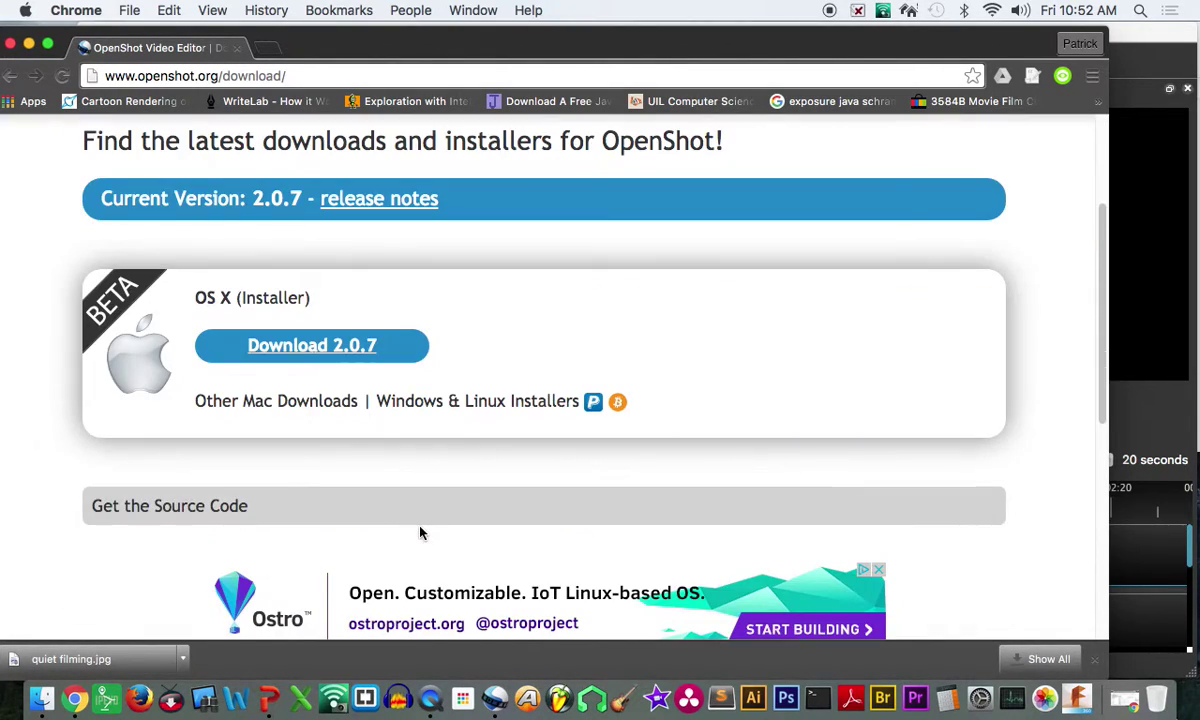
- Reveal the Windows and Linux installers, then bring the OpenShot editor window forward
left_click(494, 407)
scroll(470, 420, "down", 1)
scroll(402, 413, "down", 3)
scroll(400, 413, "up", 3)
scroll(402, 410, "up", 1)
scroll(407, 390, "down", 1)
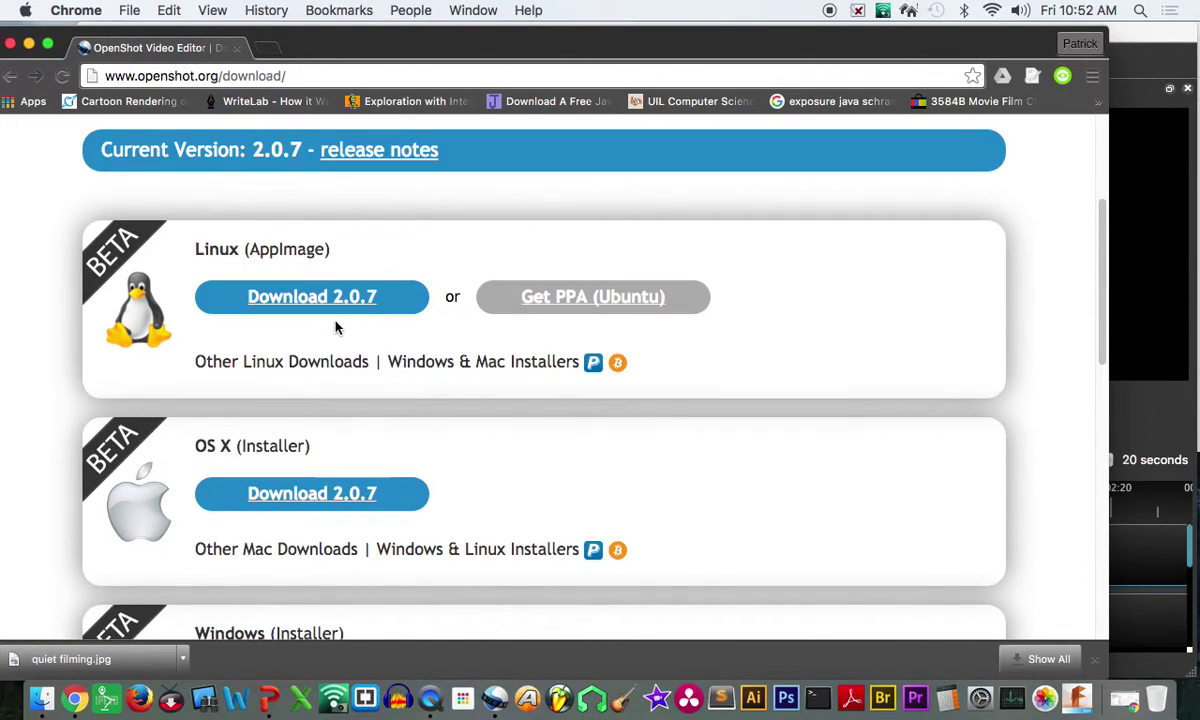
left_click(1135, 191)
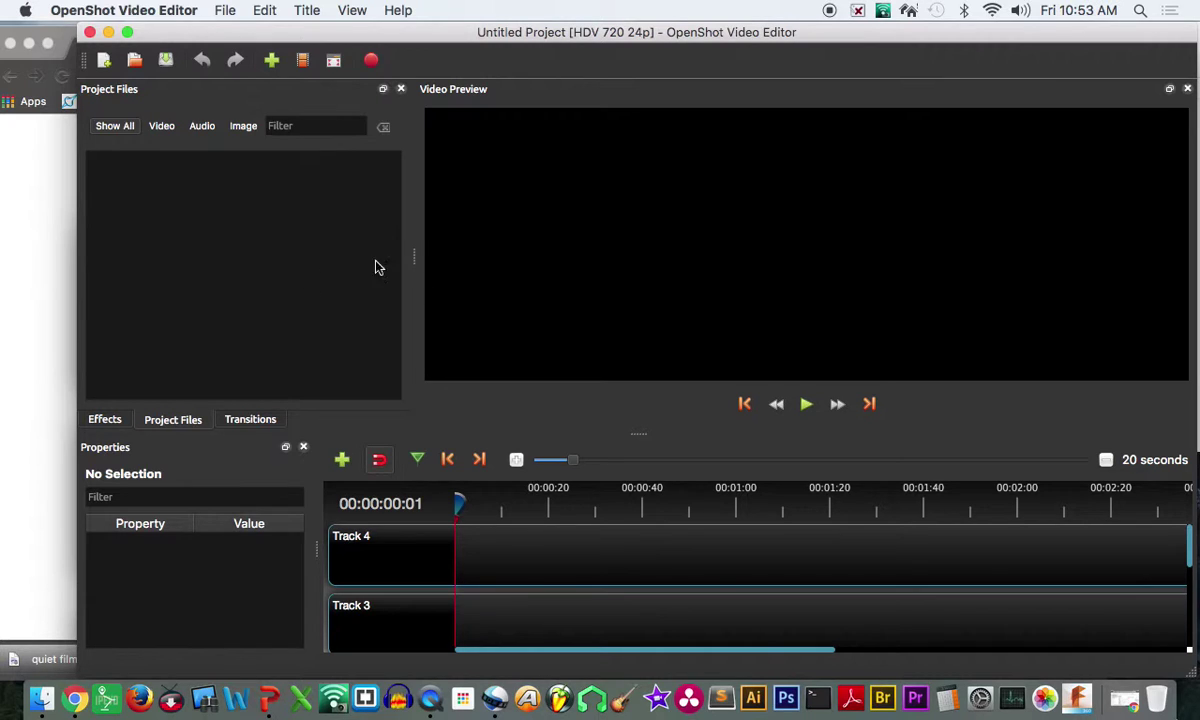
- Shift the OpenShot window left and stretch its right edge outward to widen it
left_click_drag(668, 44, 614, 42)
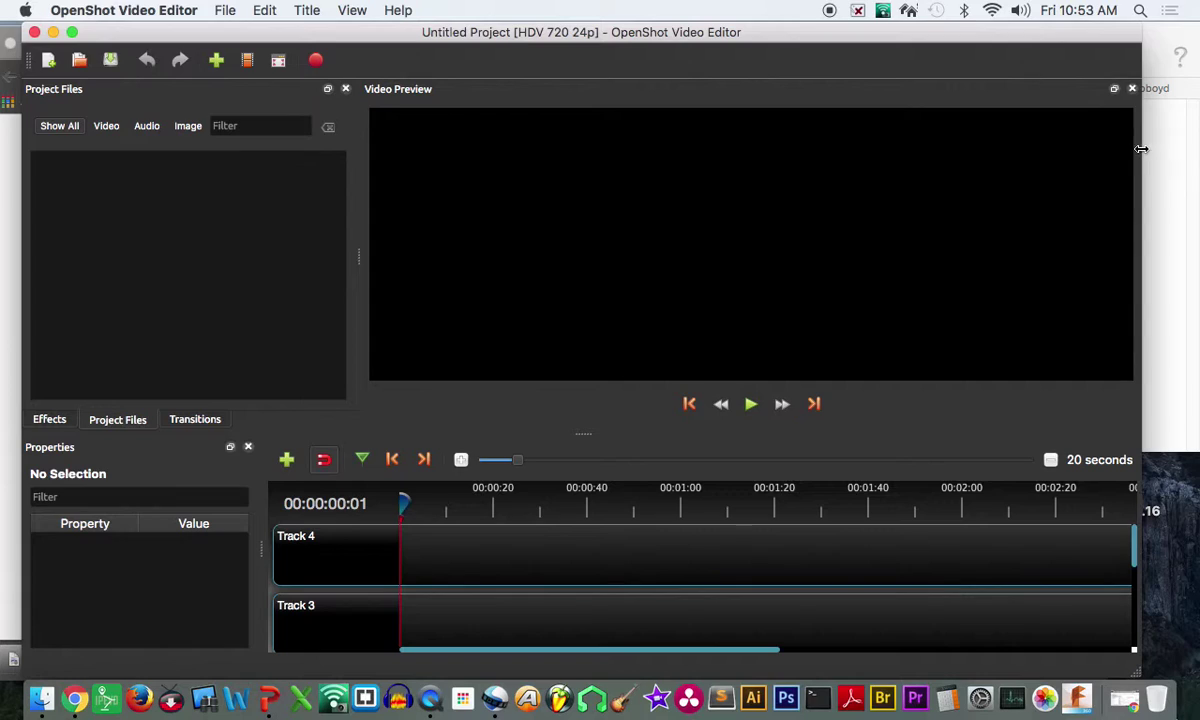
left_click_drag(1141, 148, 1192, 148)
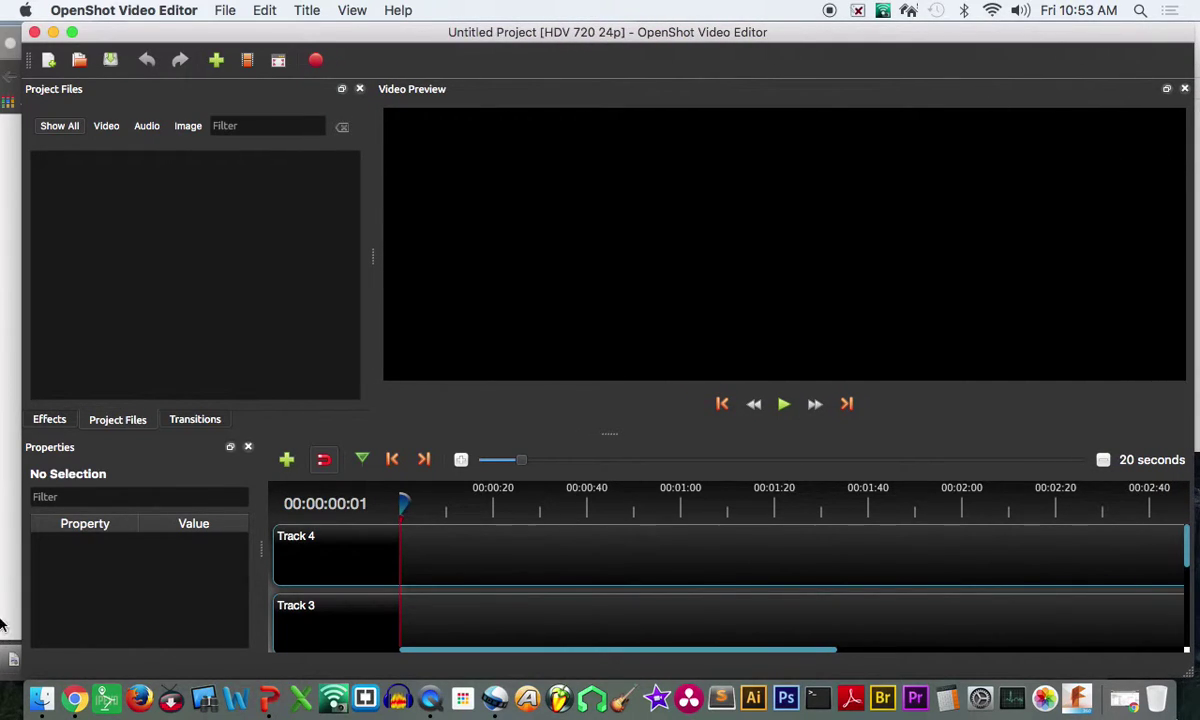
- Browse and select the LEGO stop-motion JPG photos in the Finder home folder
left_click(43, 701)
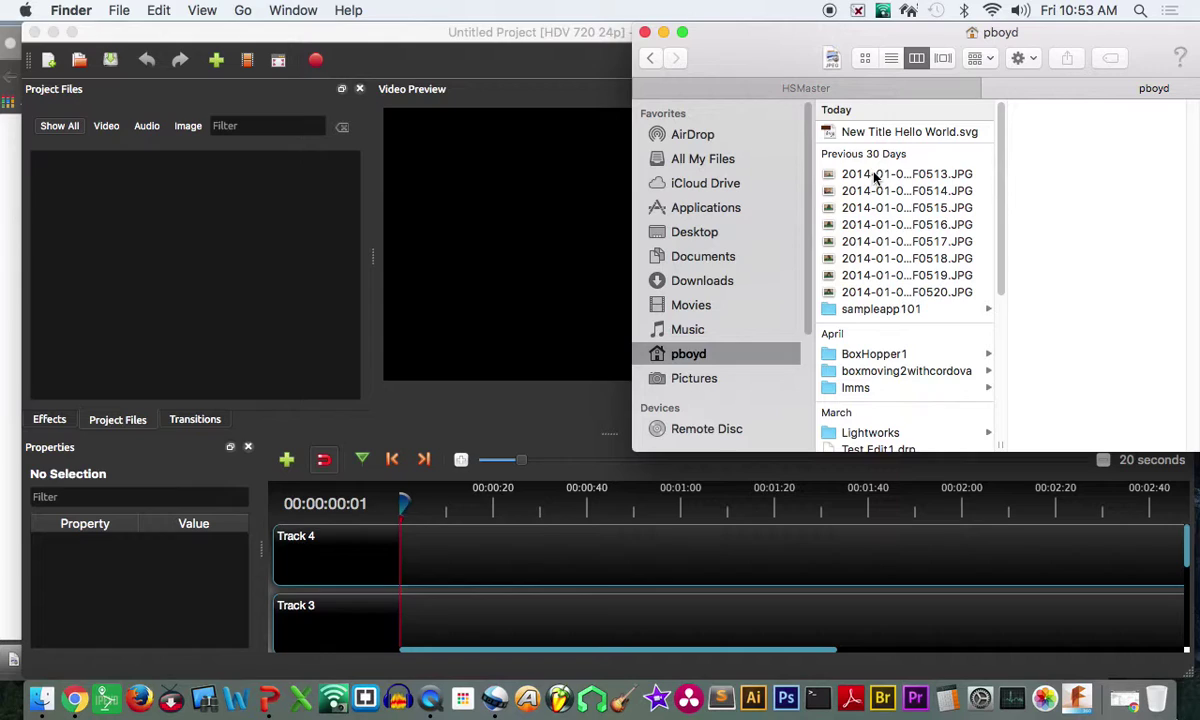
left_click(875, 177)
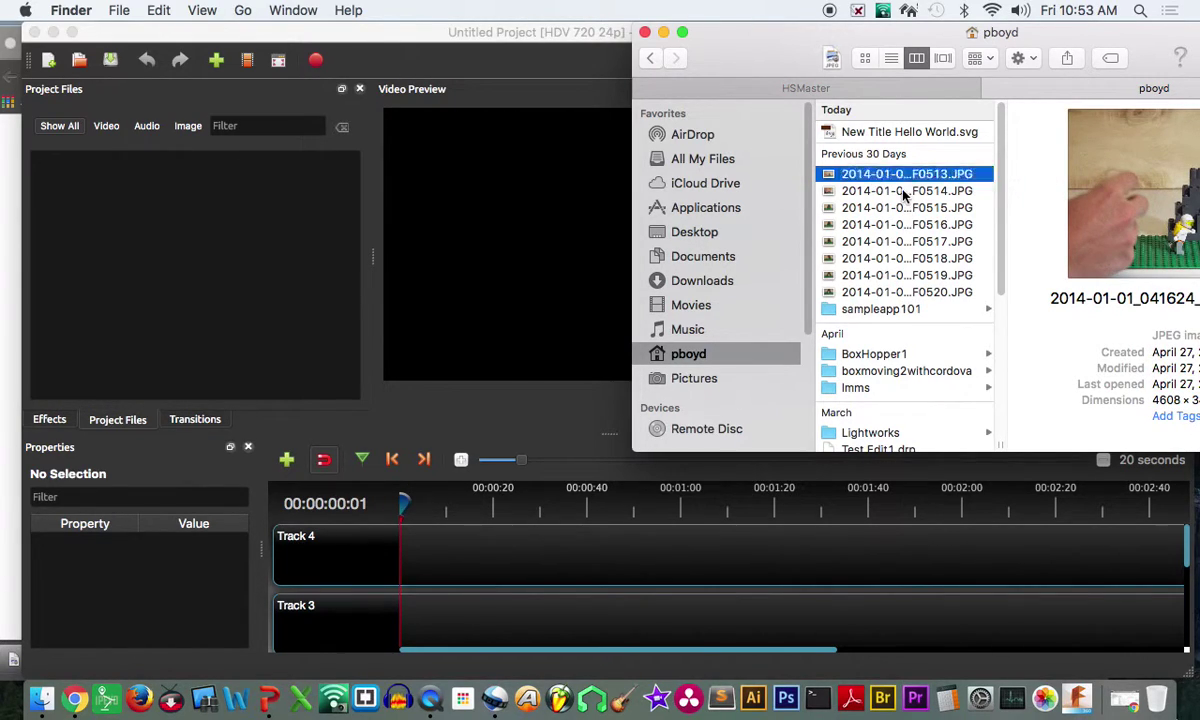
key("Down")
key("super+a")
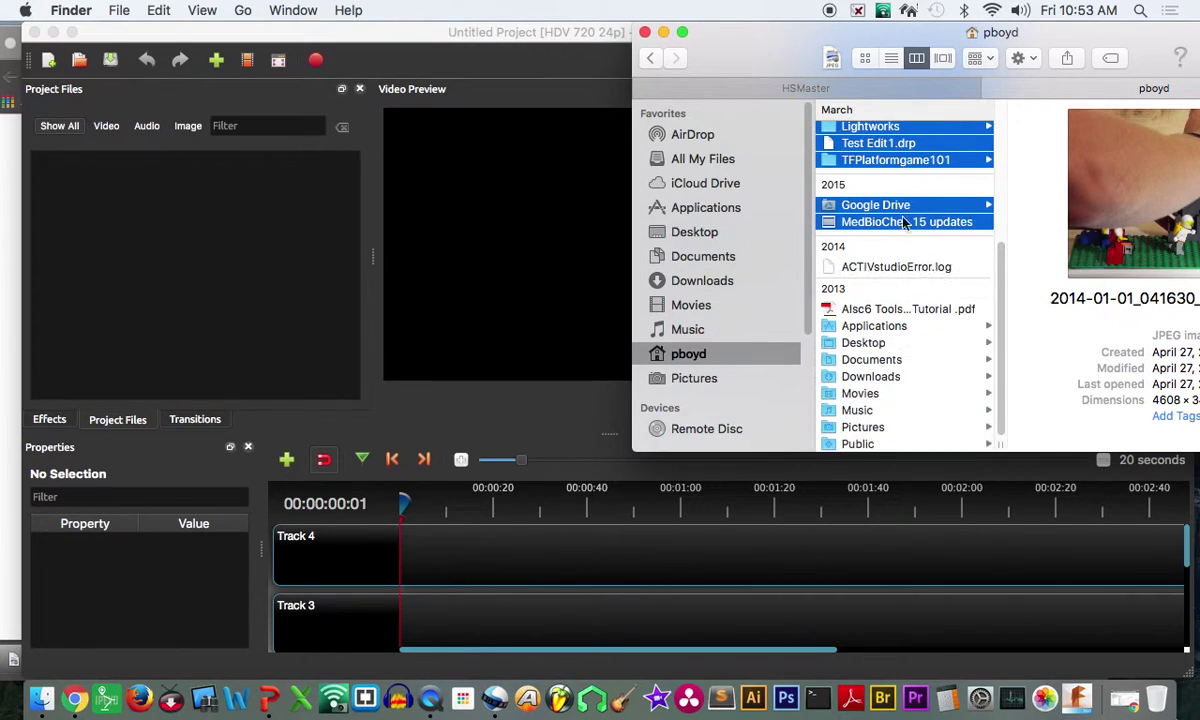
scroll(900, 220, "up", 5)
- Drag the first photo toward OpenShot, then reopen the editor after it crashes
left_click(846, 170)
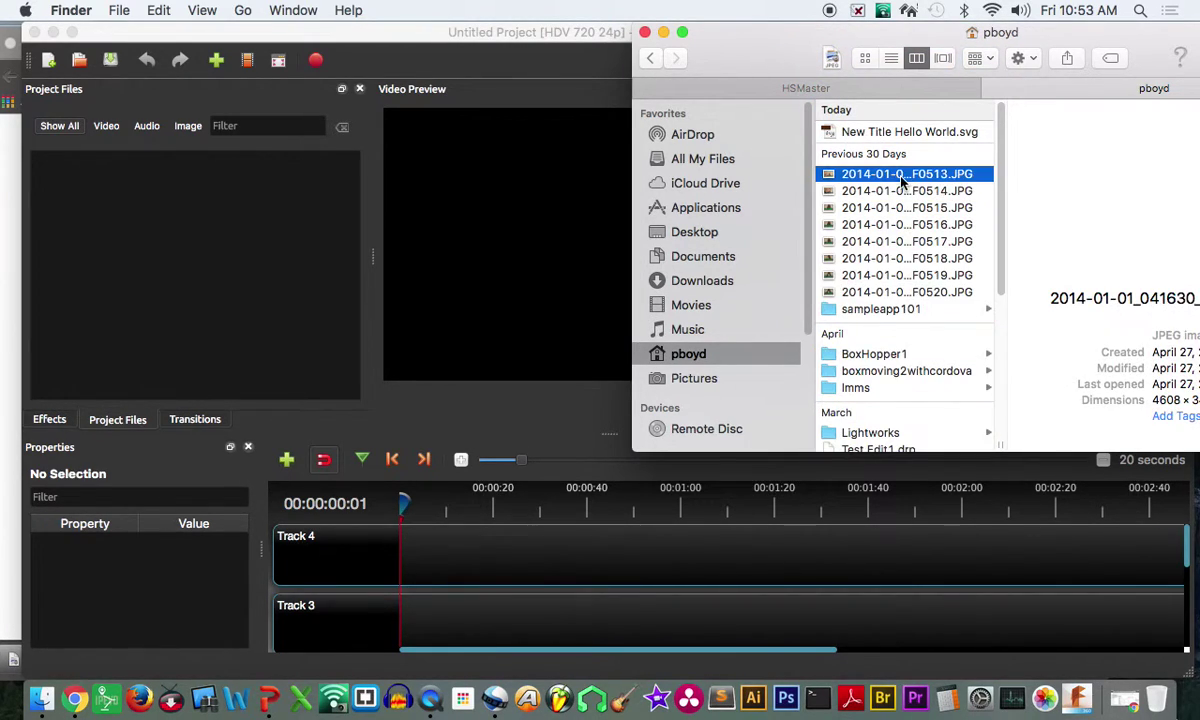
left_click_drag(846, 170, 465, 570)
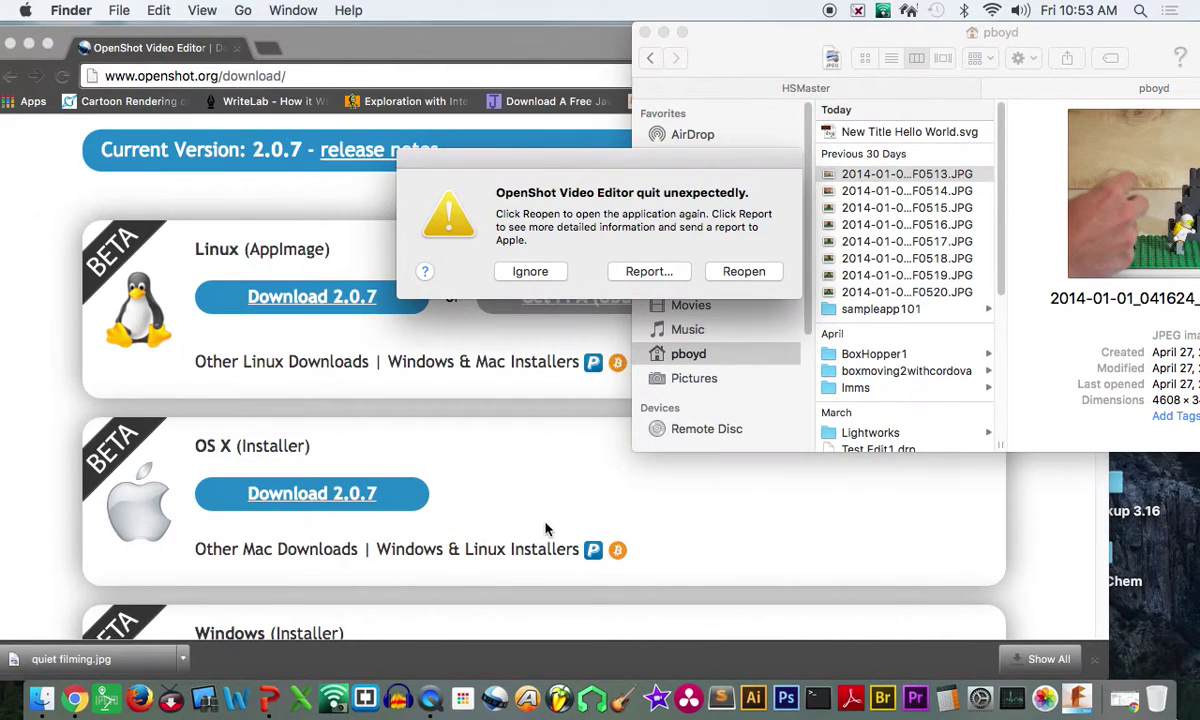
left_click(758, 272)
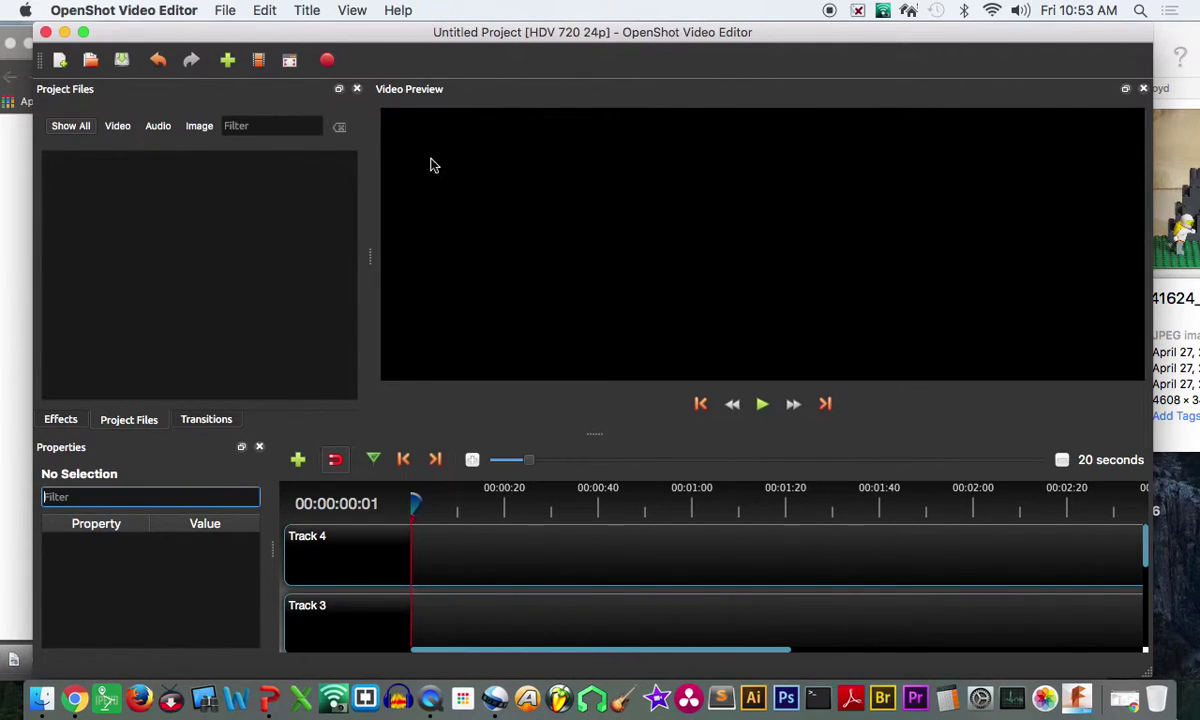
- Import the eight LEGO photos F0513–F0520 via File > Import Files
left_click(222, 10)
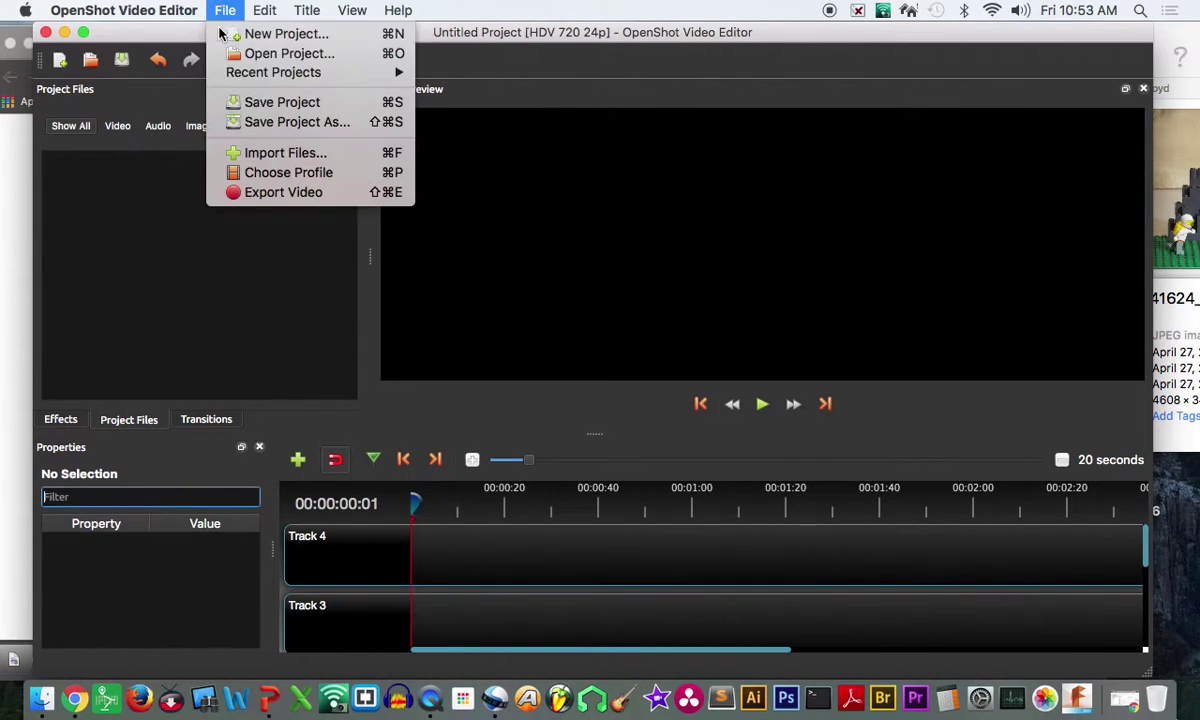
left_click(285, 153)
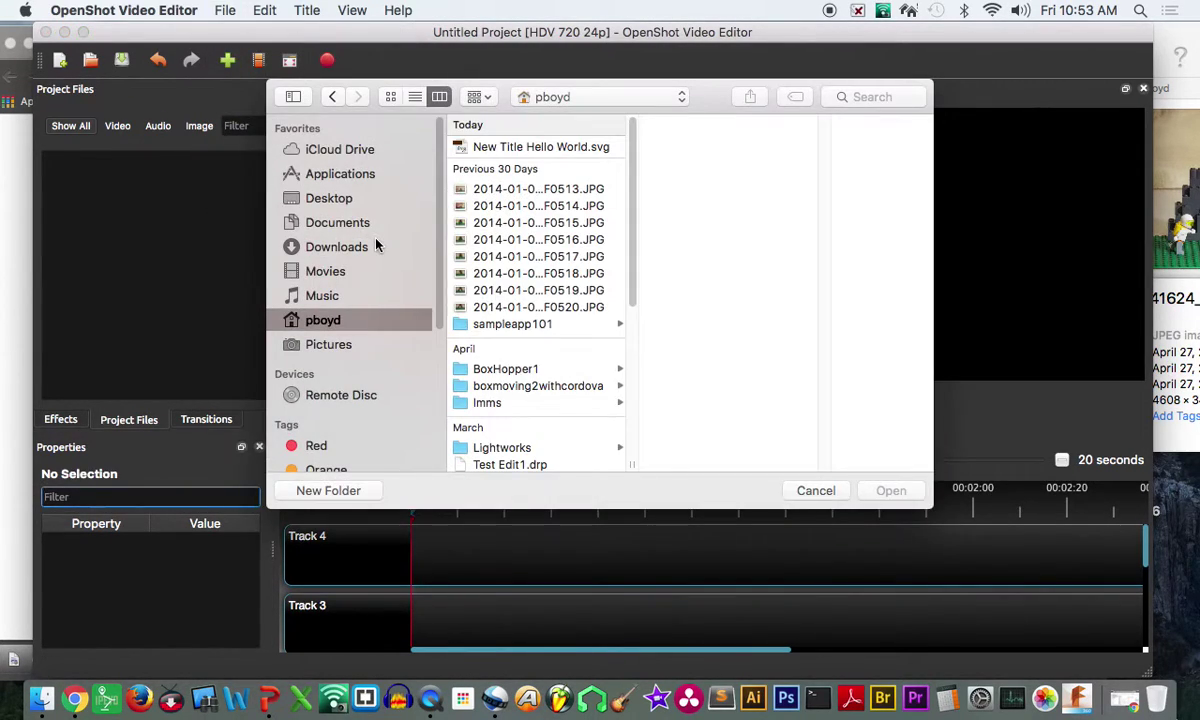
left_click(513, 190)
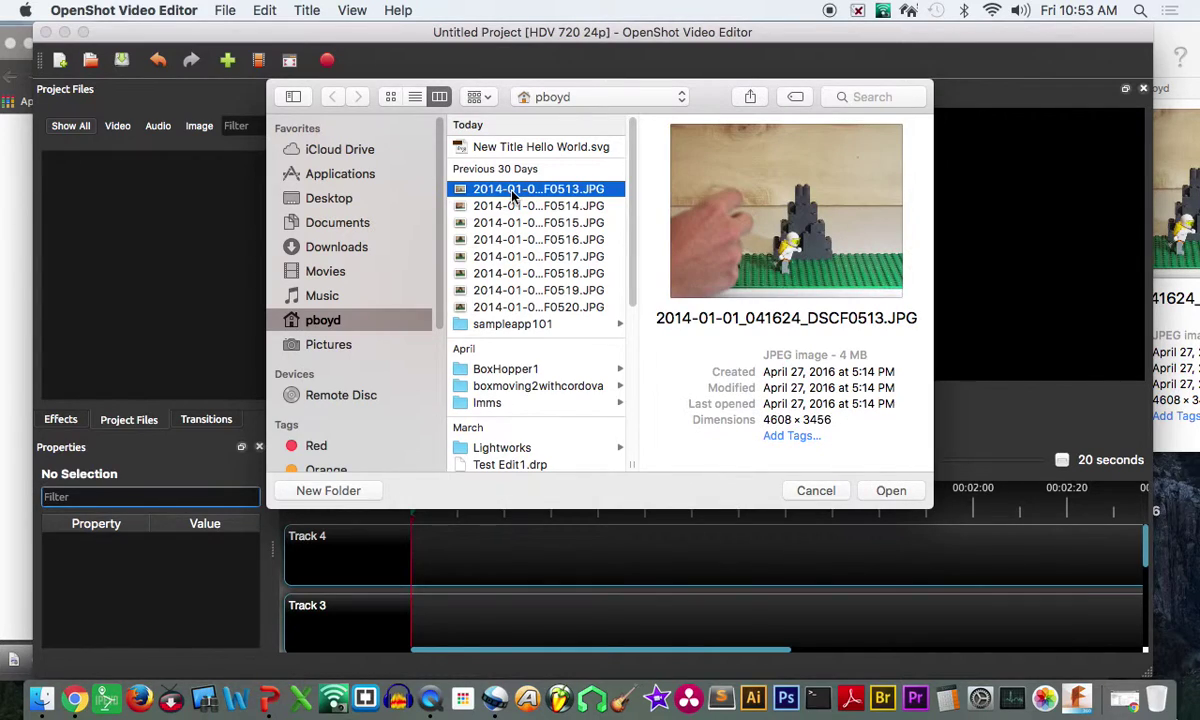
left_click(523, 290, "shift")
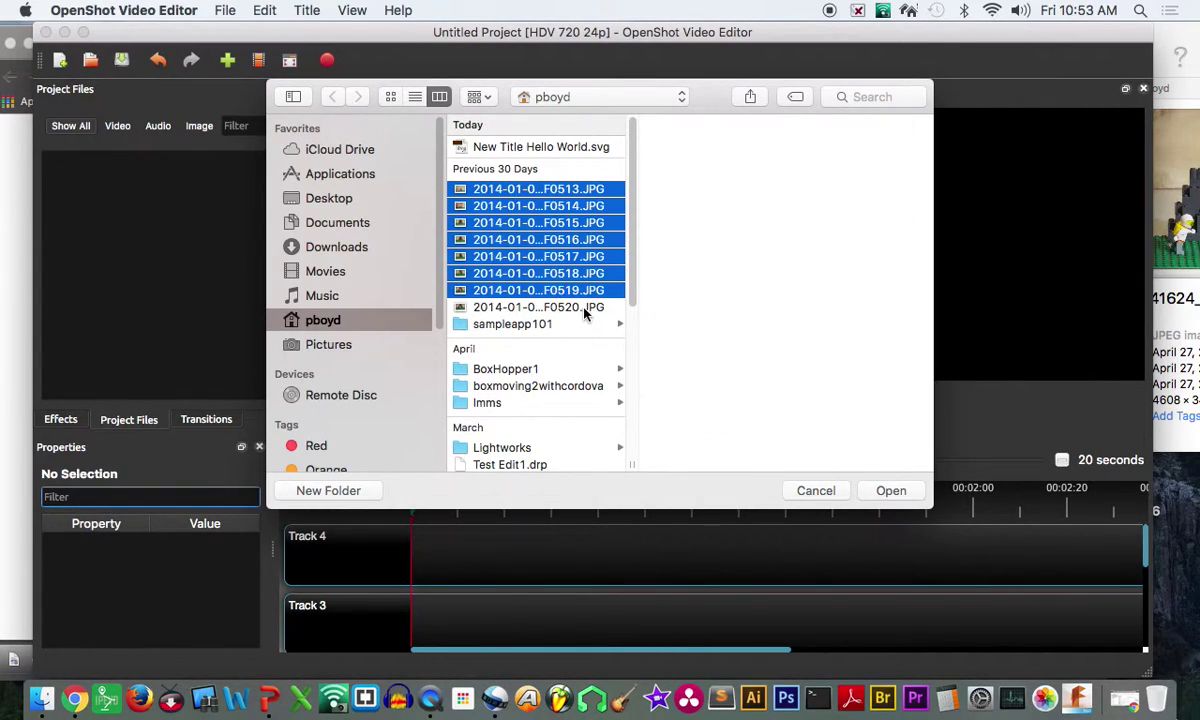
left_click(585, 309, "shift")
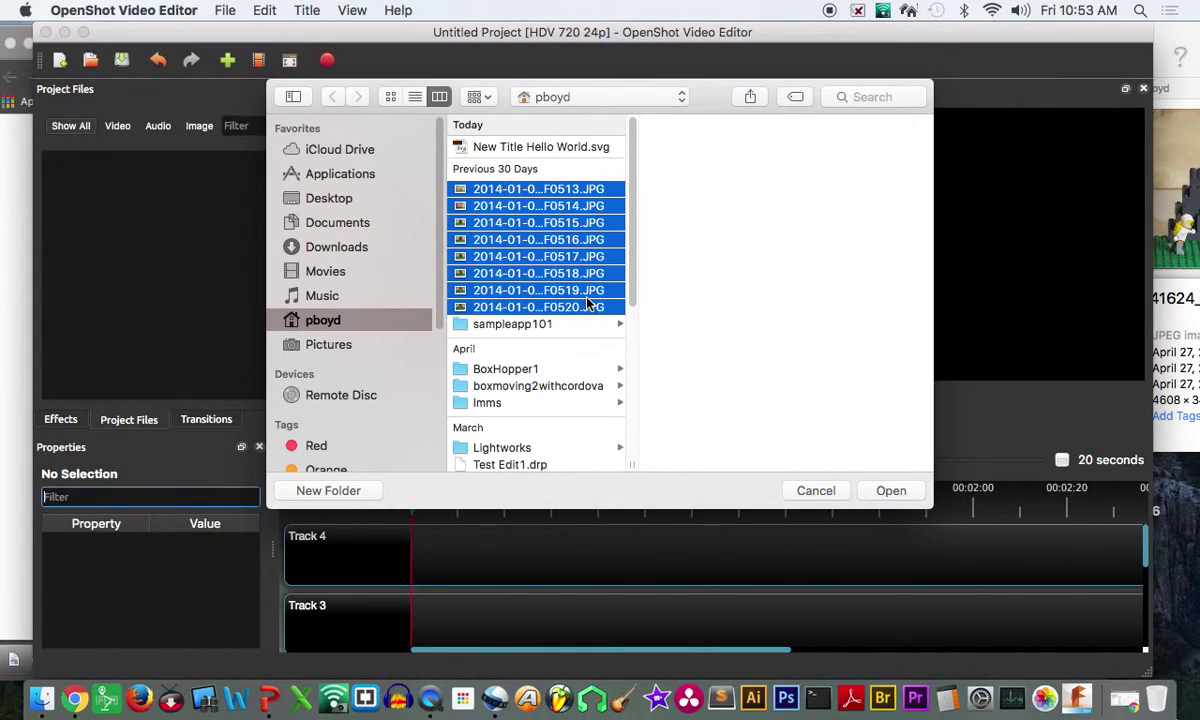
left_click(890, 490)
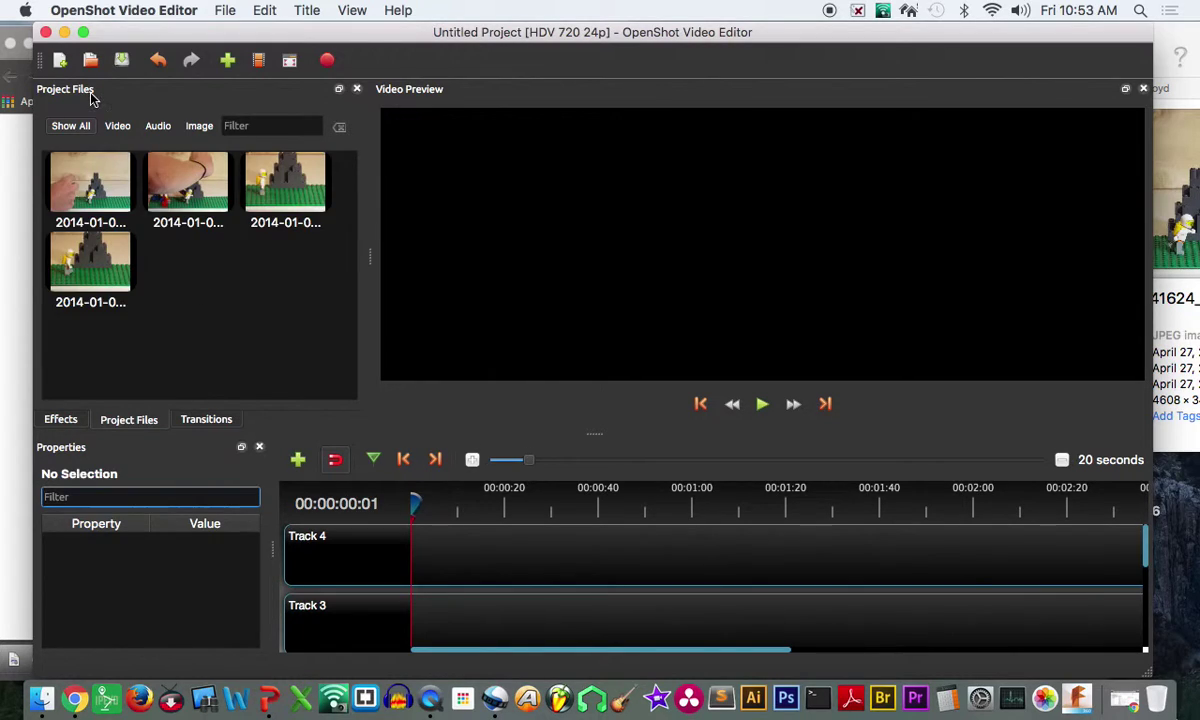
- Import the Beach Scene movie from the Movies folder
left_click(225, 12)
left_click(266, 150)
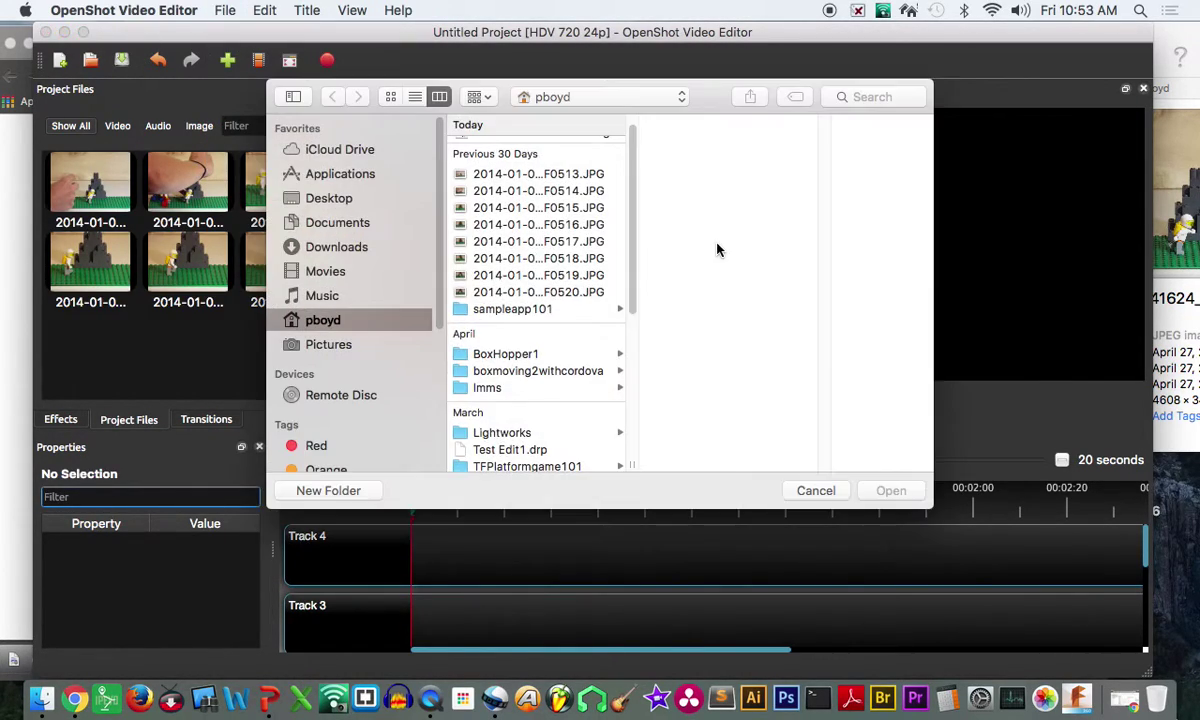
left_click(328, 271)
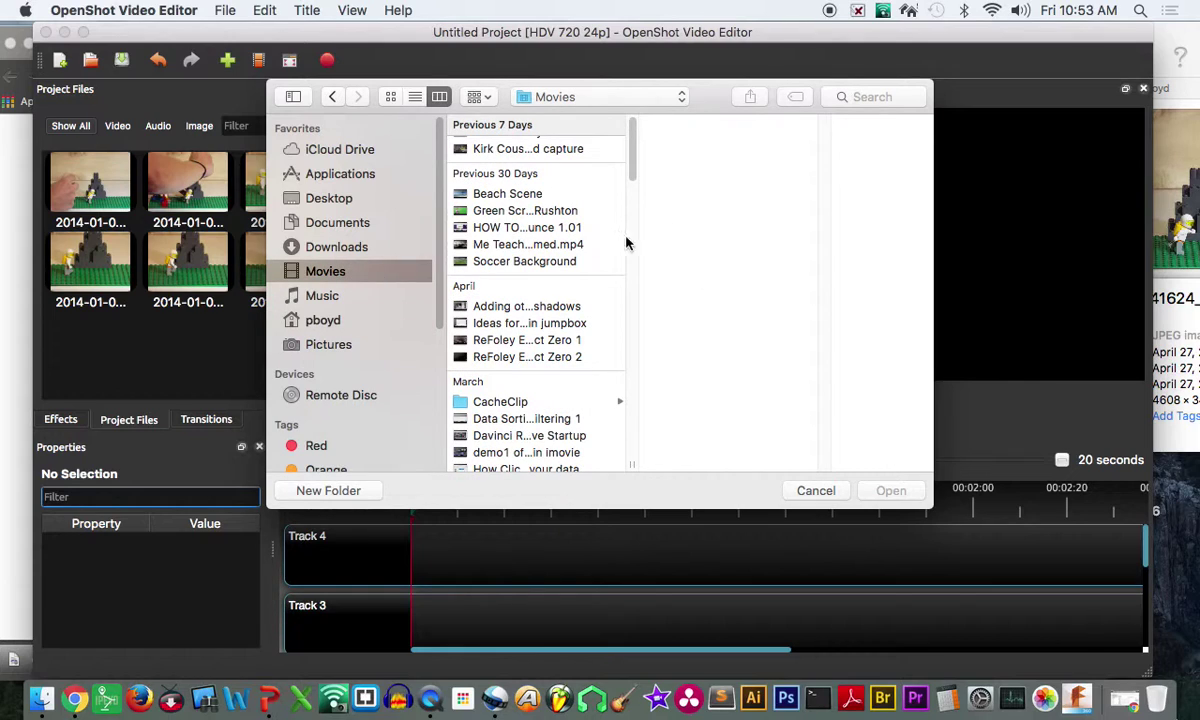
left_click(478, 193)
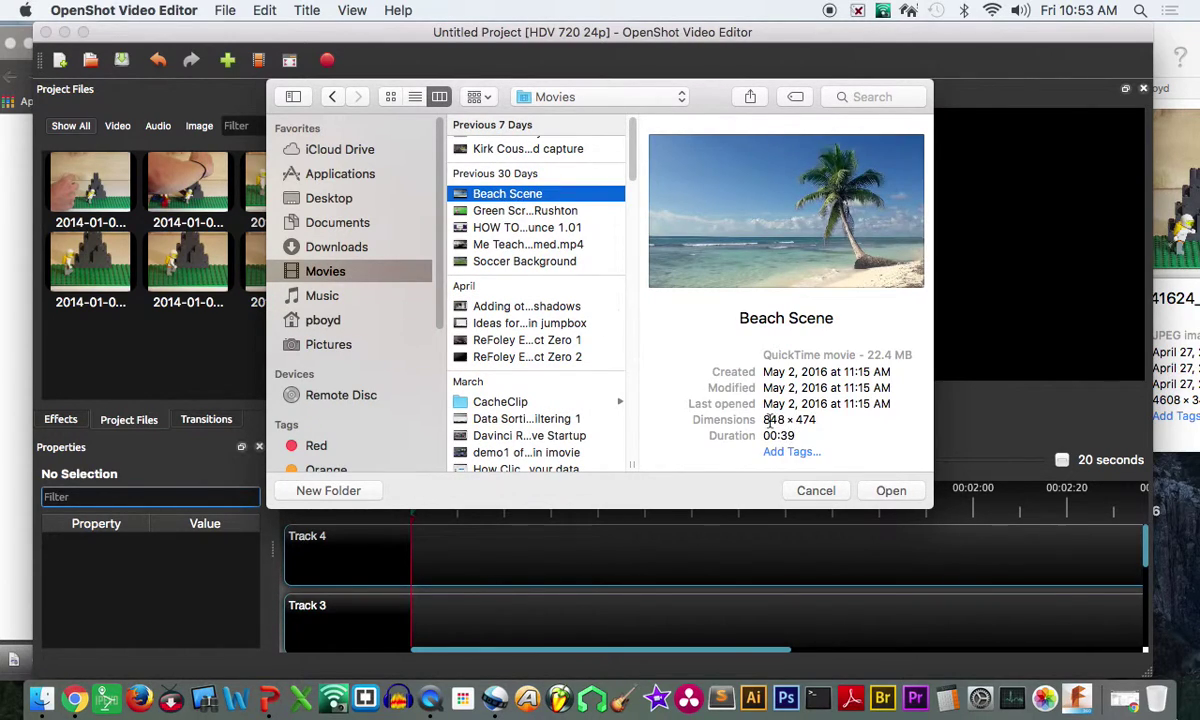
left_click(891, 490)
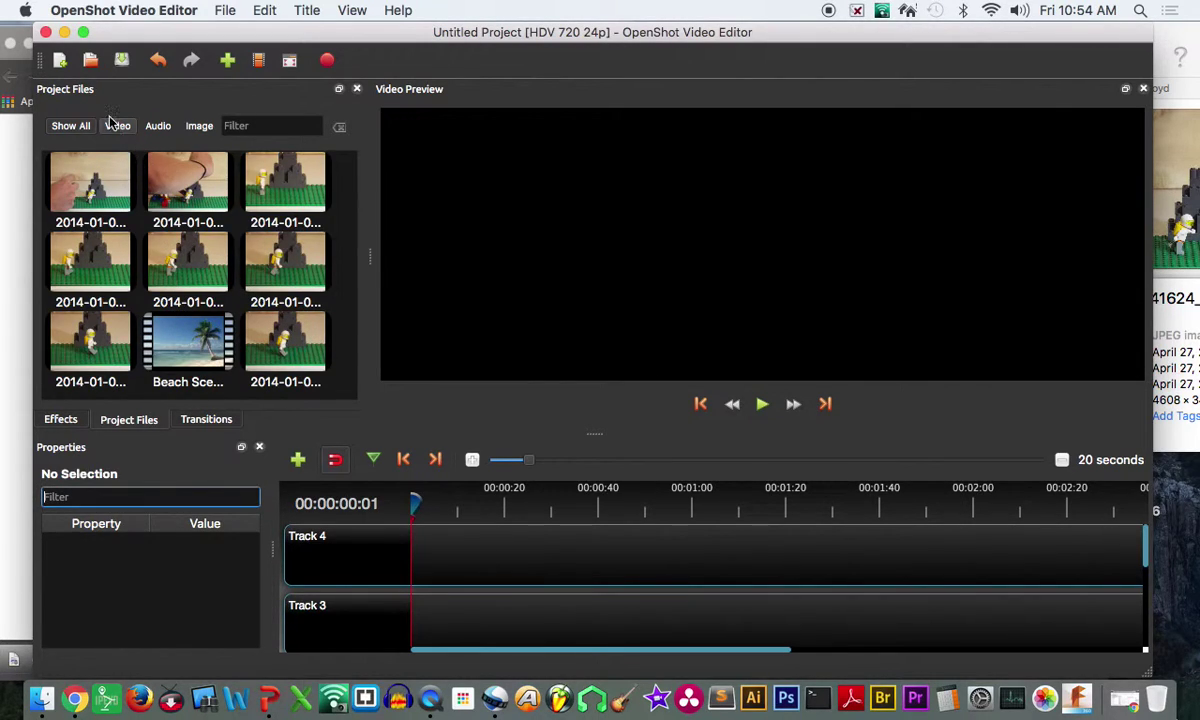
left_click(194, 131)
left_click(116, 133)
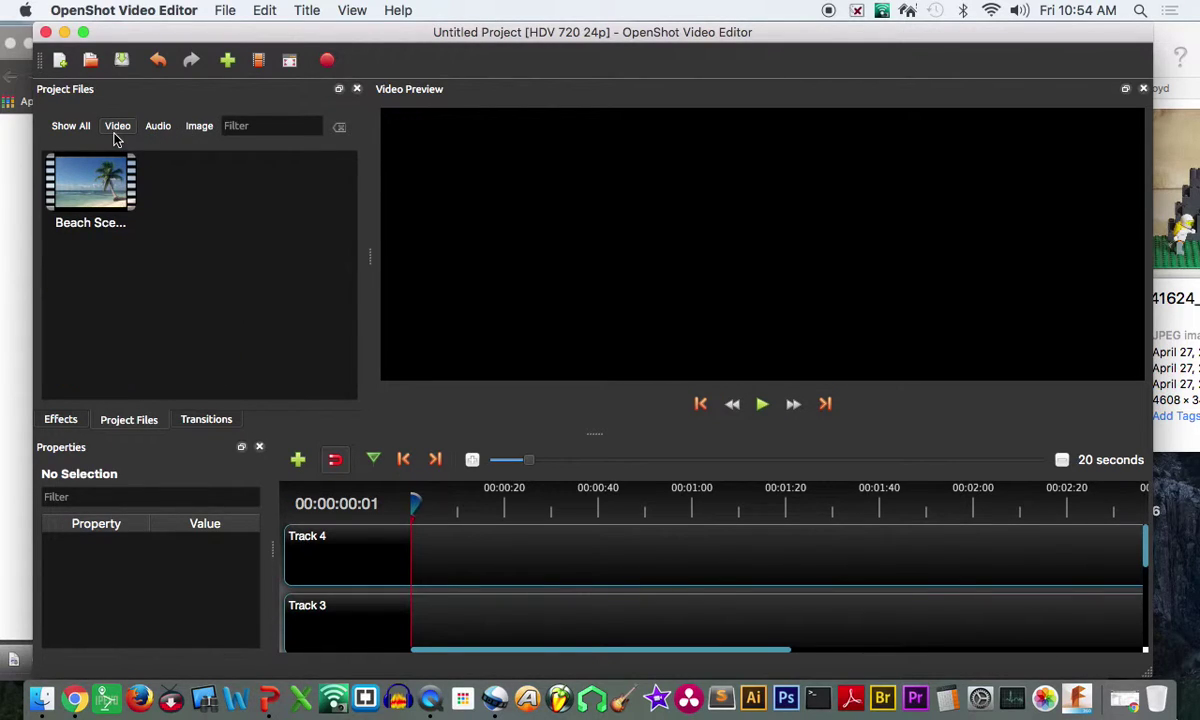
left_click(76, 128)
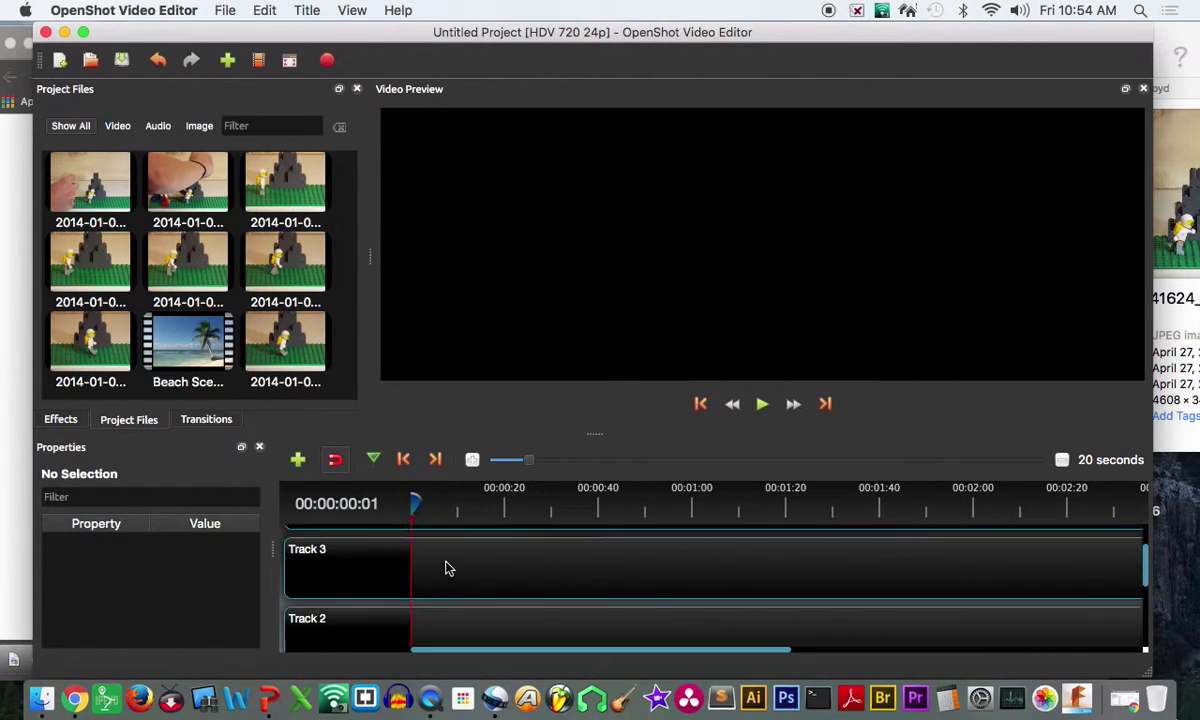
scroll(450, 578, "down", 5)
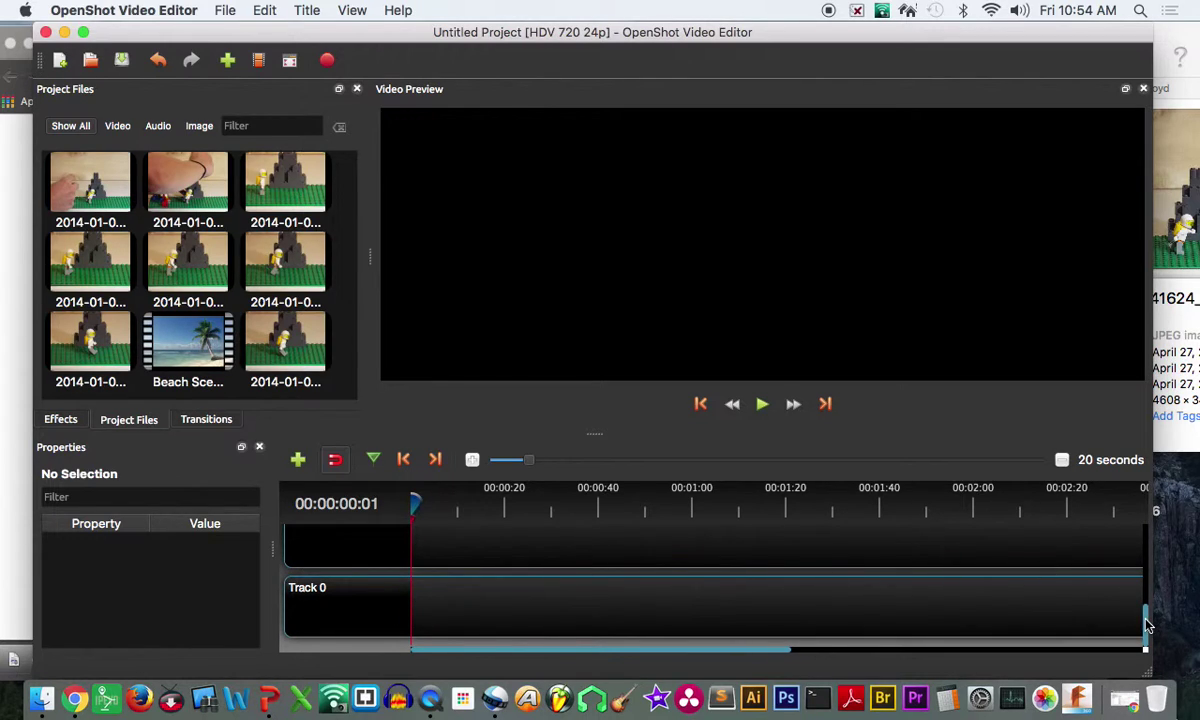
left_click_drag(1147, 625, 1154, 595)
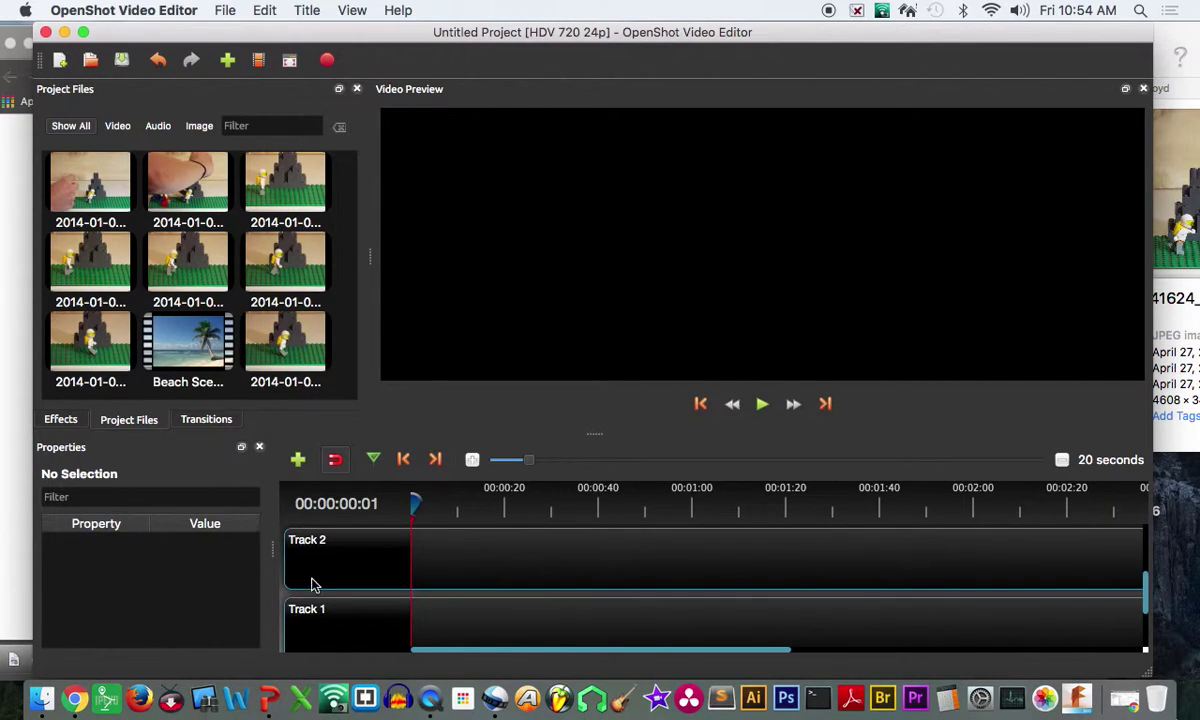
- Place three LEGO photos and the Beach Scene clip onto Track 1
left_click_drag(82, 203, 411, 622)
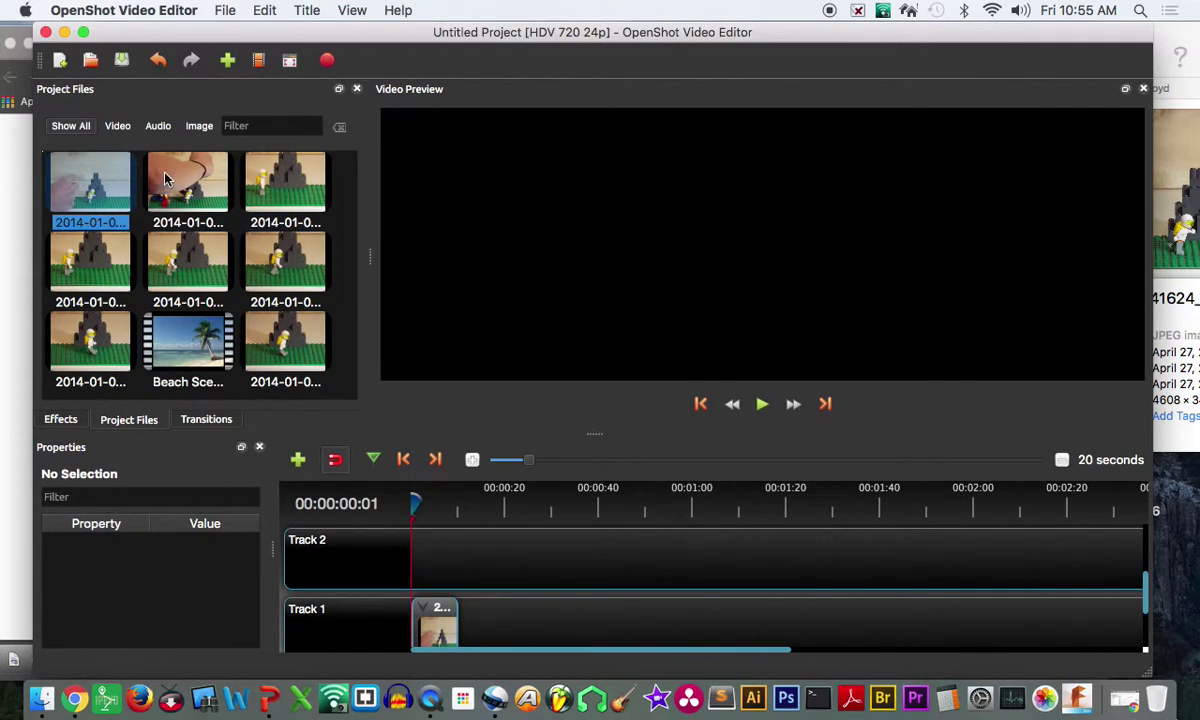
left_click_drag(178, 192, 482, 628)
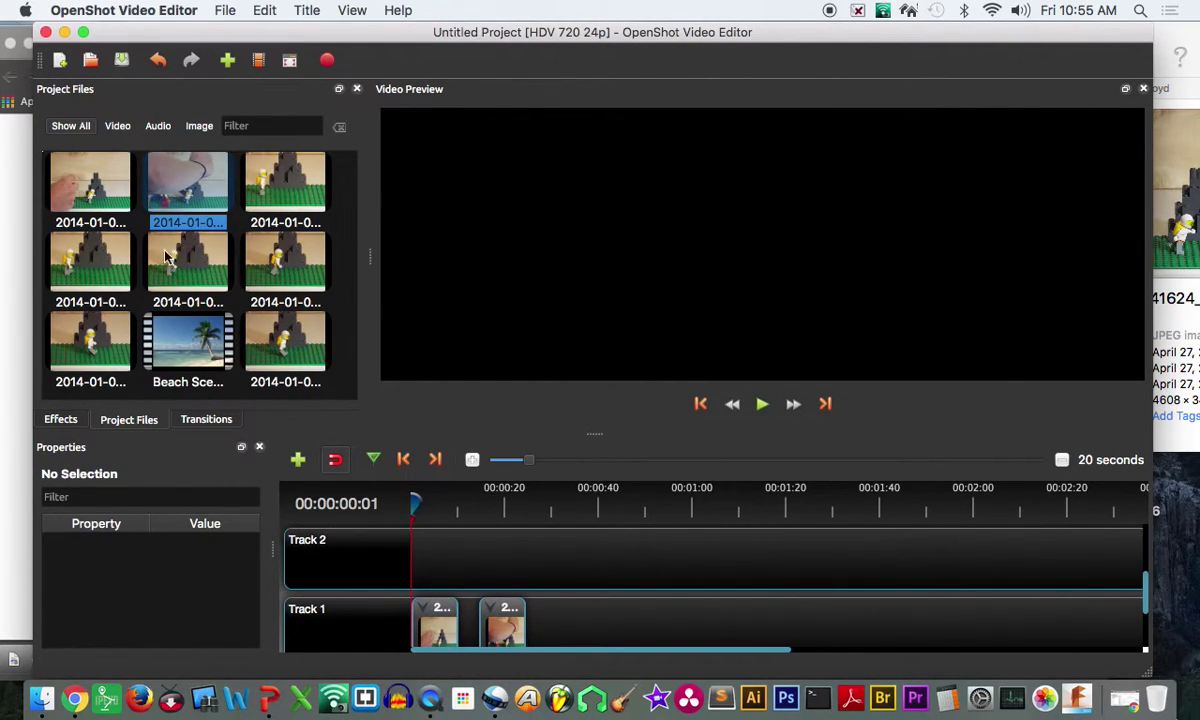
left_click_drag(305, 347, 488, 494)
mouse_move(585, 617)
left_mouse_down()
mouse_move(565, 620)
mouse_move(588, 620)
left_mouse_up()
left_click_drag(180, 335, 612, 585)
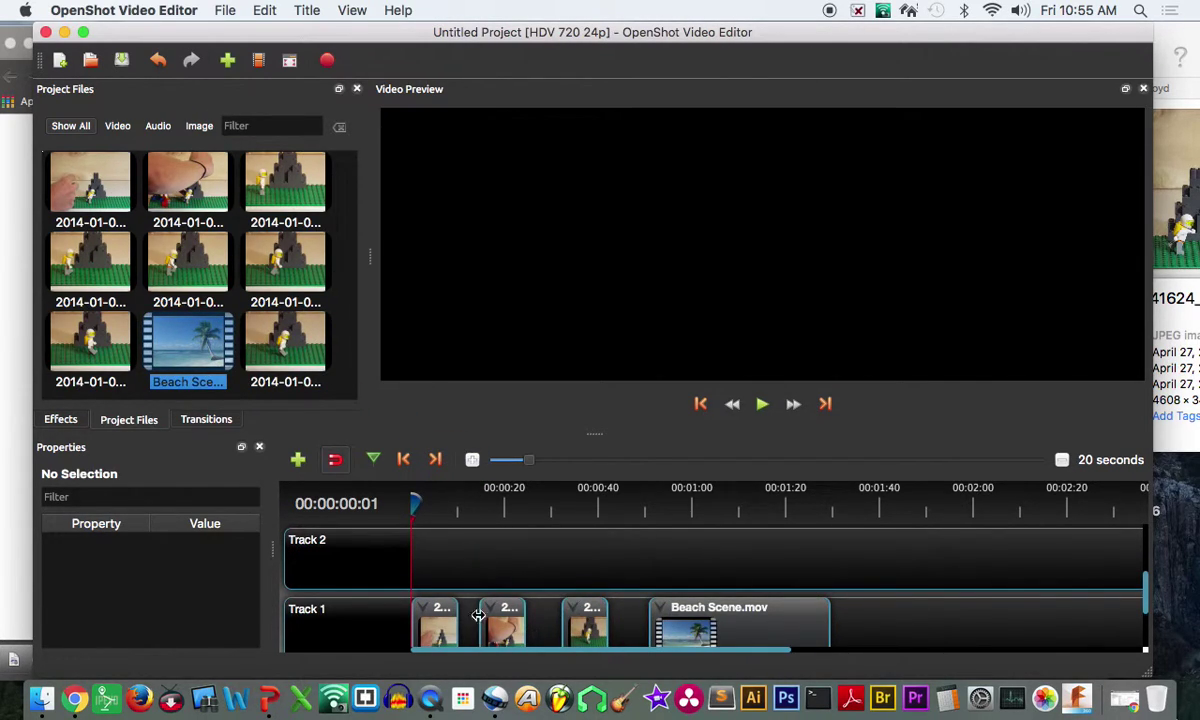
- Slide the second and third LEGO clips against the first and check each in the preview
left_click_drag(514, 622, 494, 622)
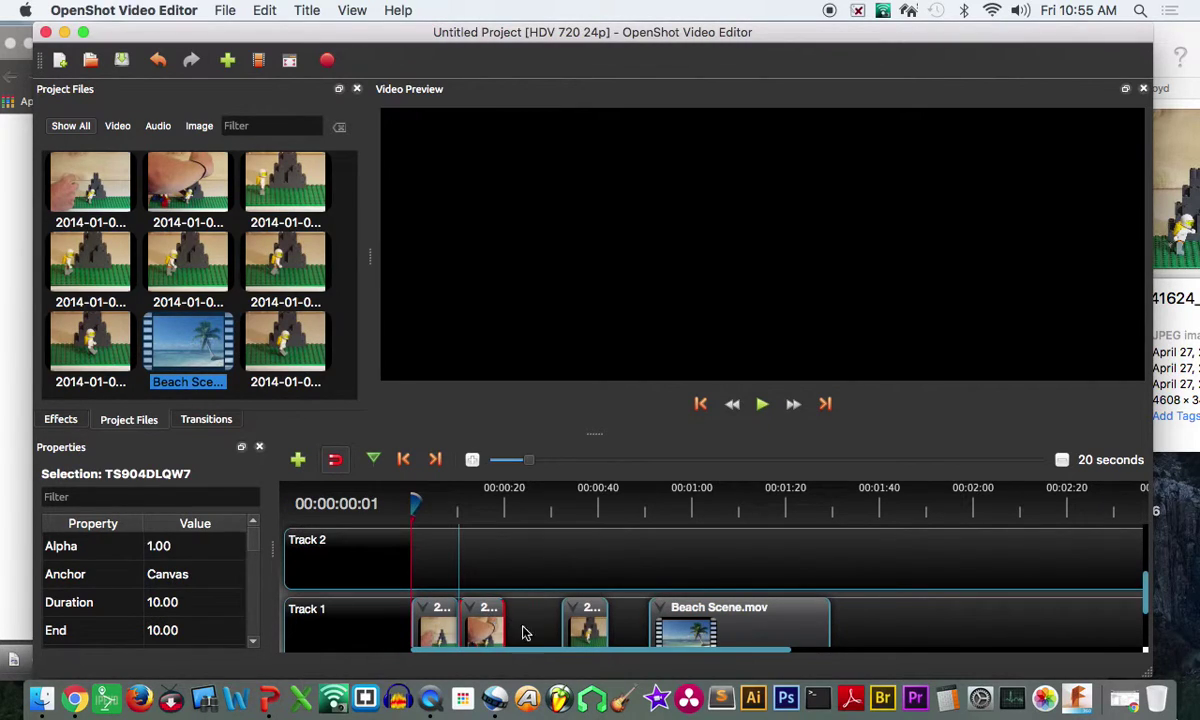
left_click_drag(588, 625, 522, 628)
left_click(425, 628)
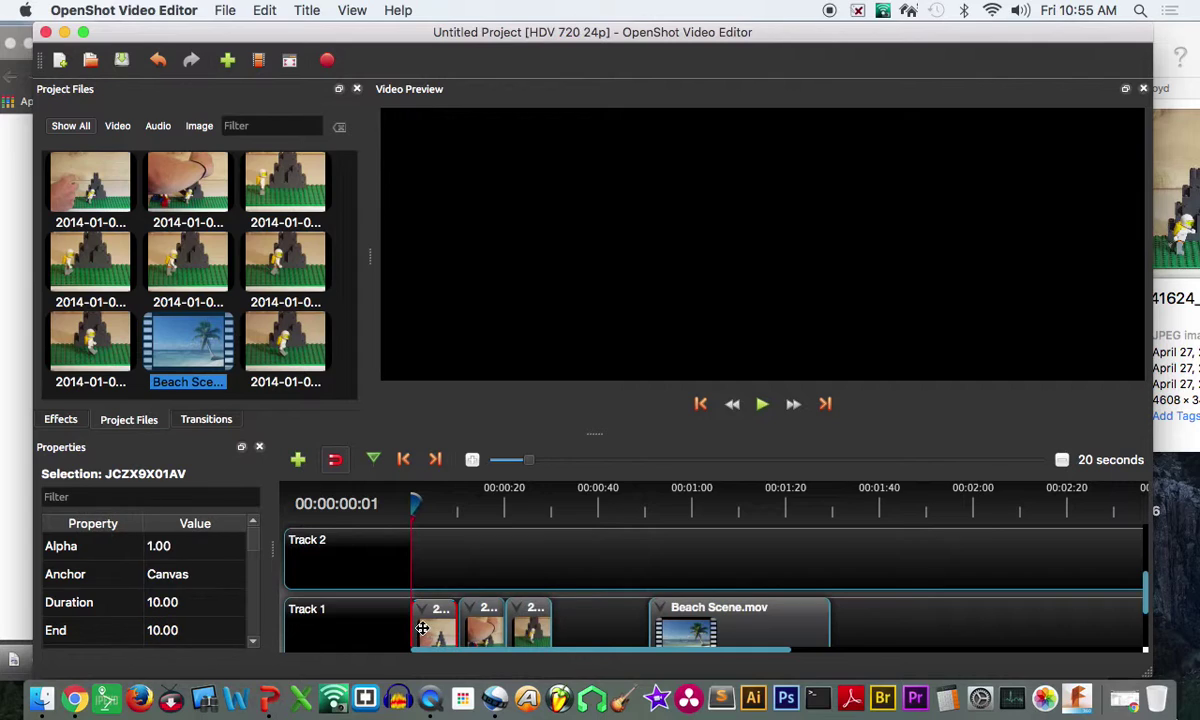
left_click(480, 628)
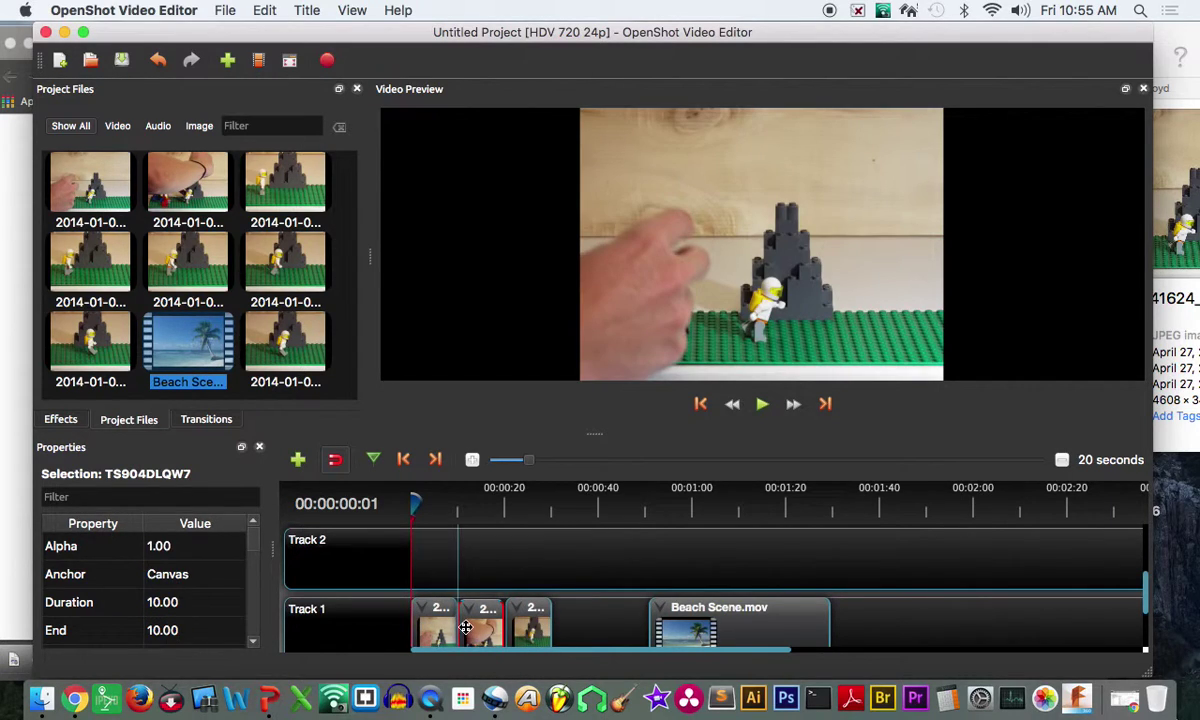
left_click(520, 628)
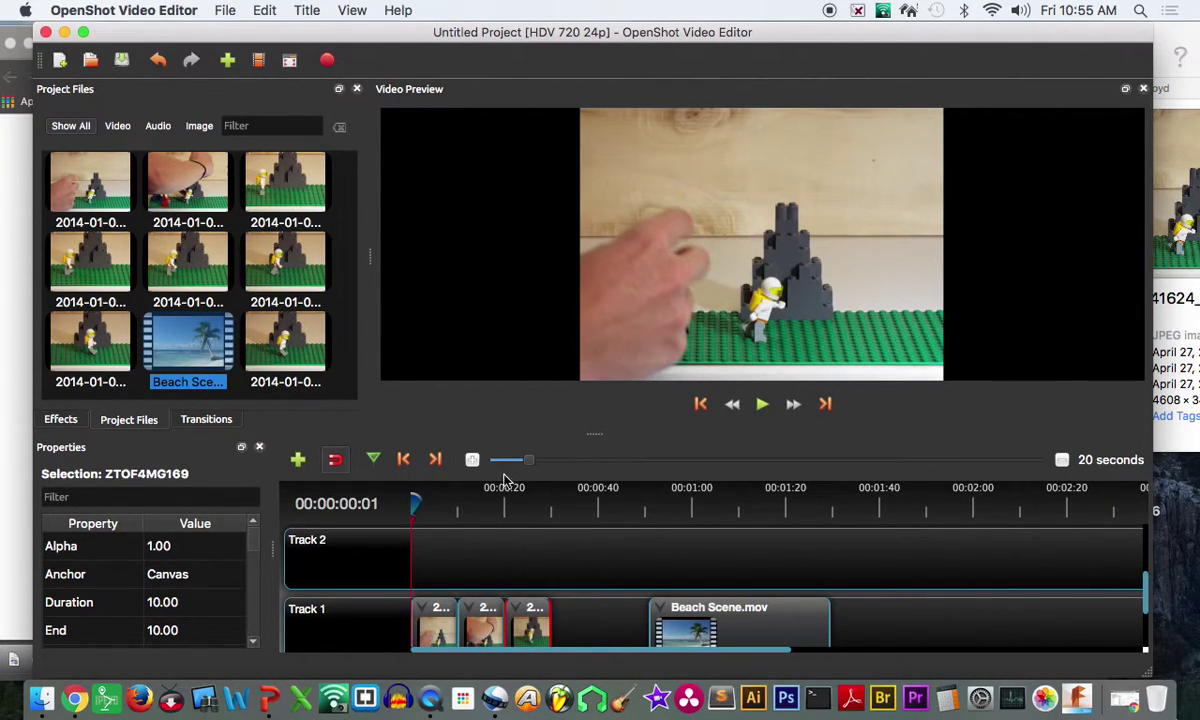
- Zoom the timeline to 8 seconds and trim the end of the first LEGO clip
left_click_drag(530, 460, 492, 462)
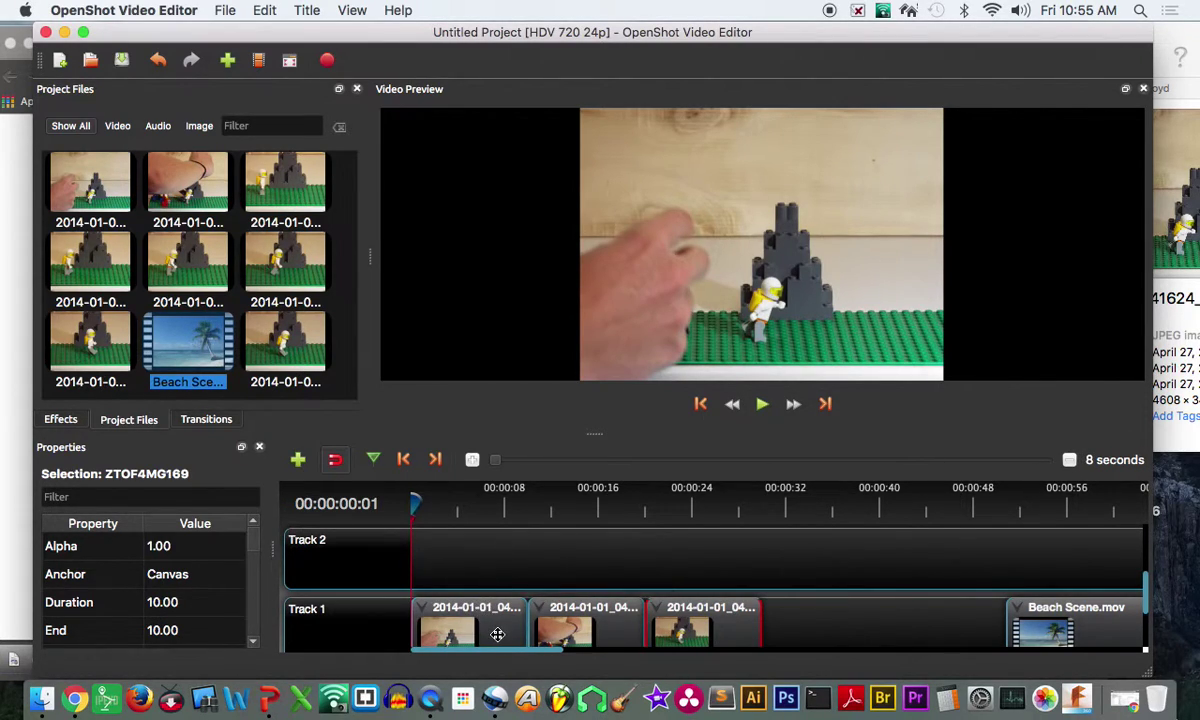
left_click(481, 606)
scroll(481, 590, "down", 1)
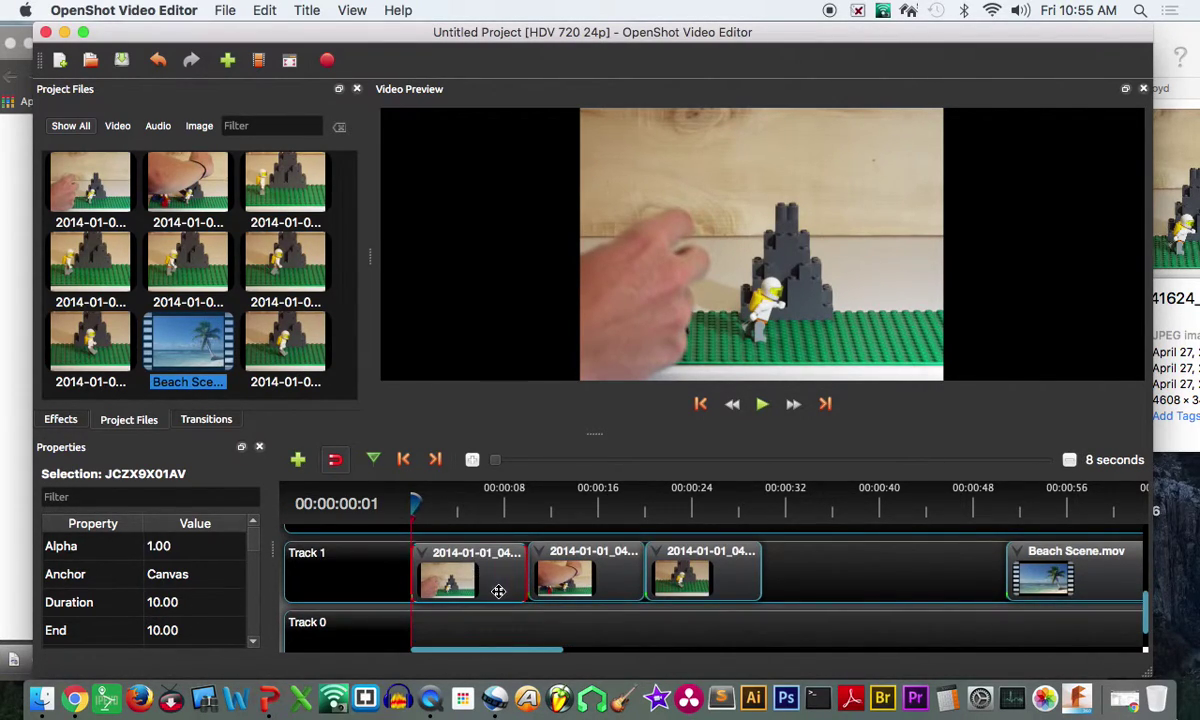
scroll(495, 589, "up", 1)
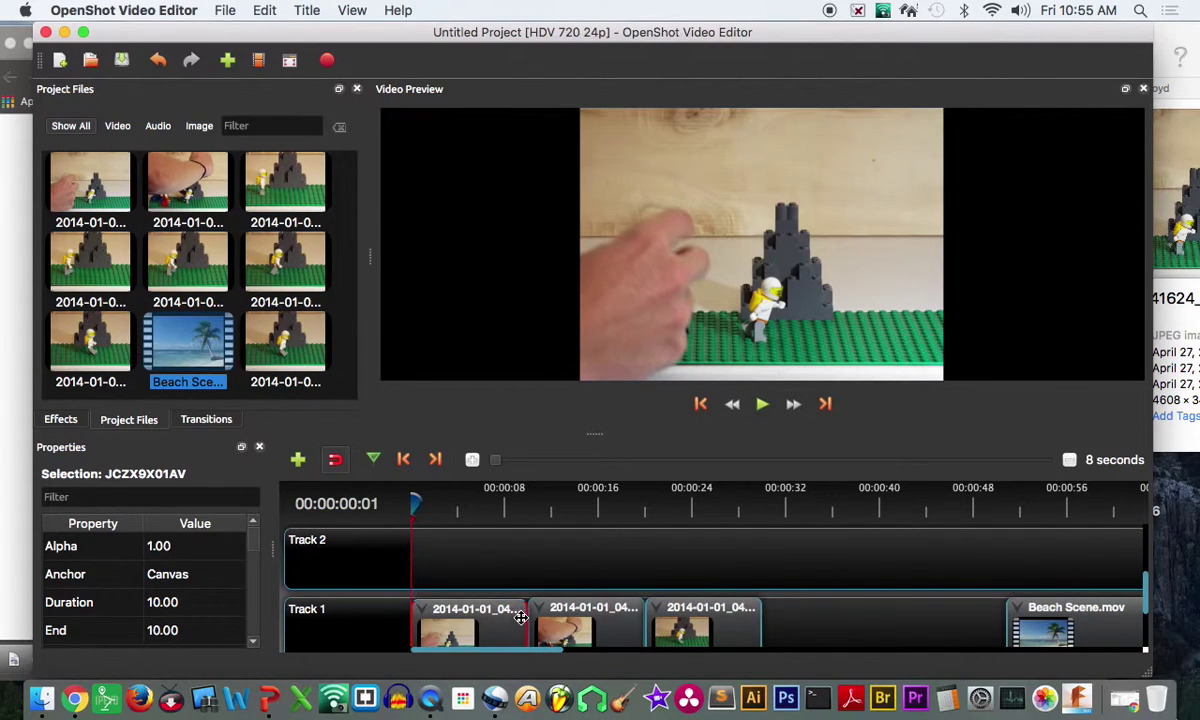
left_click_drag(516, 620, 460, 612)
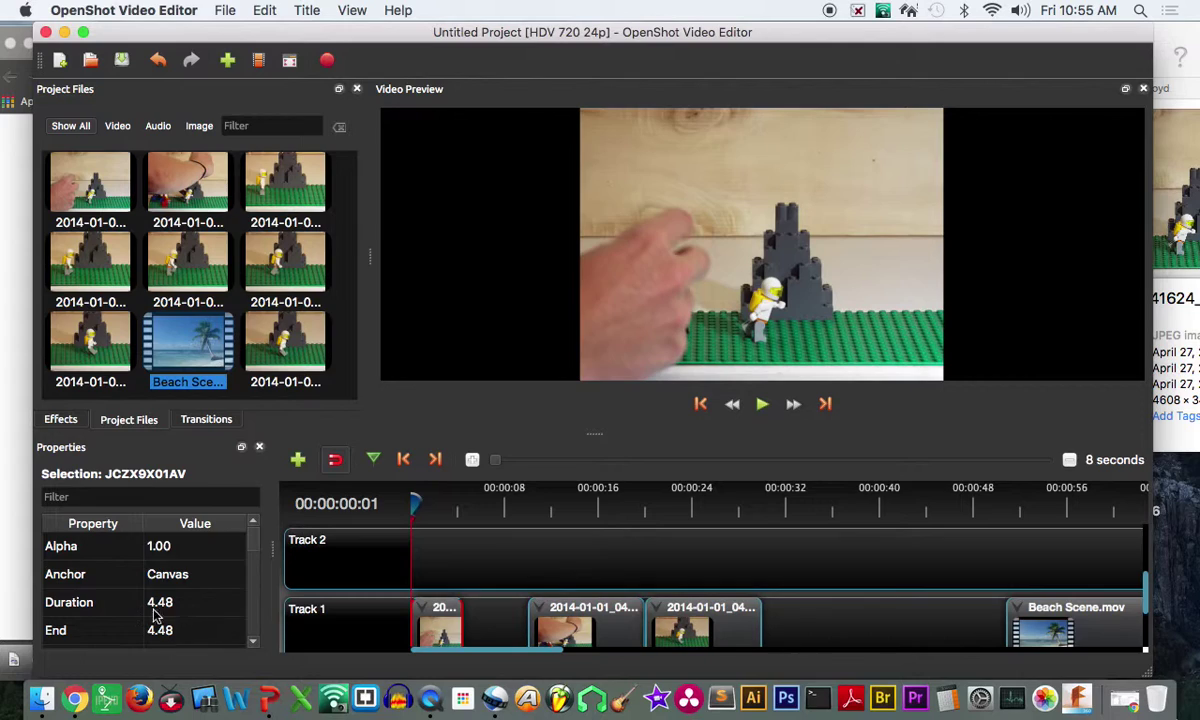
- Butt the second and third clips together, trim the second to 4.24 s, and lift Beach Scene.mov to Track 2
left_click(538, 615)
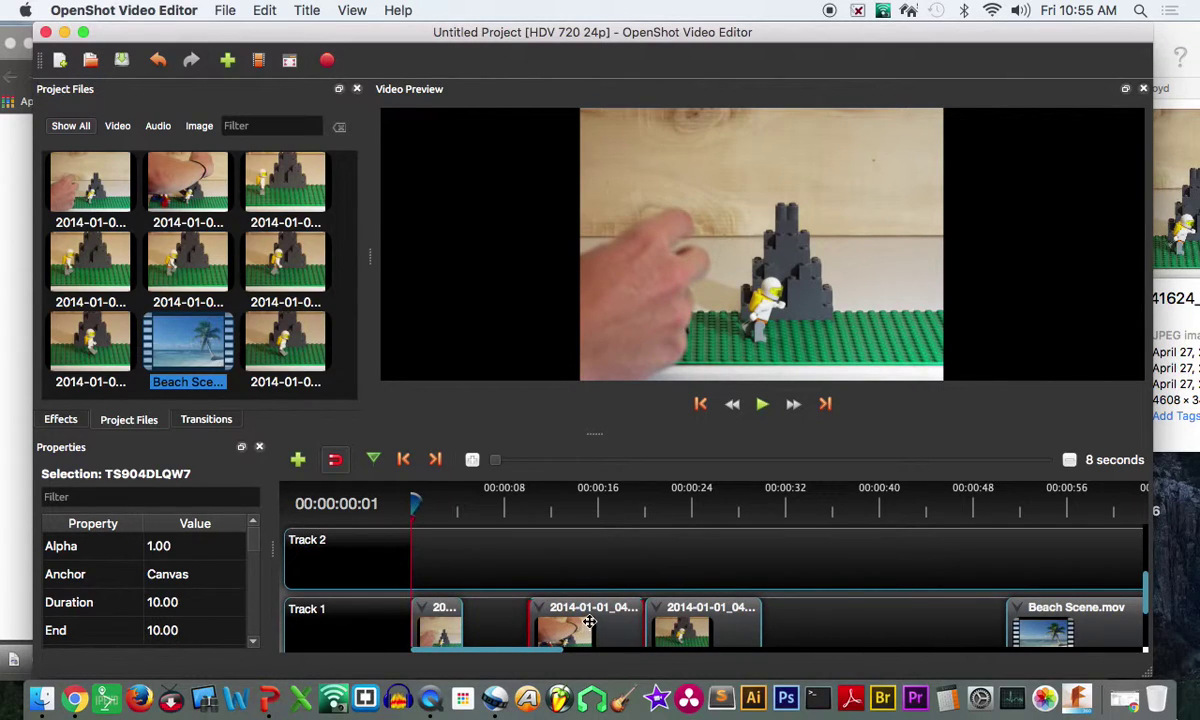
left_click_drag(590, 622, 526, 620)
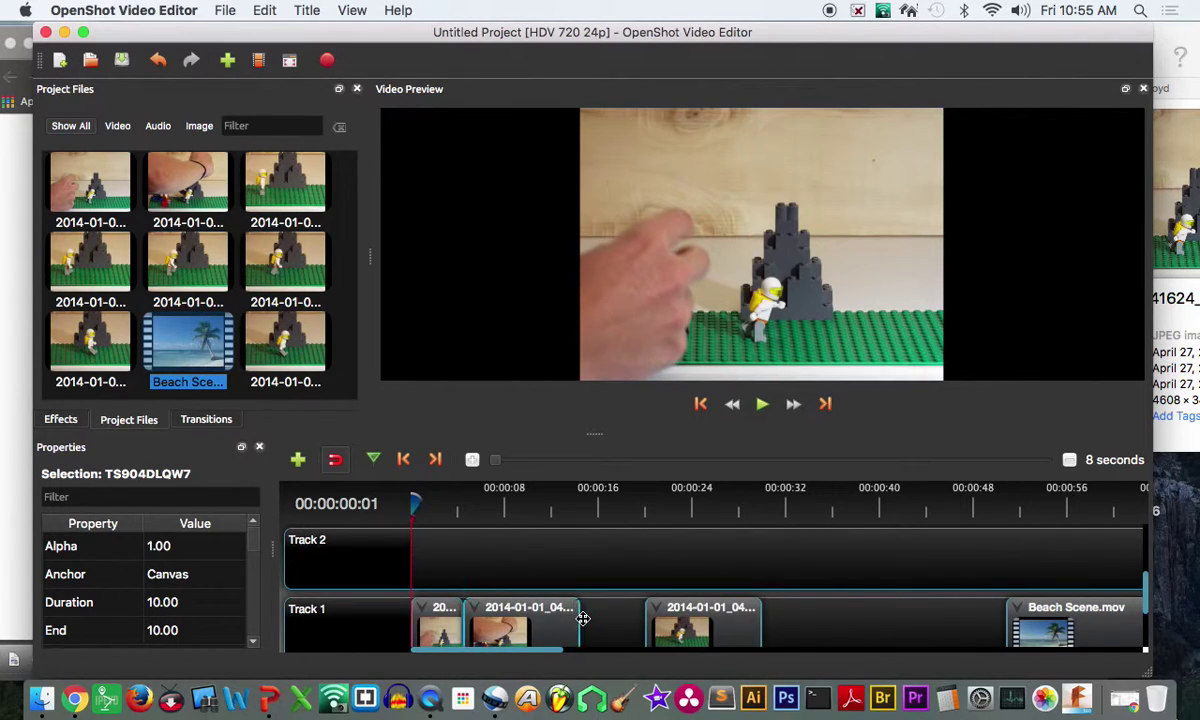
left_click(582, 620)
left_click_drag(528, 622, 508, 622)
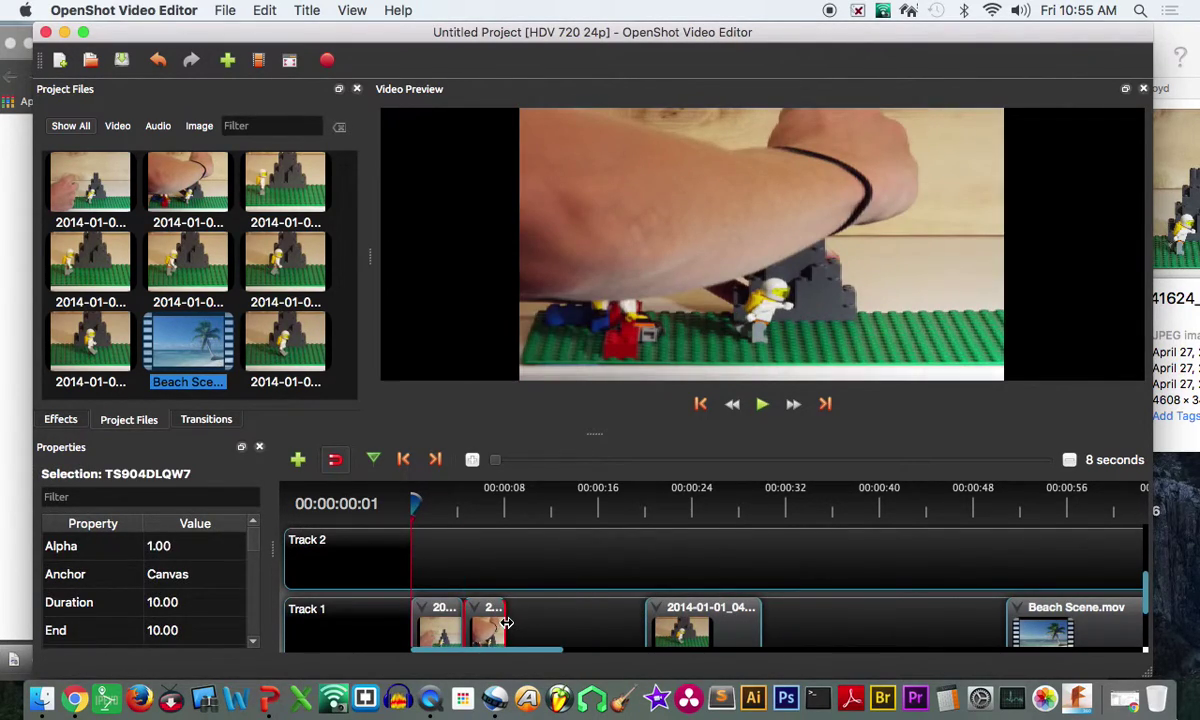
left_click_drag(510, 622, 509, 622)
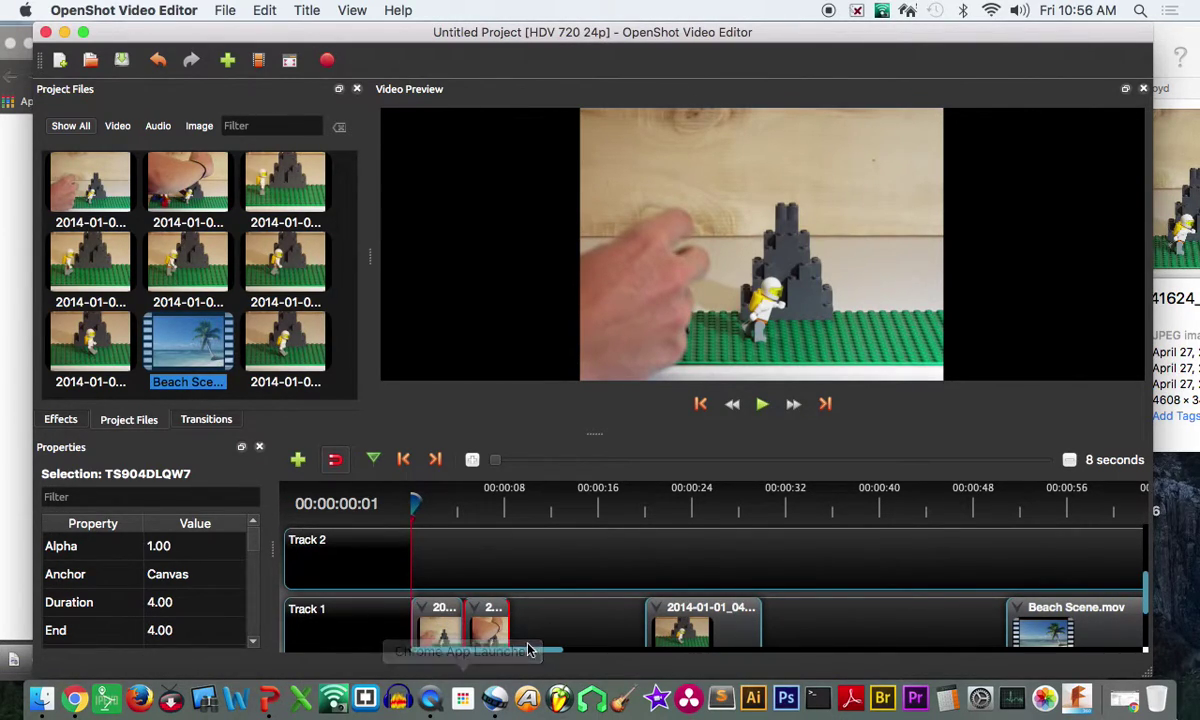
left_click_drag(708, 615, 584, 608)
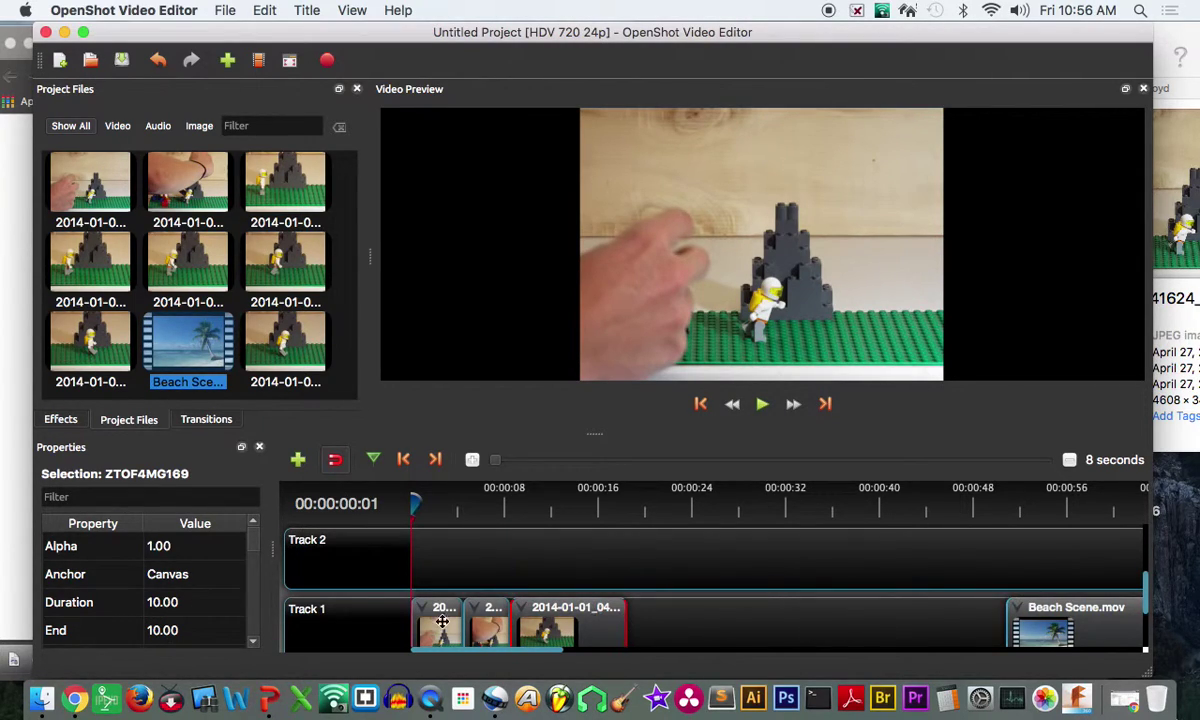
left_click_drag(1004, 625, 614, 549)
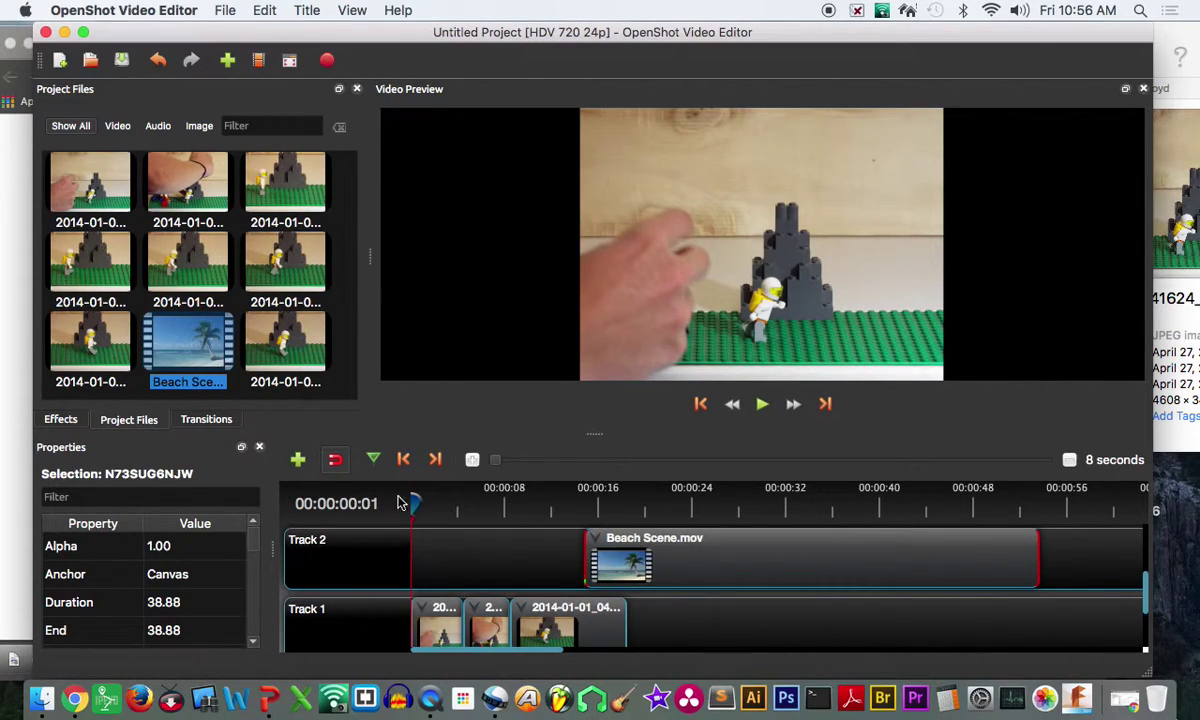
- Play the timeline and pause around 00:00:17 on the beach shot
key("space")
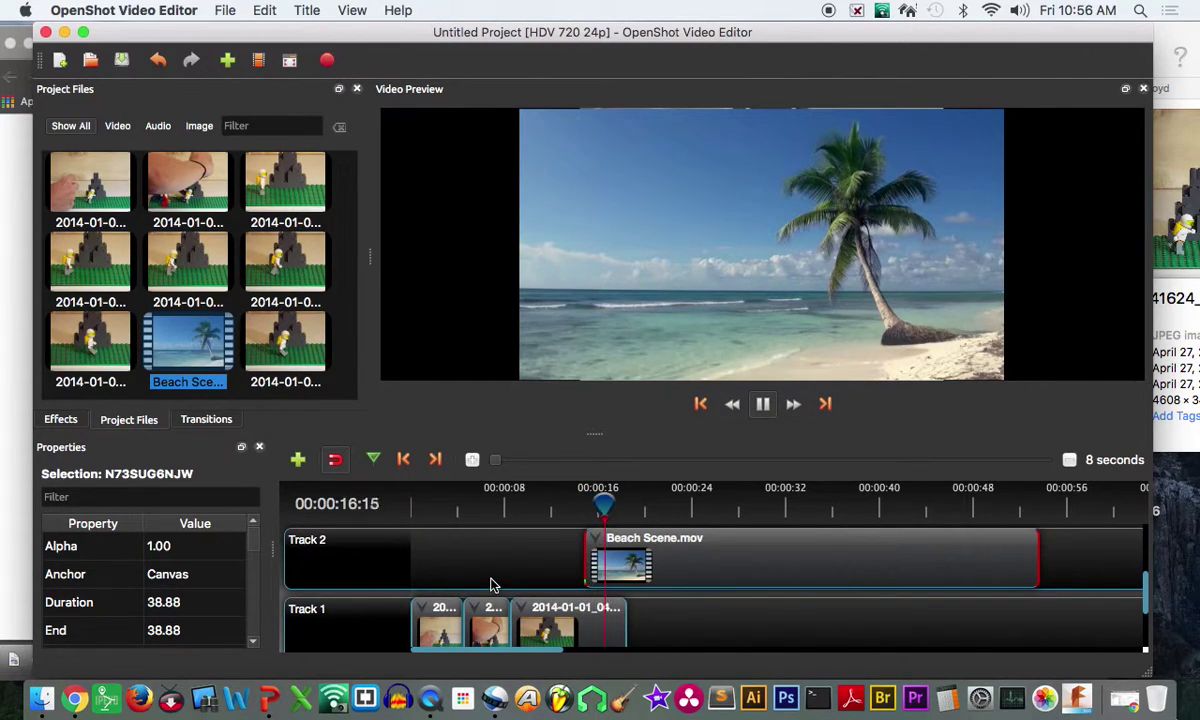
key("space")
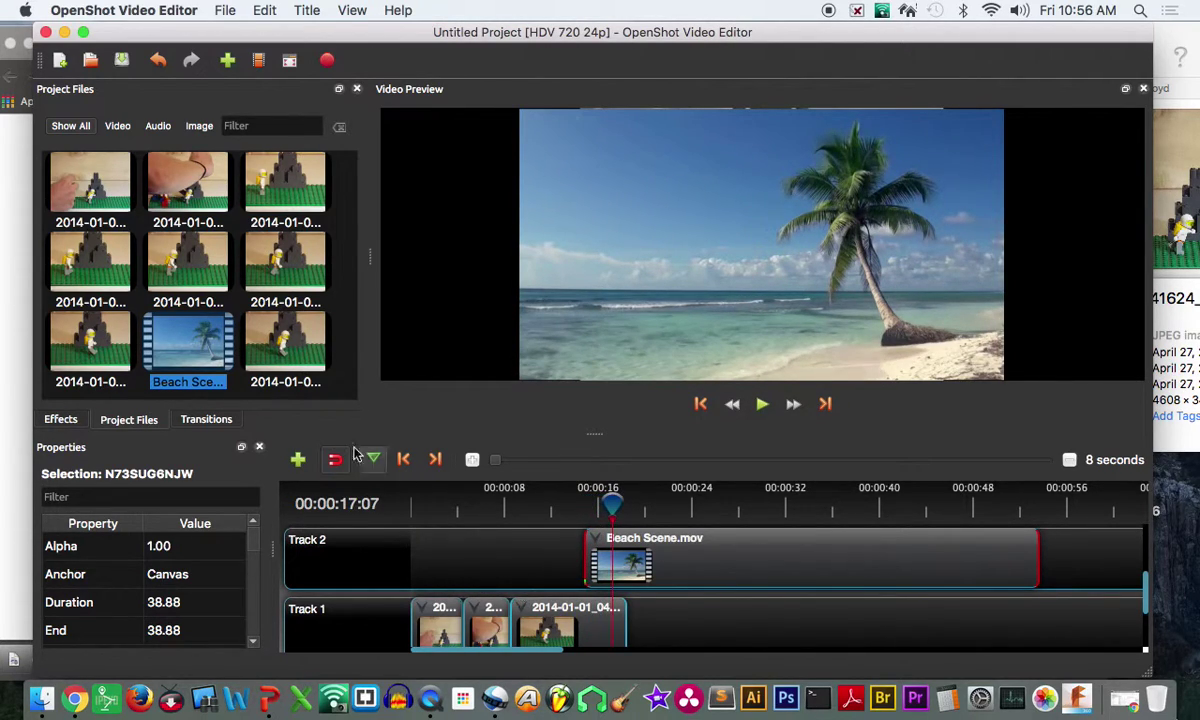
- Place a 'Wipe right' transition at the join of the first two Track 1 clips
left_click(204, 420)
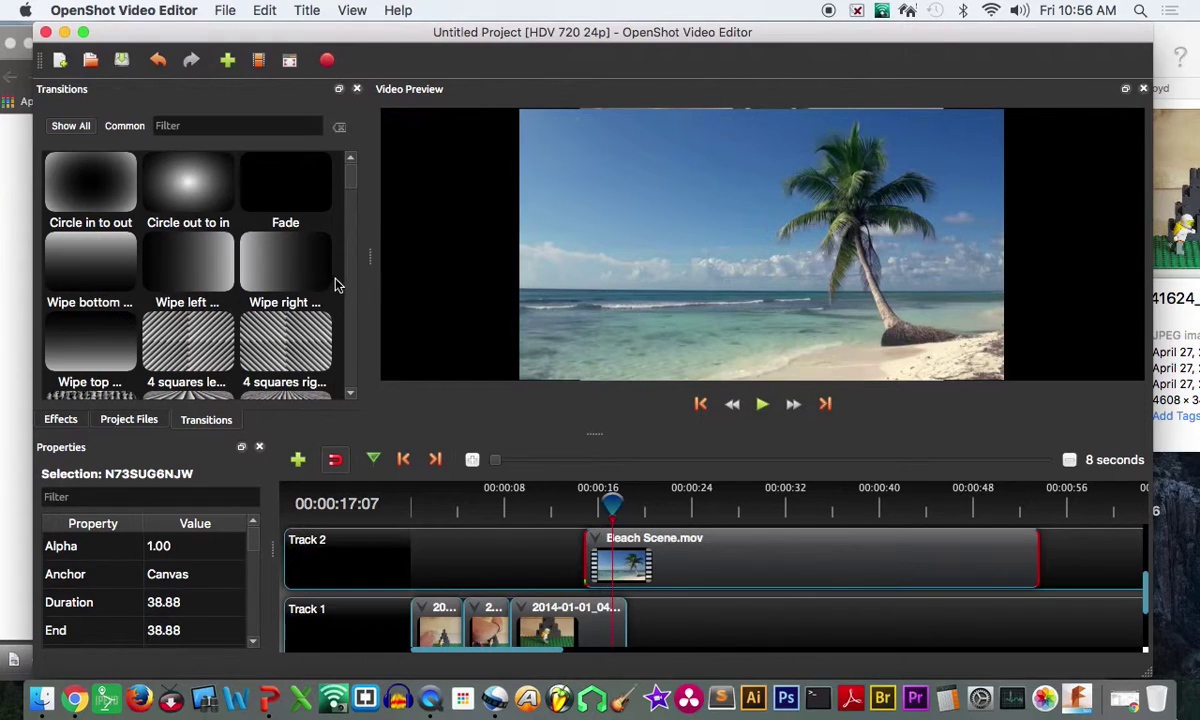
left_click(285, 275)
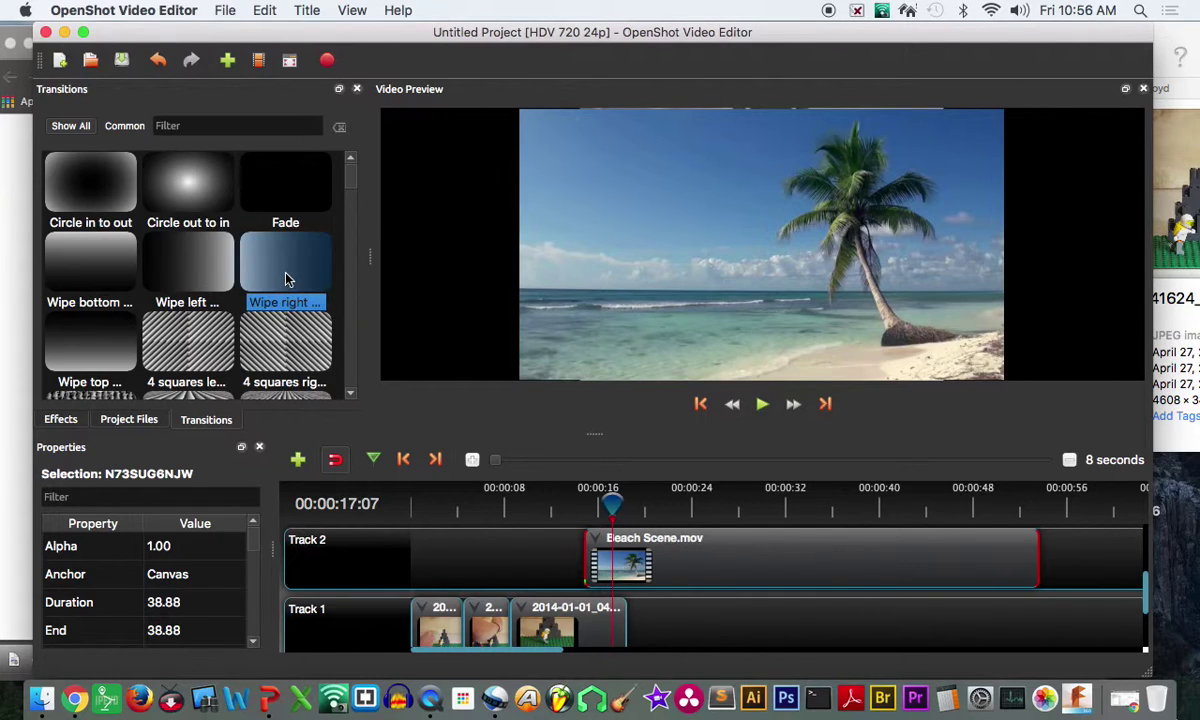
left_click_drag(288, 285, 452, 591)
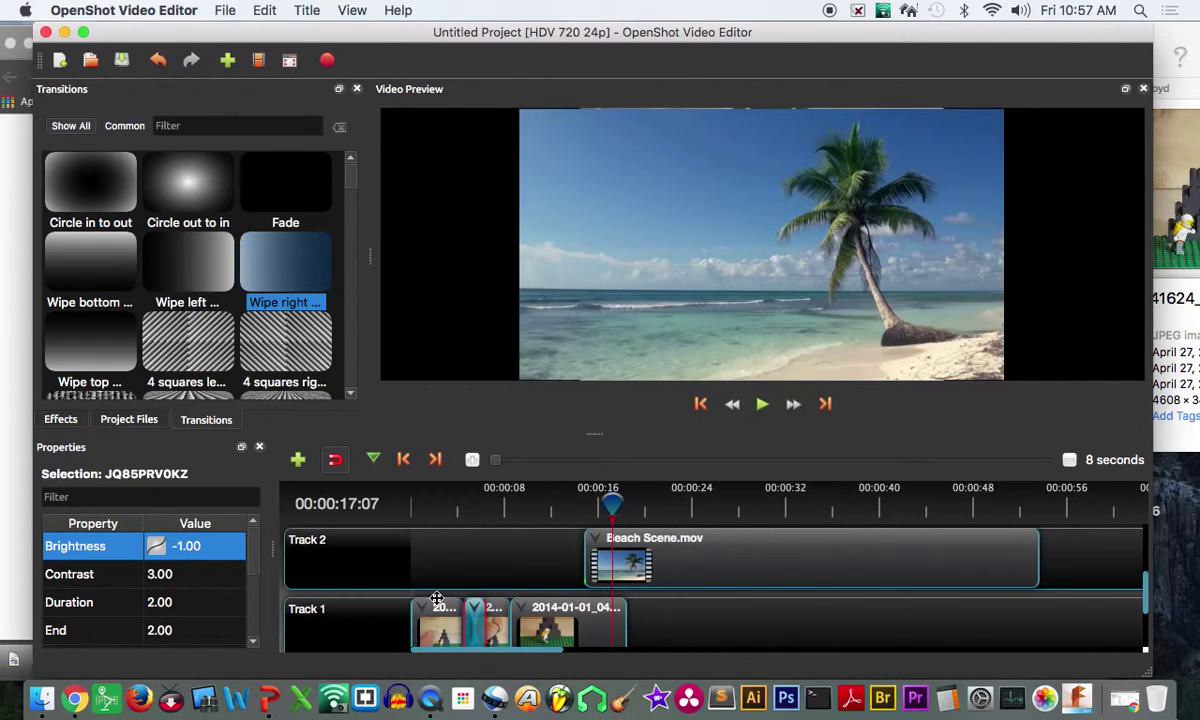
- Rewind the playhead and play through the wipe transition to preview it
left_click_drag(578, 478, 445, 513)
key("space")
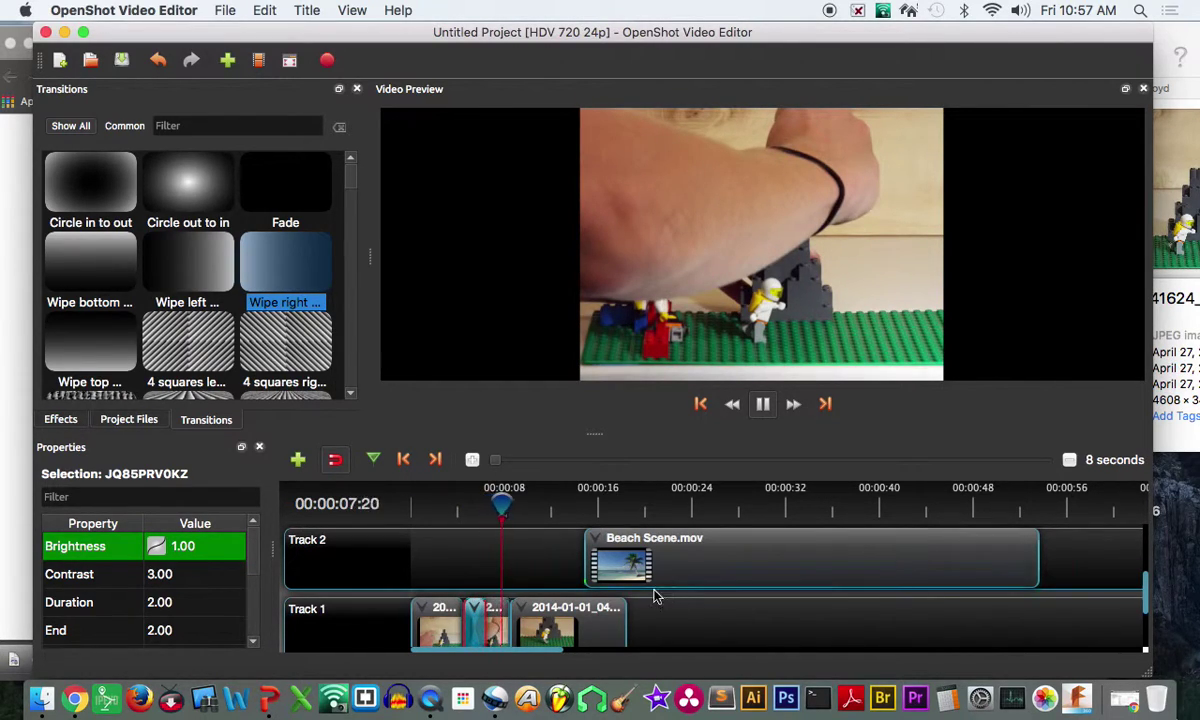
key("space")
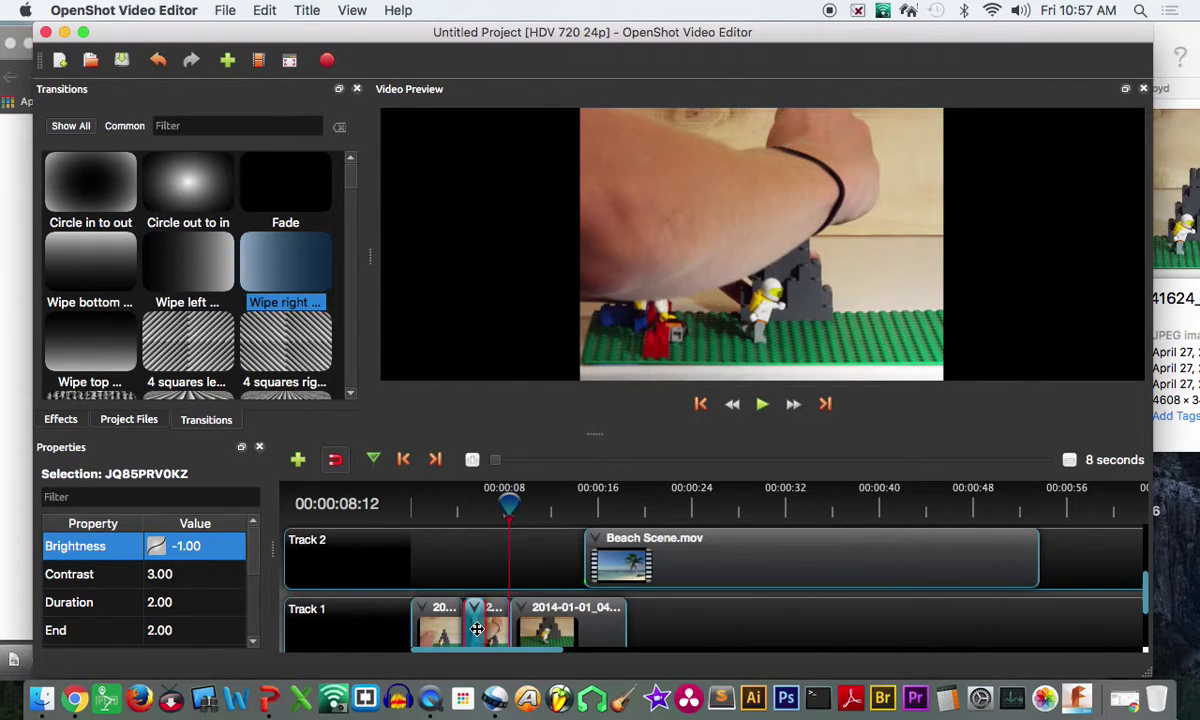
left_click_drag(477, 629, 487, 561)
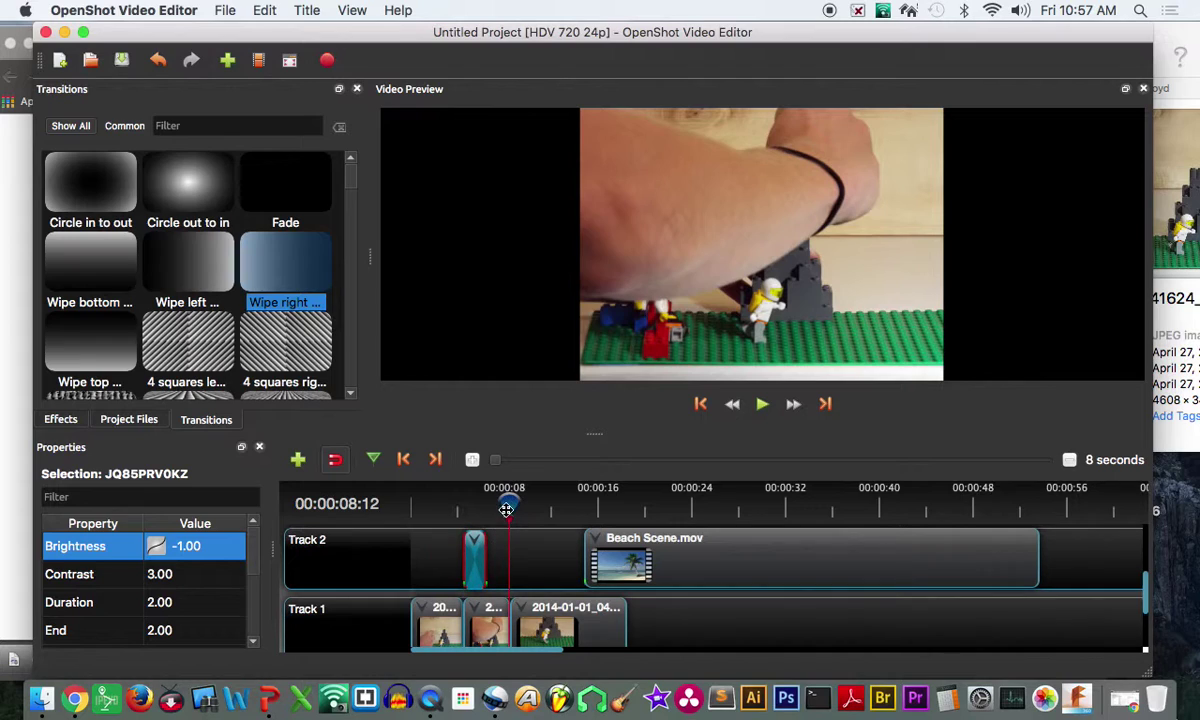
left_click_drag(507, 510, 450, 509)
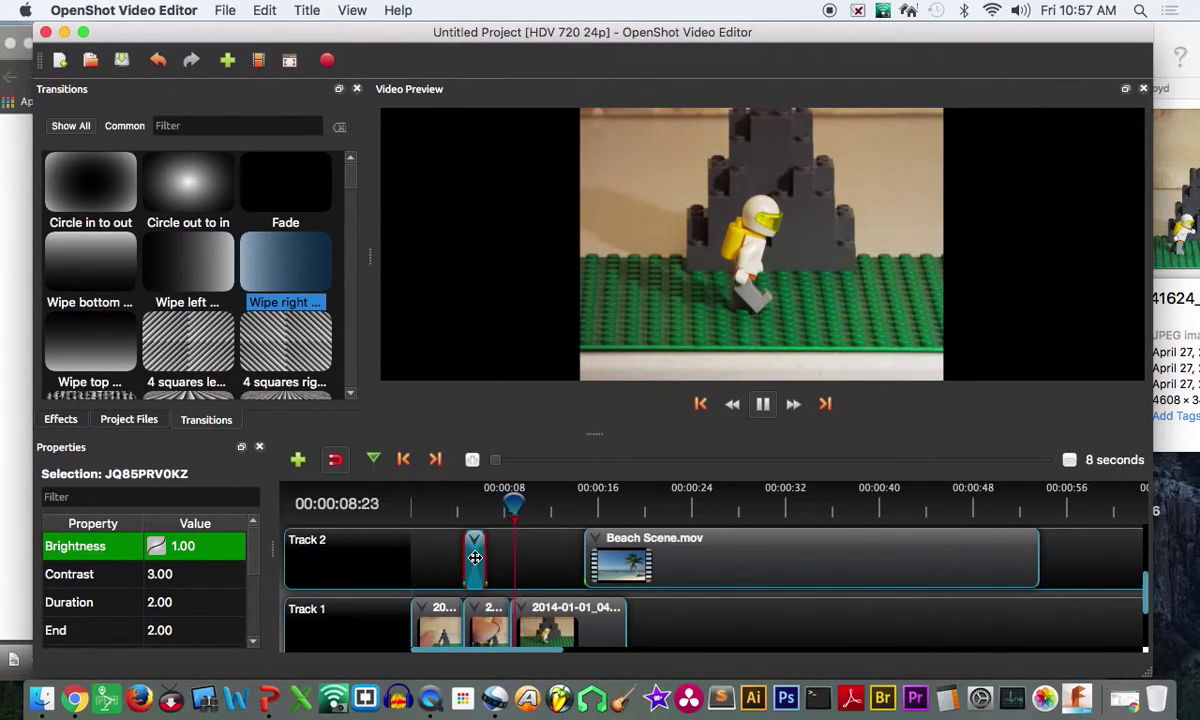
left_click_drag(475, 558, 488, 598)
left_click_drag(503, 505, 494, 505)
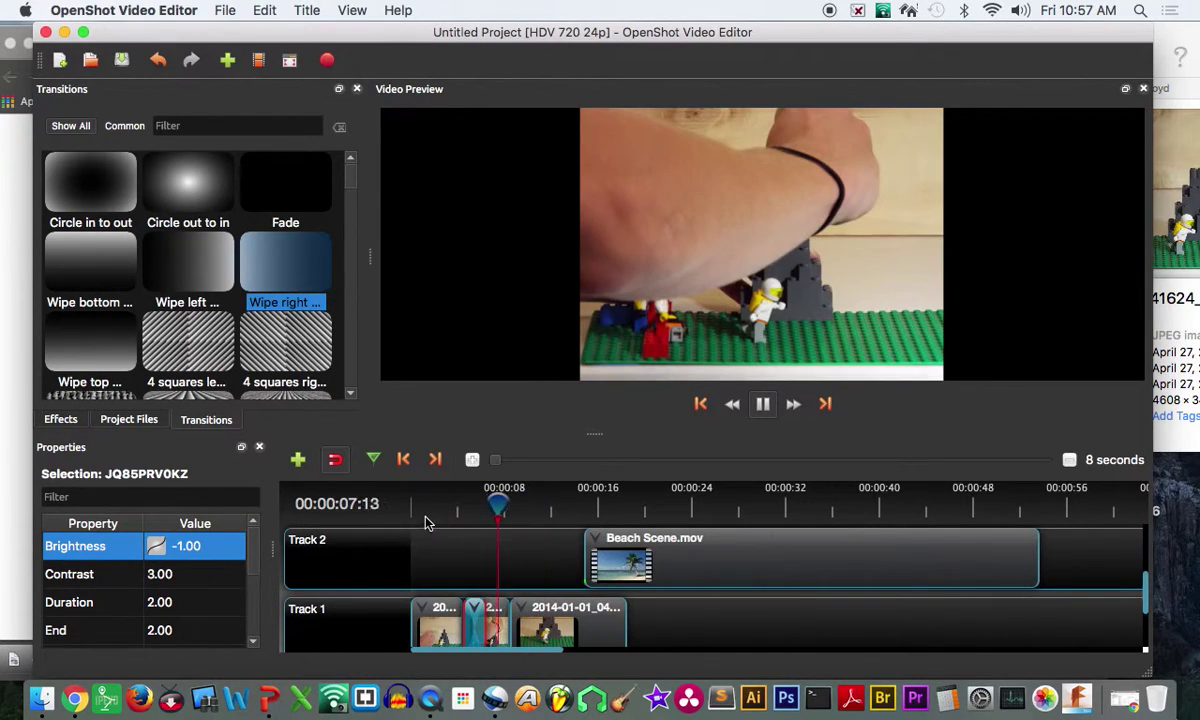
left_click(494, 548)
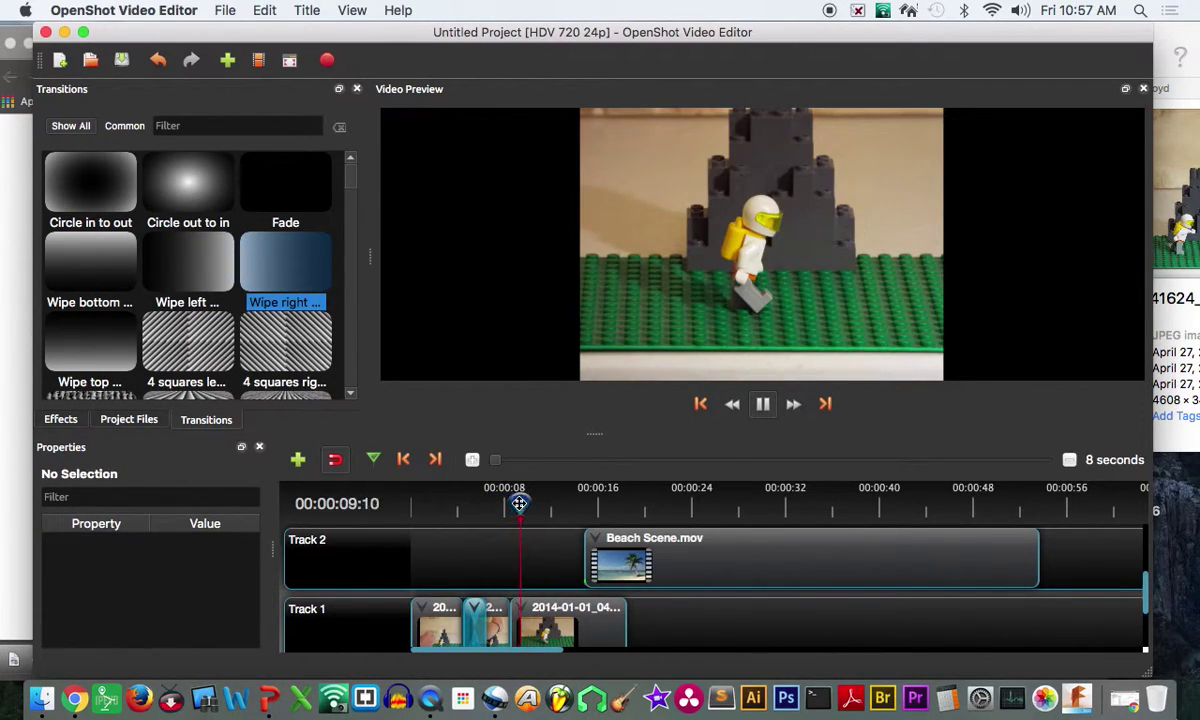
key("space")
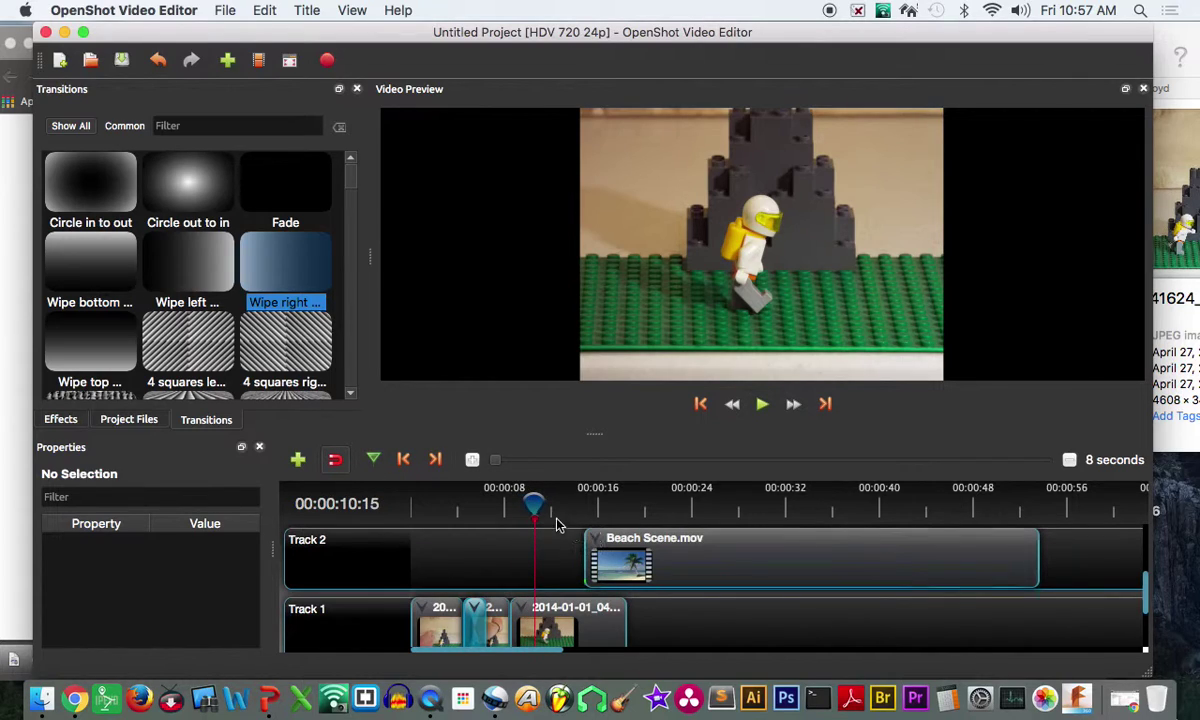
left_click(449, 507)
key("space")
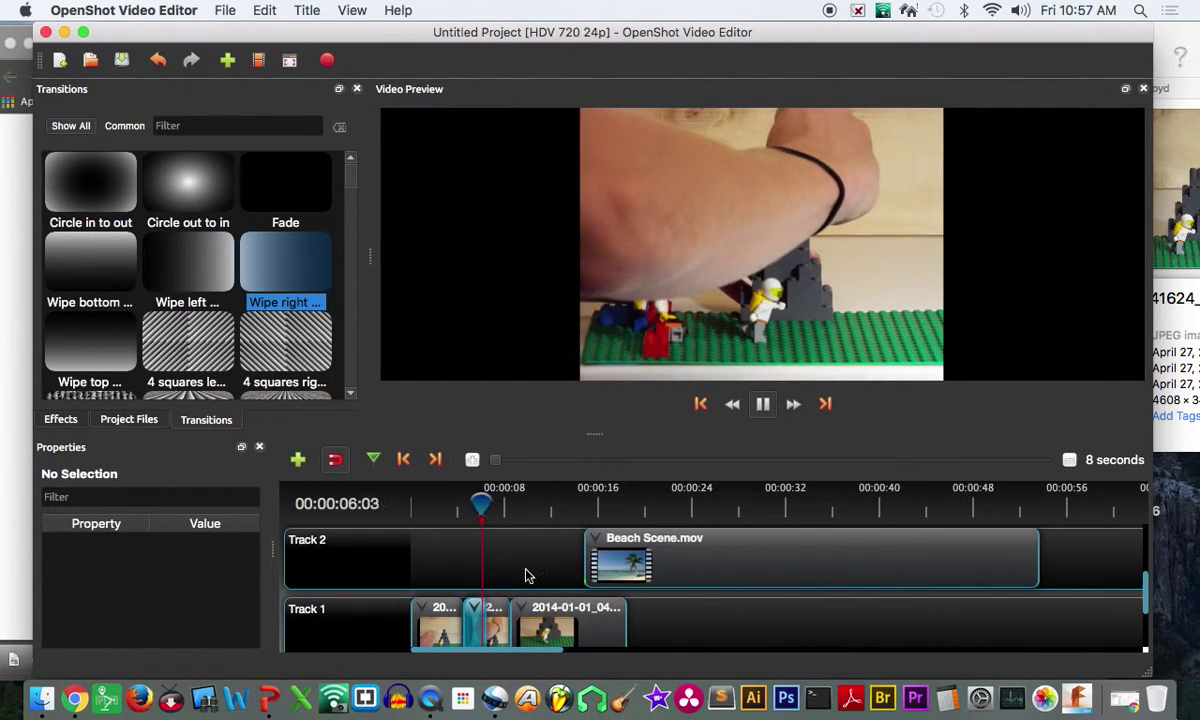
key("space")
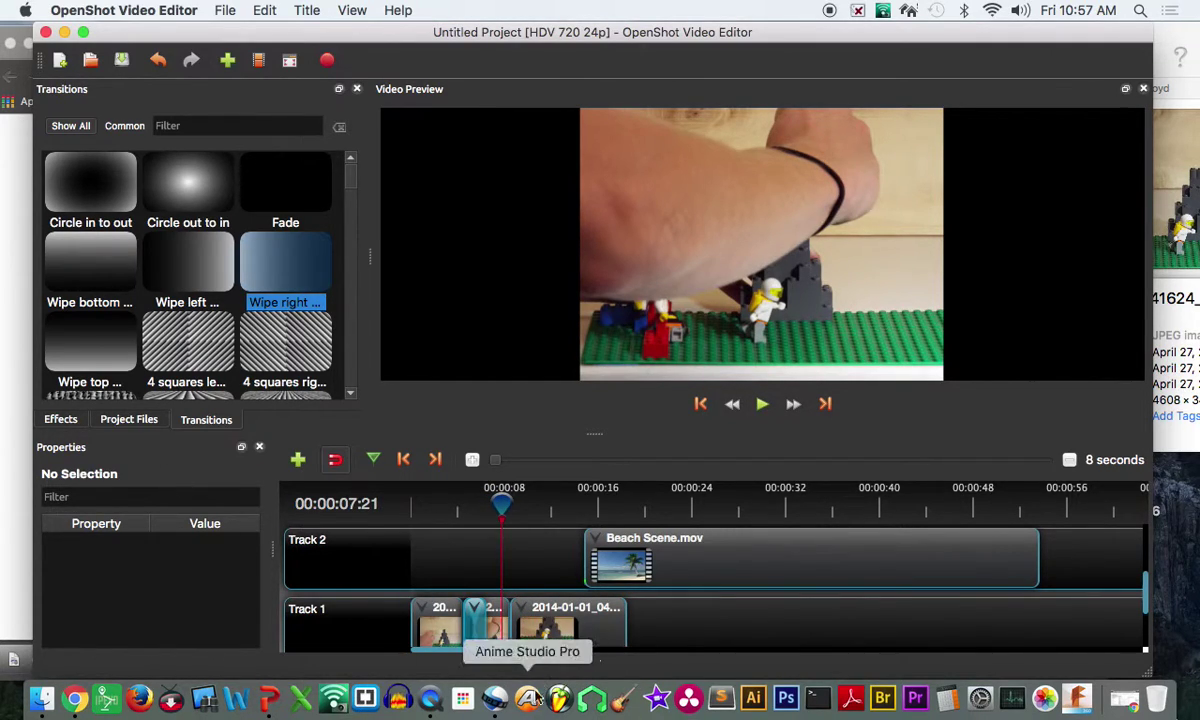
- Add a Fade transition over the first Track 1 clips and shorten it to 2.32 seconds
left_click(433, 628)
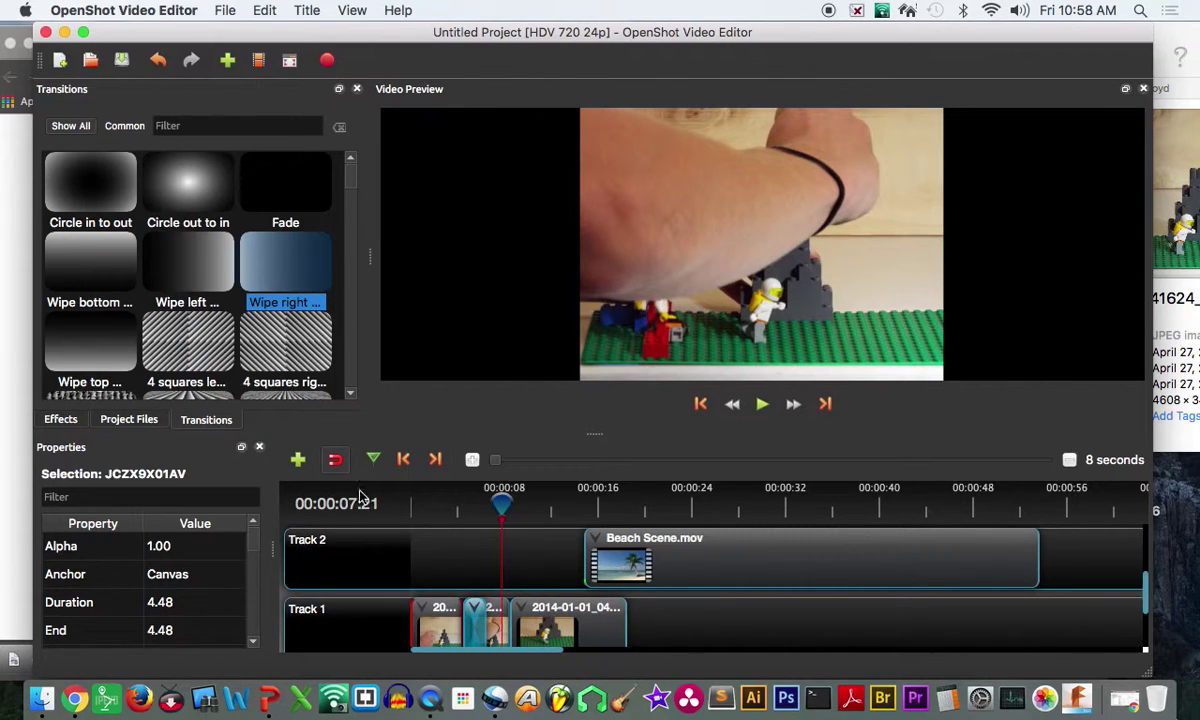
left_click(291, 192)
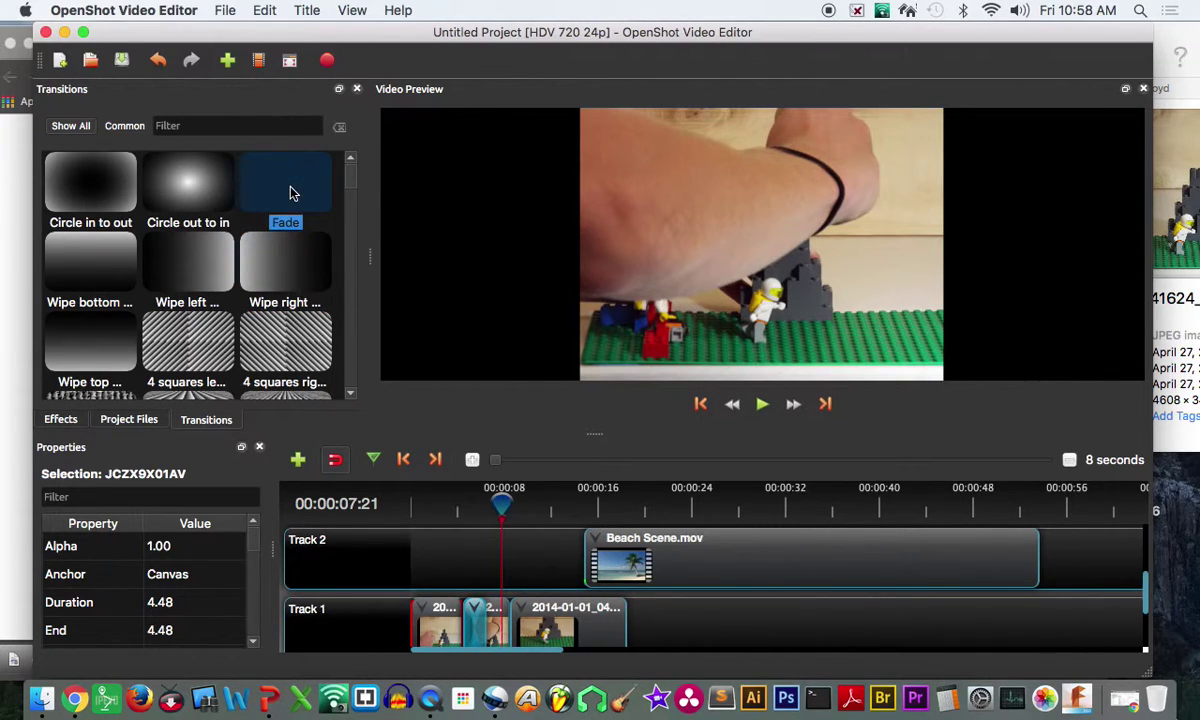
left_click_drag(291, 192, 437, 595)
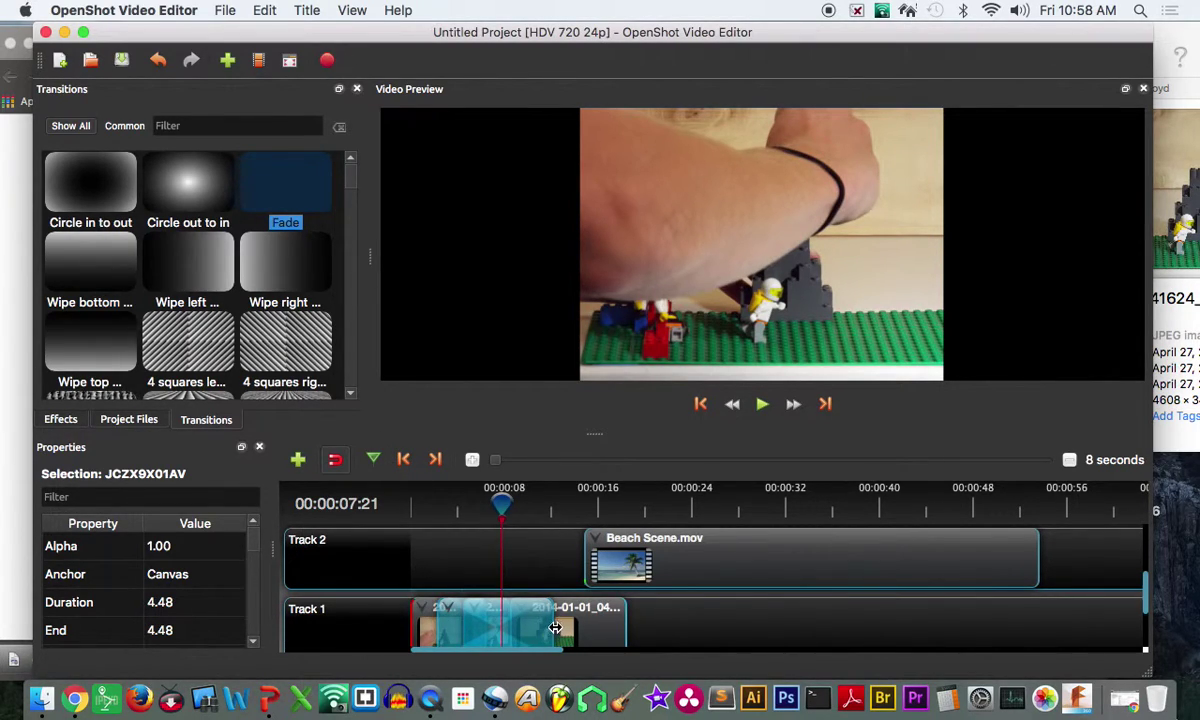
left_click_drag(553, 627, 458, 616)
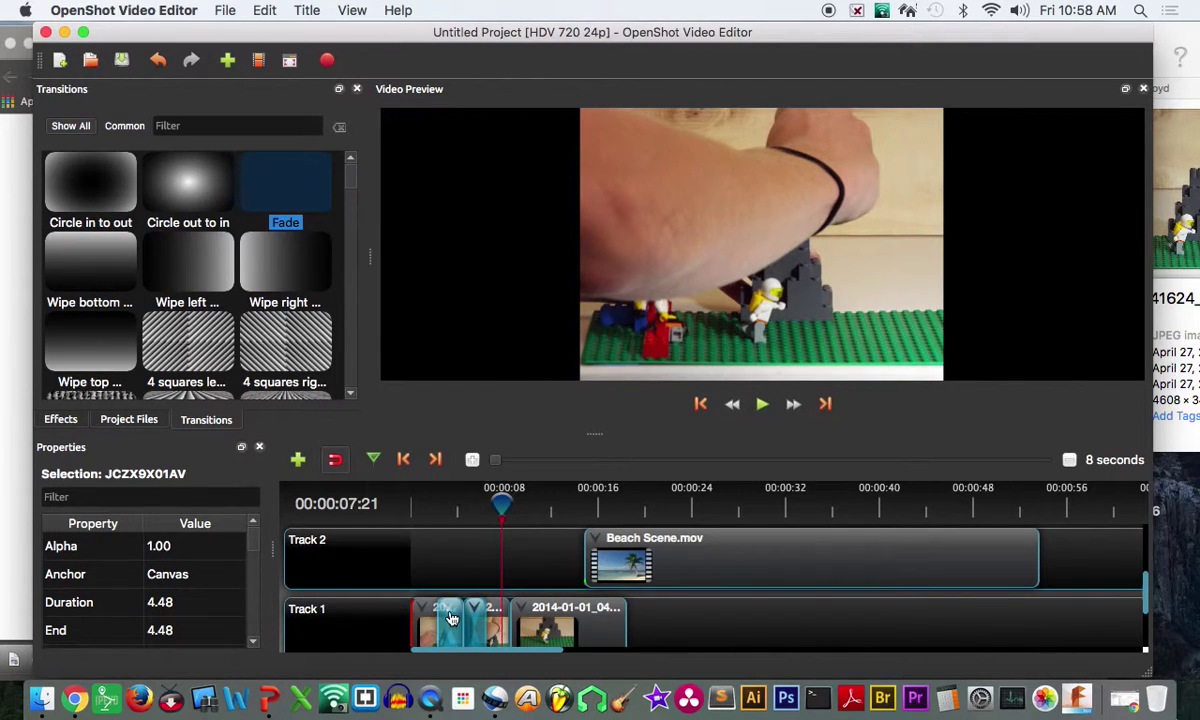
- Reverse the Fade transition and play it back to 00:00:07:21
right_click(452, 614)
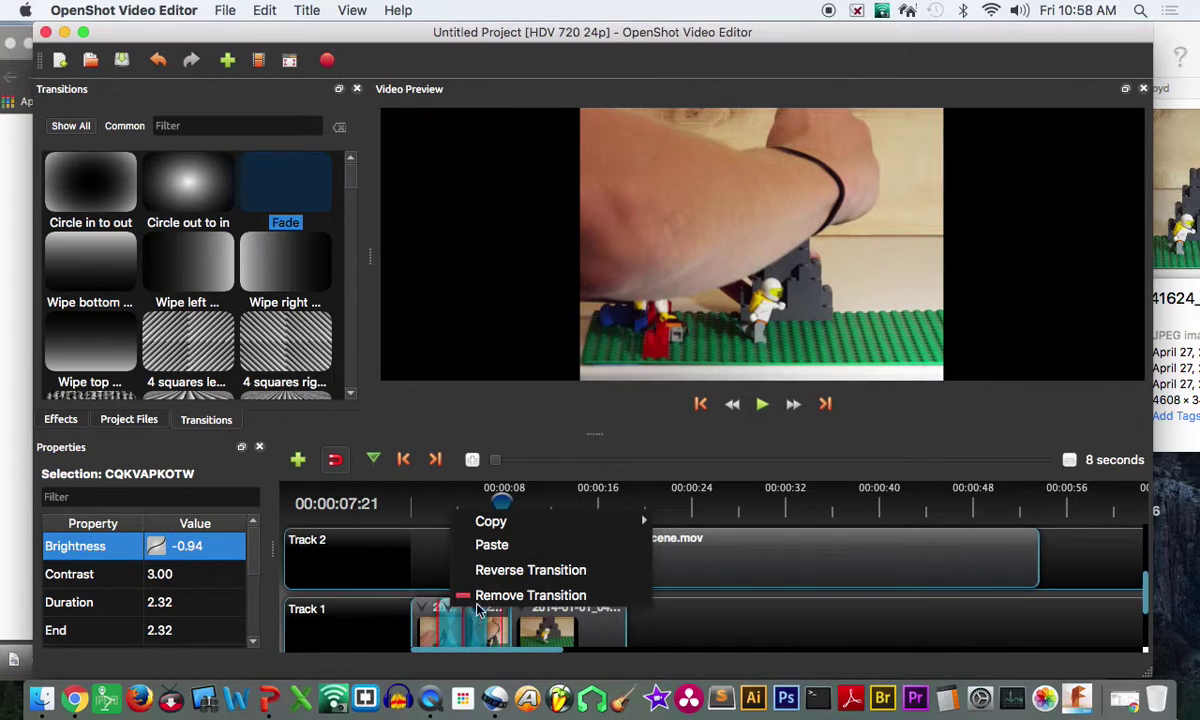
left_click(487, 572)
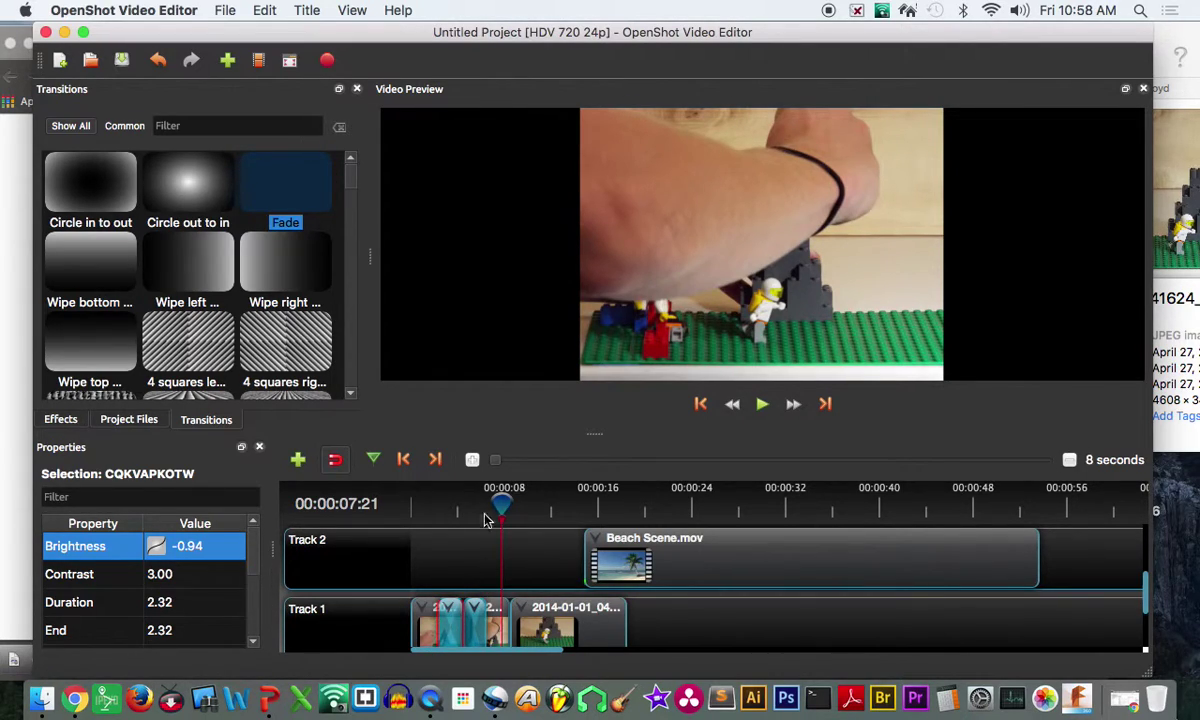
left_click_drag(500, 504, 428, 505)
key("space")
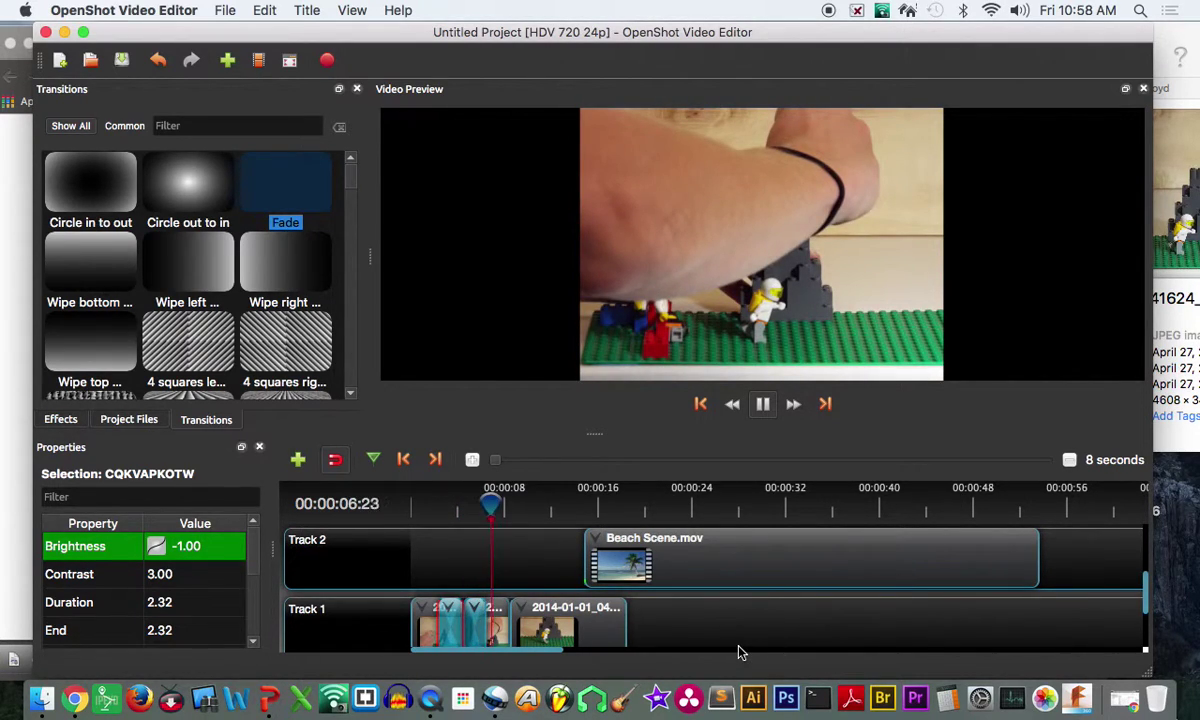
key("space")
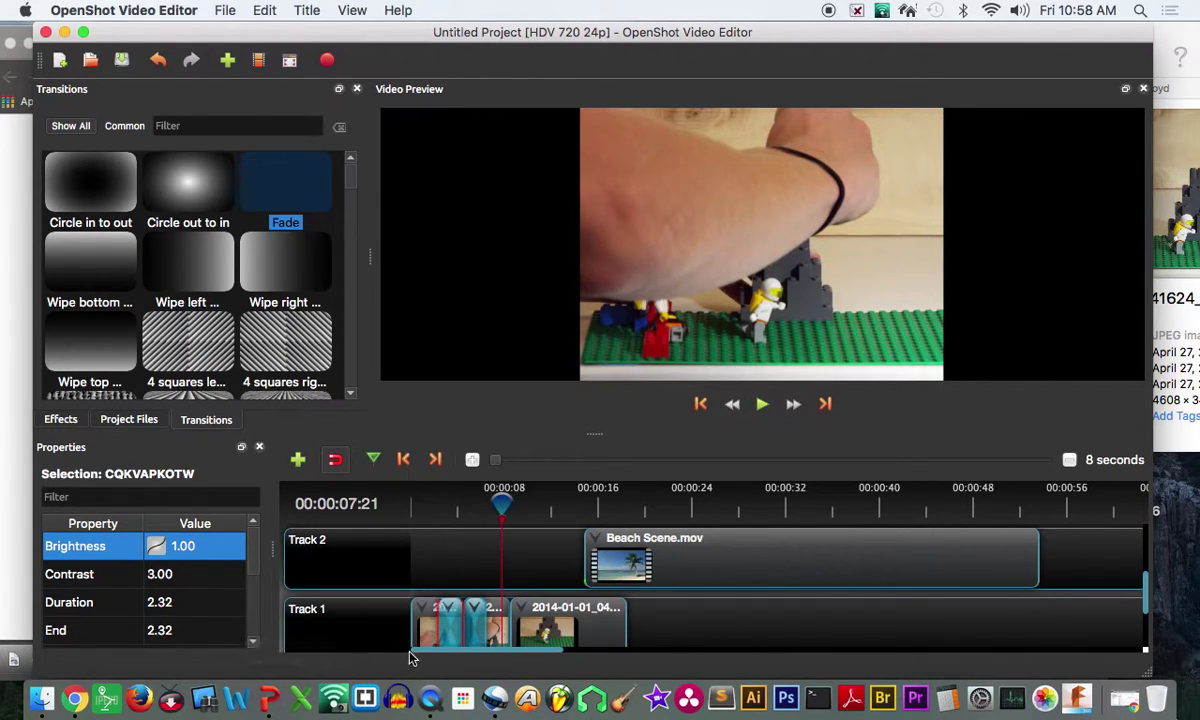
- Drag the Negative effect from the Effects list onto the Beach Scene.mov clip on Track 2
left_click(60, 420)
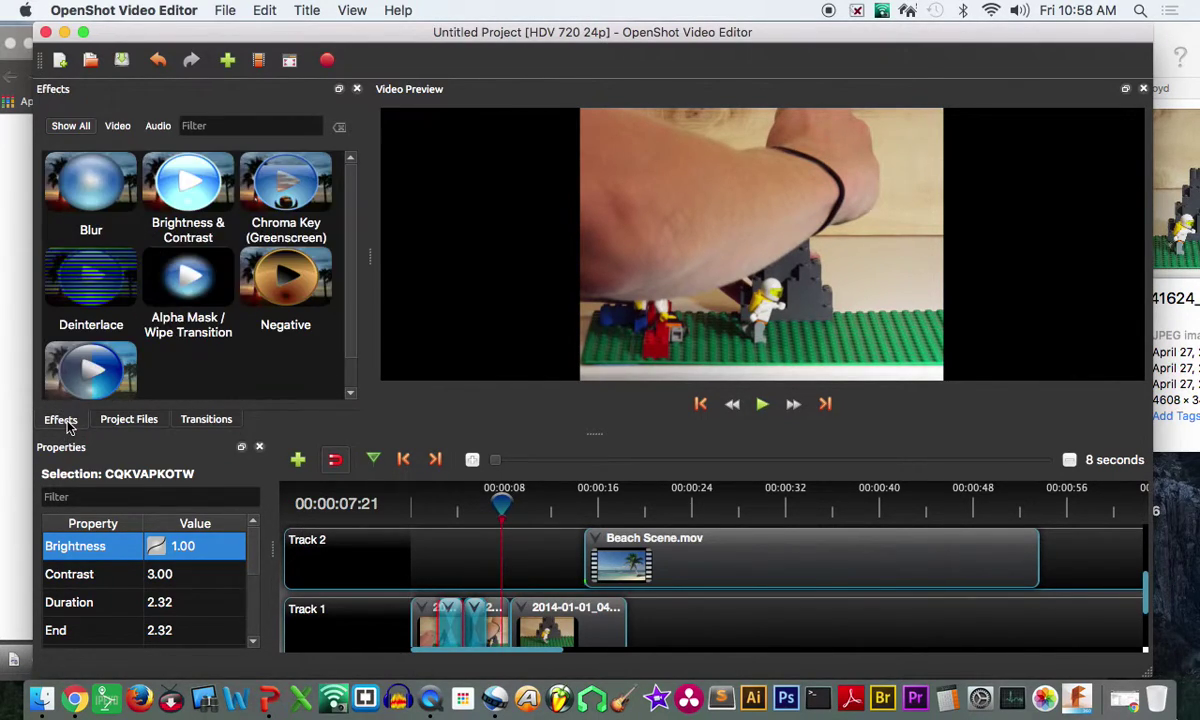
left_click(650, 535)
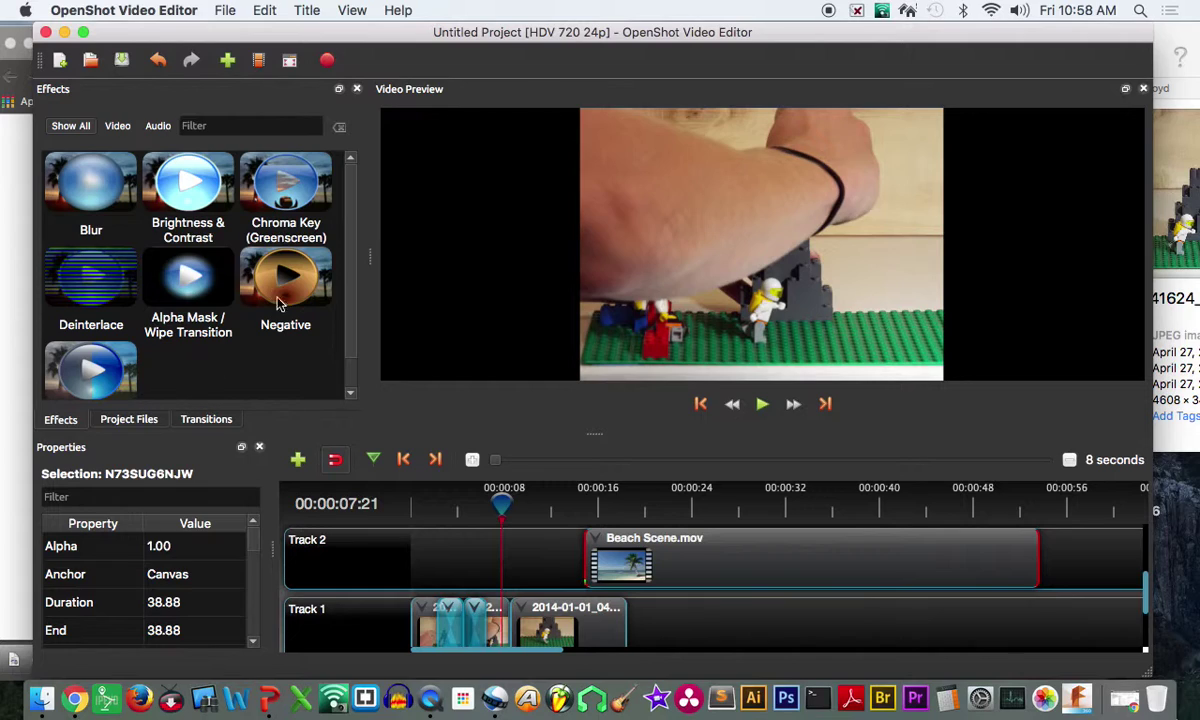
left_click_drag(285, 303, 660, 545)
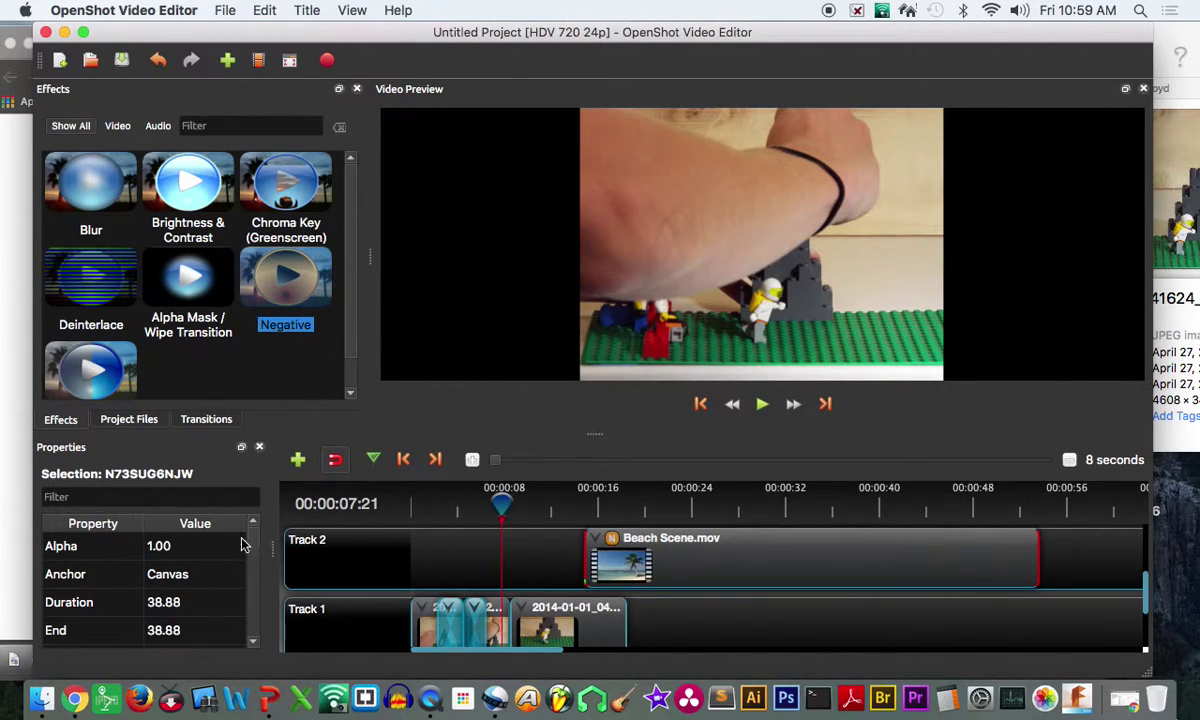
mouse_move(252, 546)
left_mouse_down()
mouse_move(252, 645)
mouse_move(257, 527)
left_mouse_up()
- Apply the Negative effect to the first Track 1 clip and scrub back to preview the inverted colours
left_click_drag(283, 284, 288, 330)
left_click(505, 630)
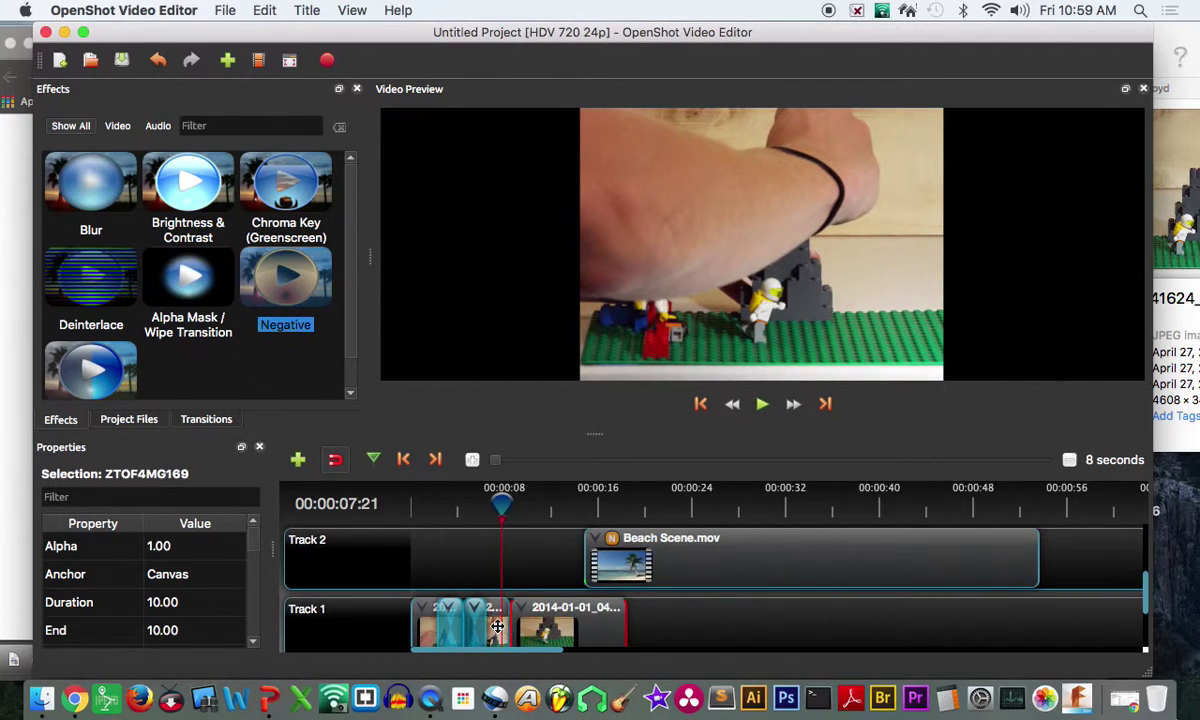
left_click(497, 620)
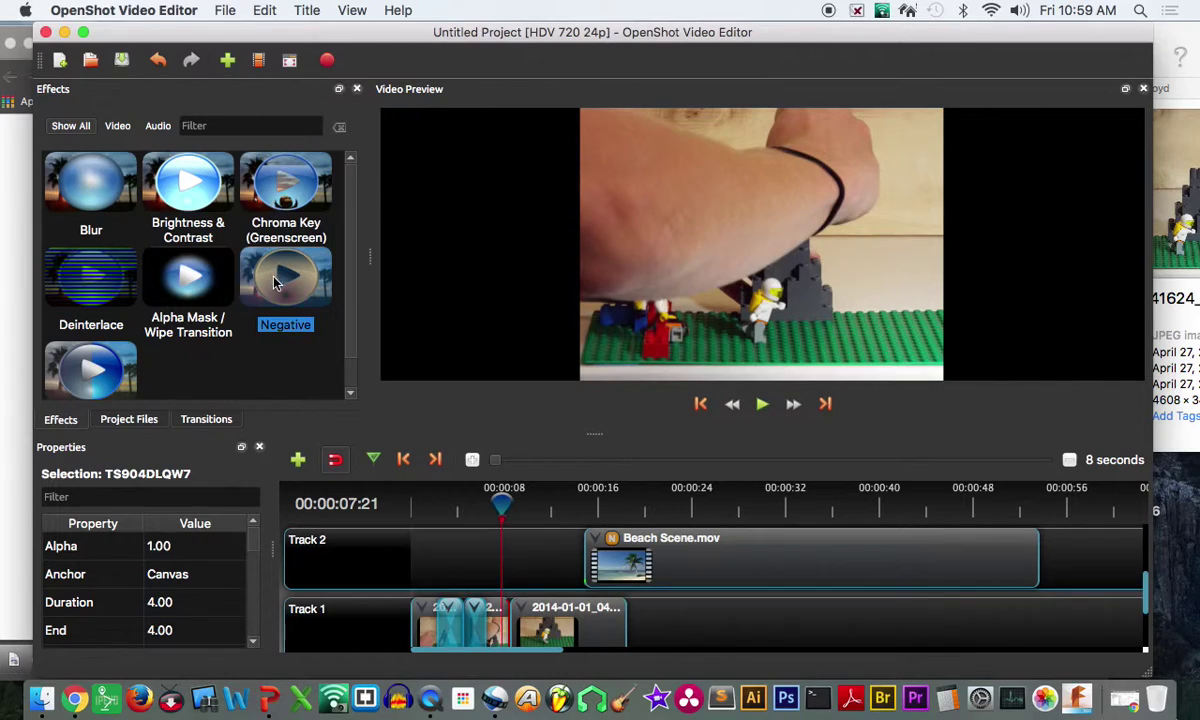
left_click_drag(275, 278, 490, 630)
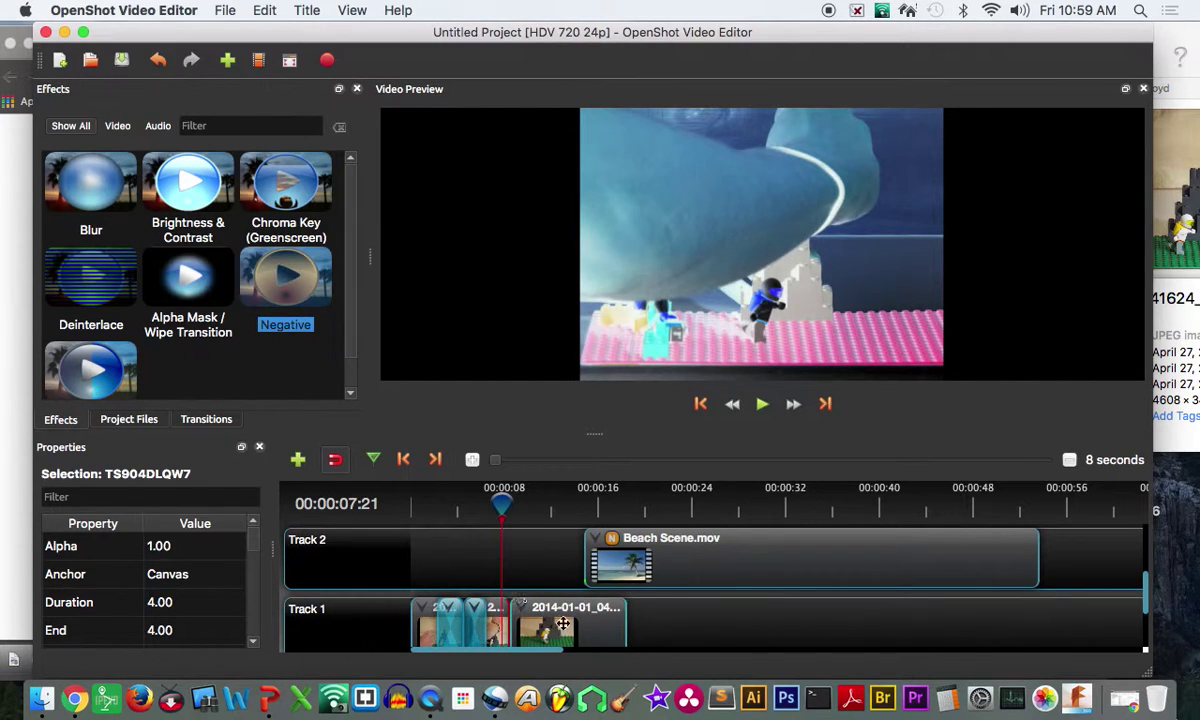
mouse_move(501, 503)
left_mouse_down()
mouse_move(451, 504)
mouse_move(480, 505)
left_mouse_up()
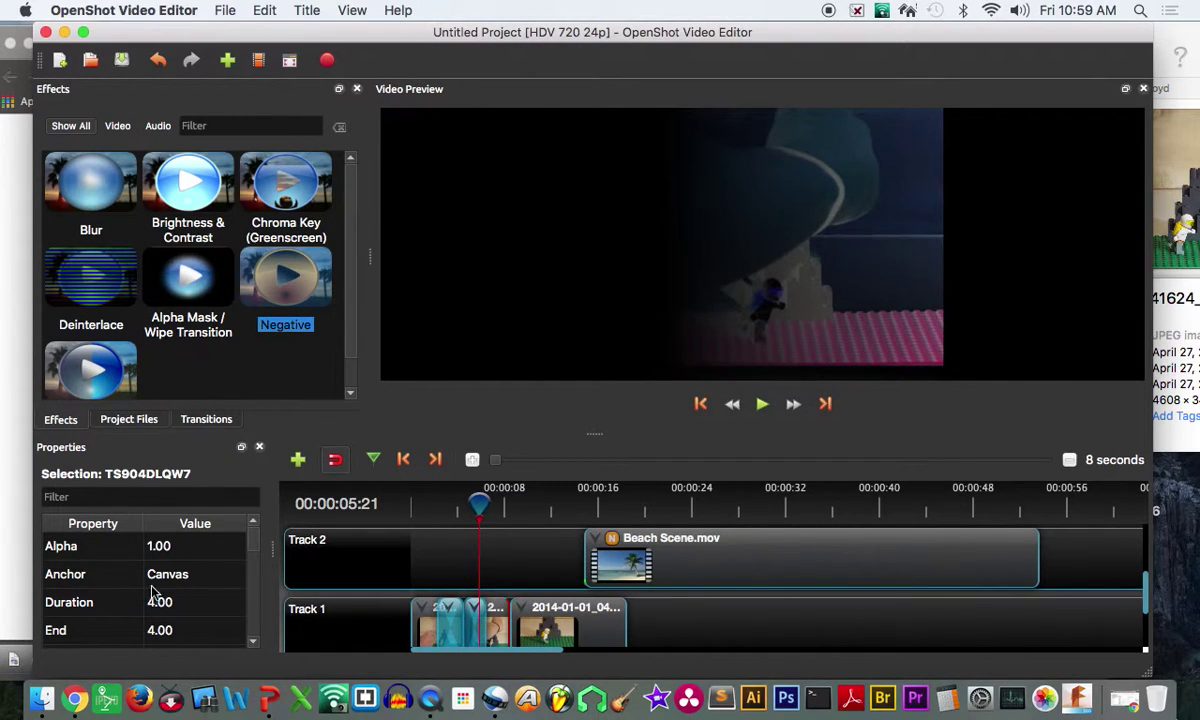
- Browse the Edit and Title menus without choosing anything
left_click(256, 10)
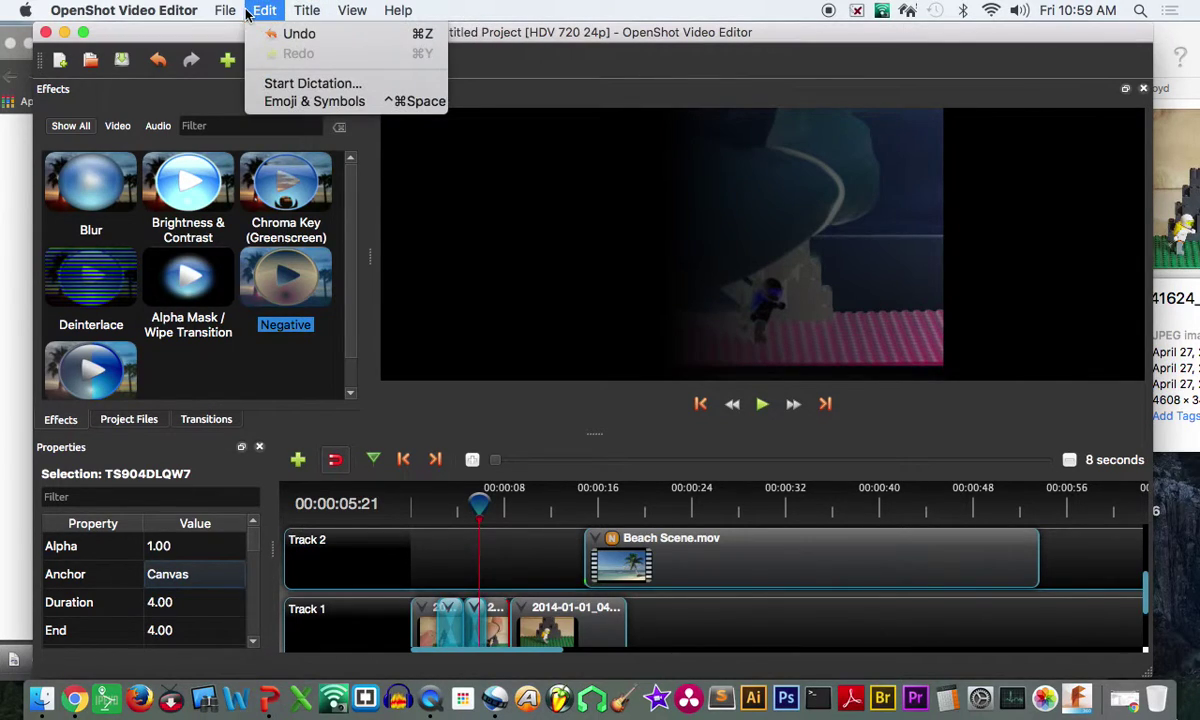
mouse_move(318, 14)
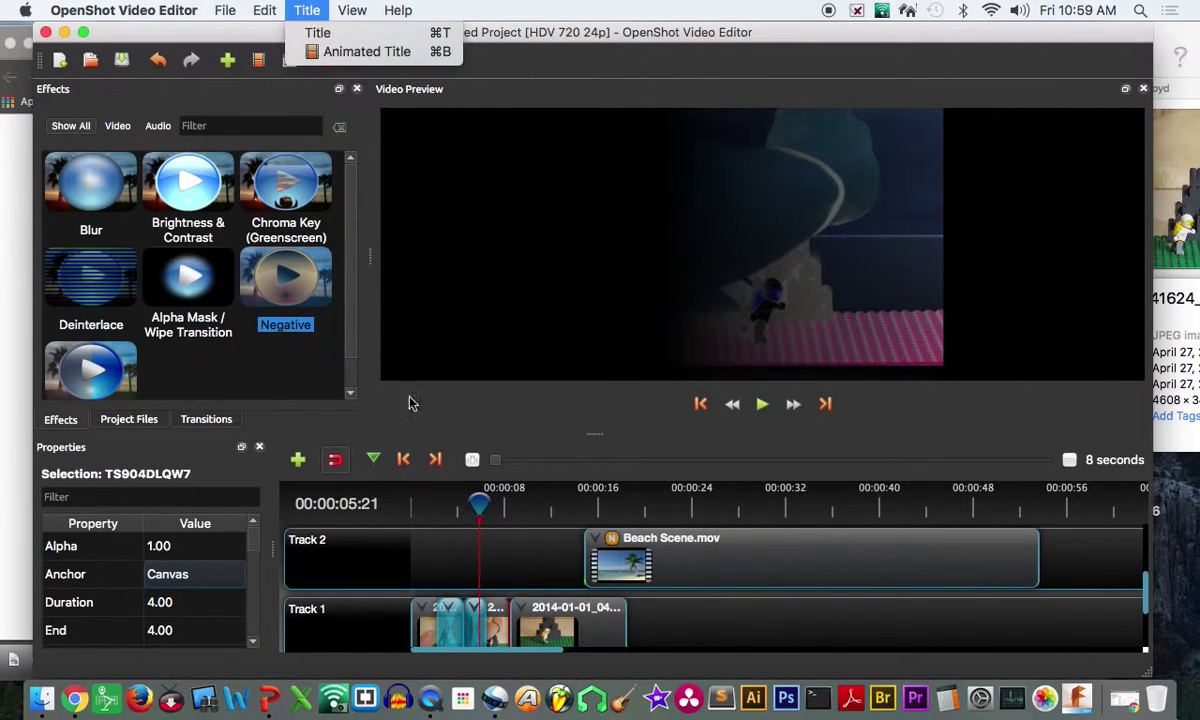
left_click(481, 408)
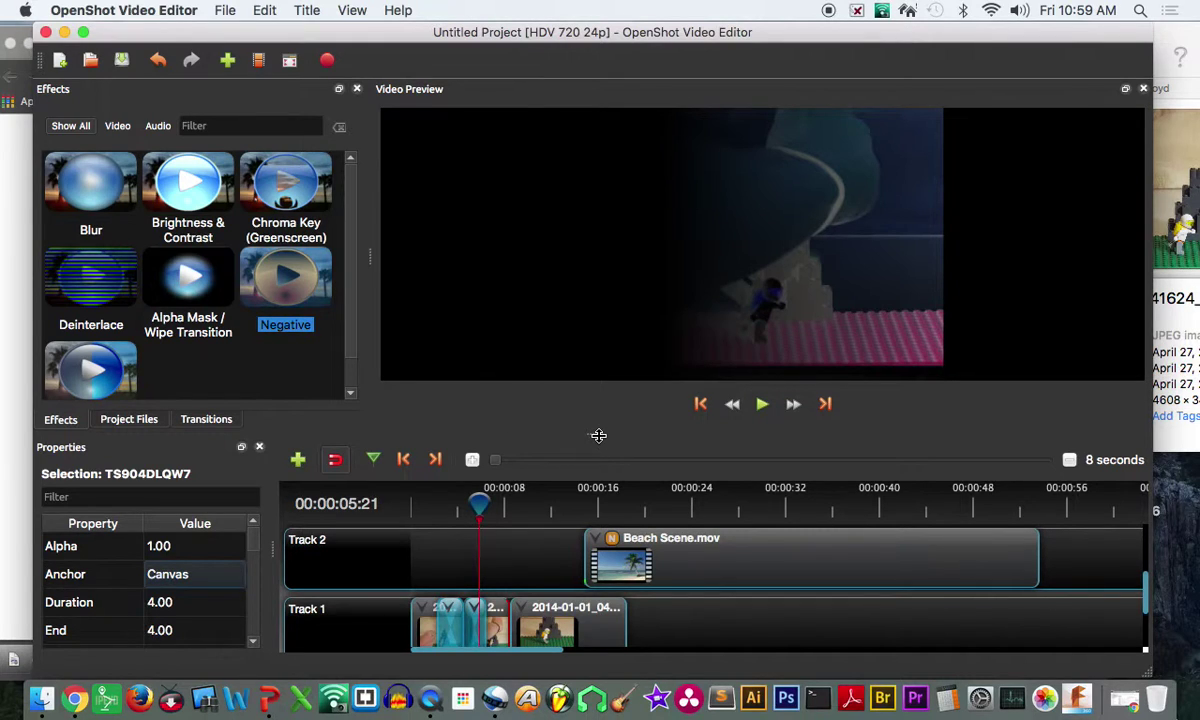
- Enlarge the timeline to reveal Track 0, widen the effects area, and adjust the Track 1 clips
left_click_drag(598, 435, 596, 375)
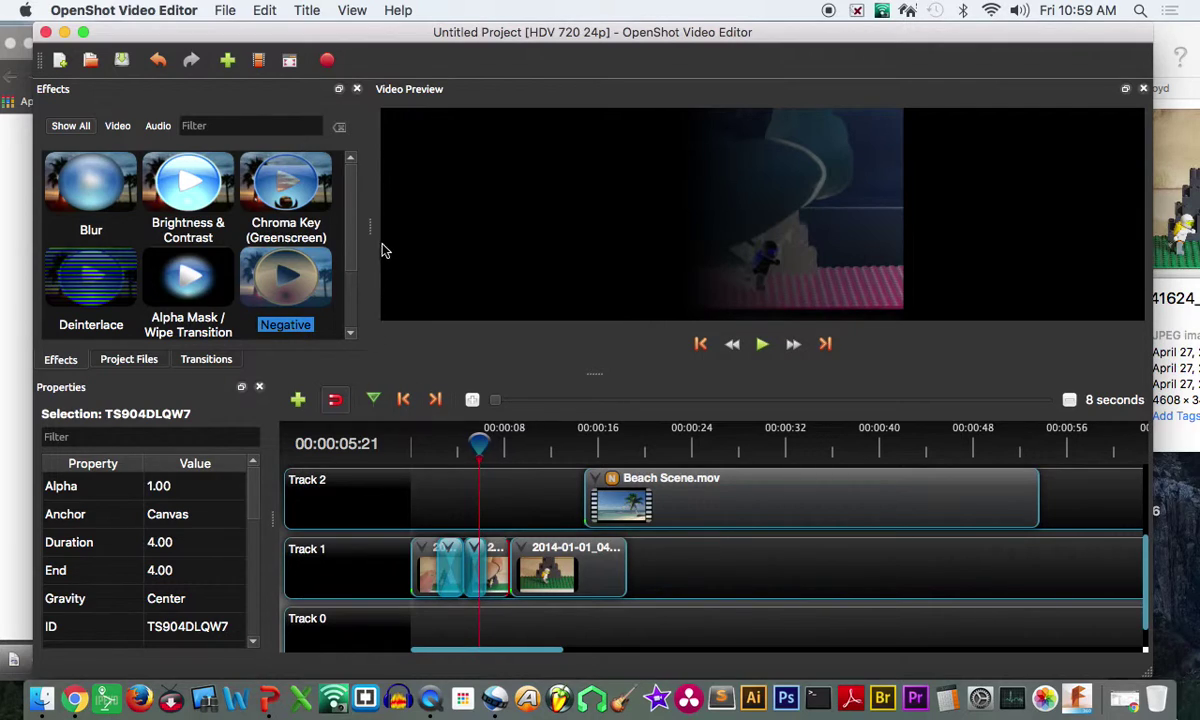
left_click_drag(368, 230, 421, 230)
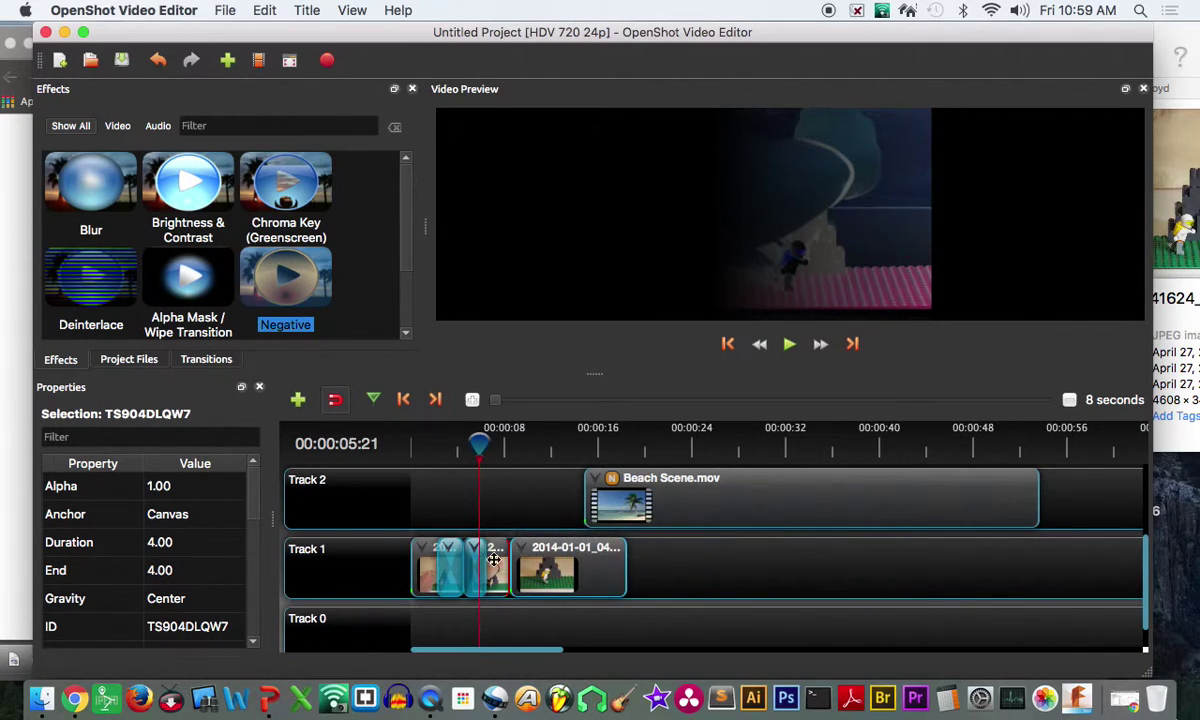
left_click_drag(564, 567, 518, 565)
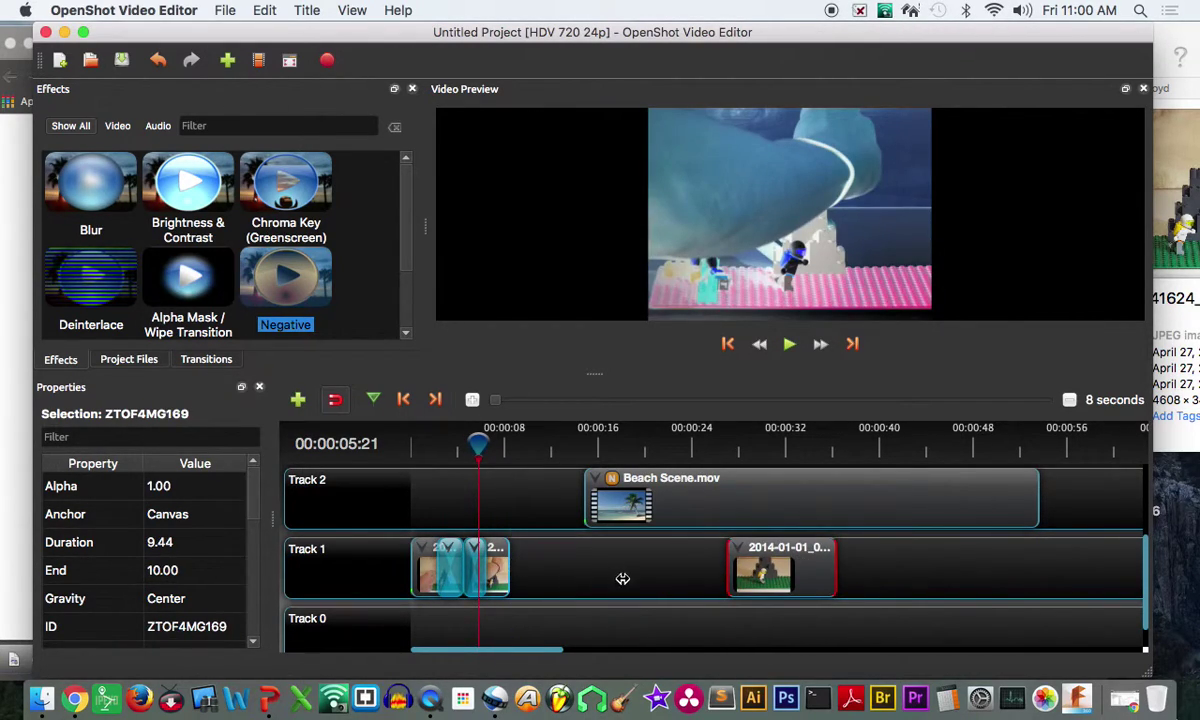
left_click_drag(624, 578, 718, 565)
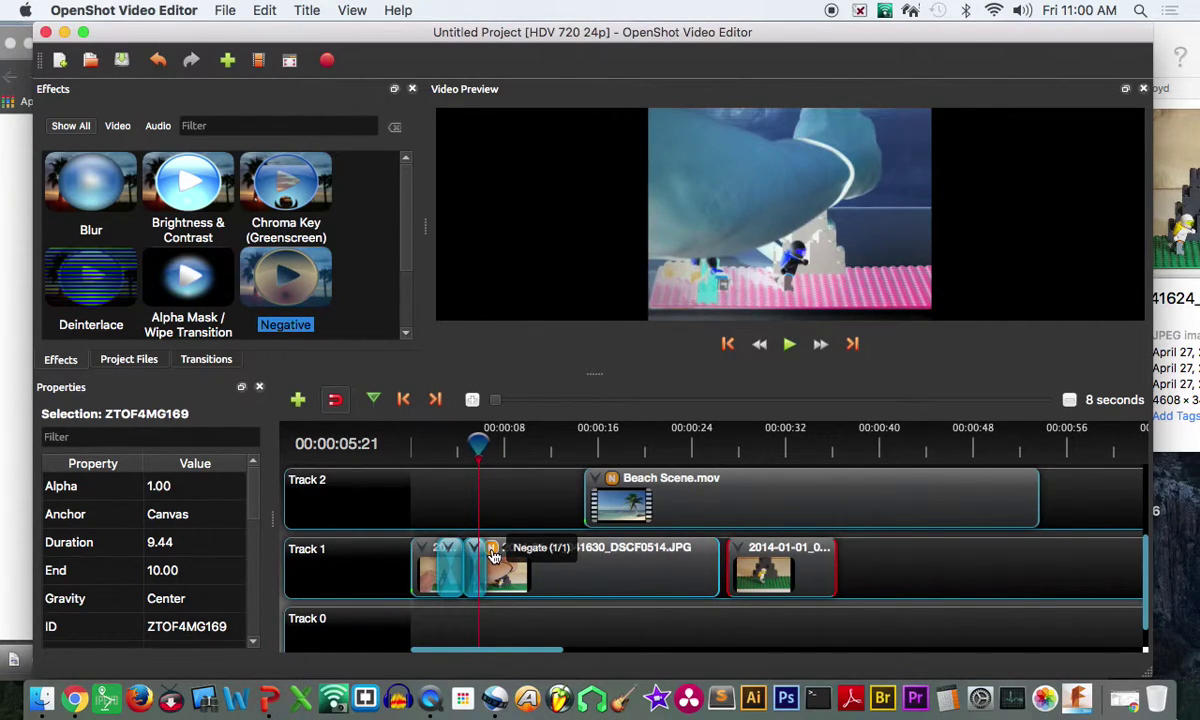
- Look through Beach Scene.mov's clip actions menu without choosing anything
right_click(715, 492)
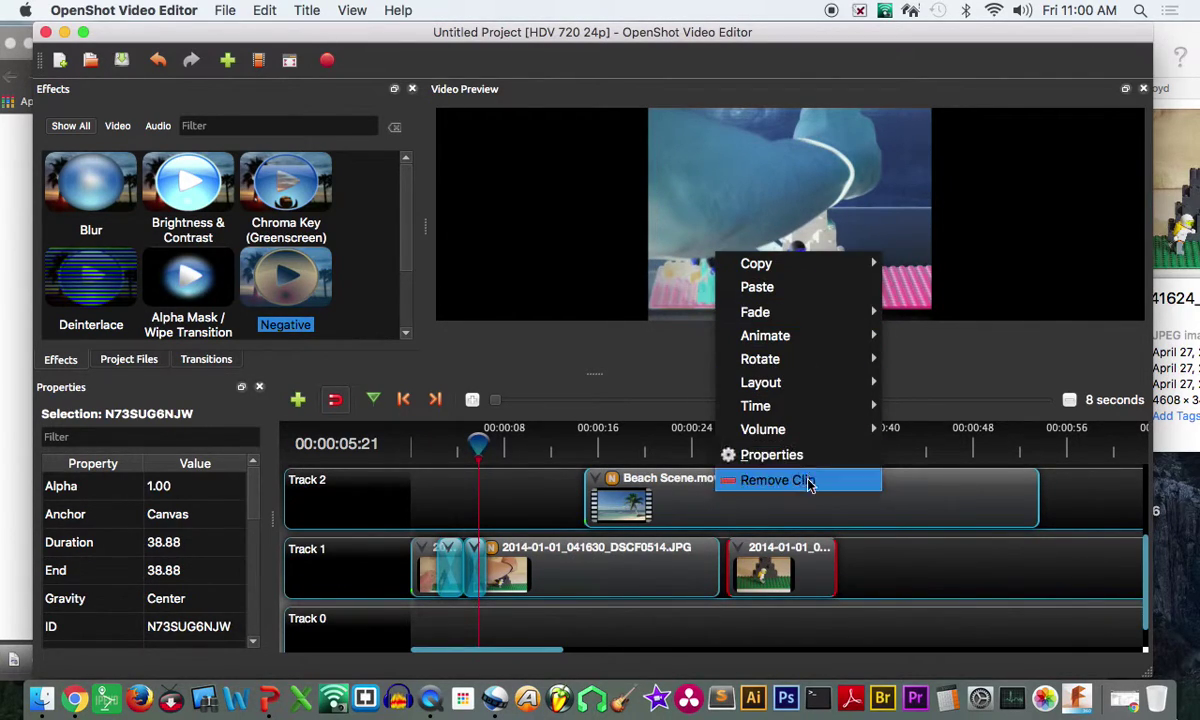
mouse_move(815, 389)
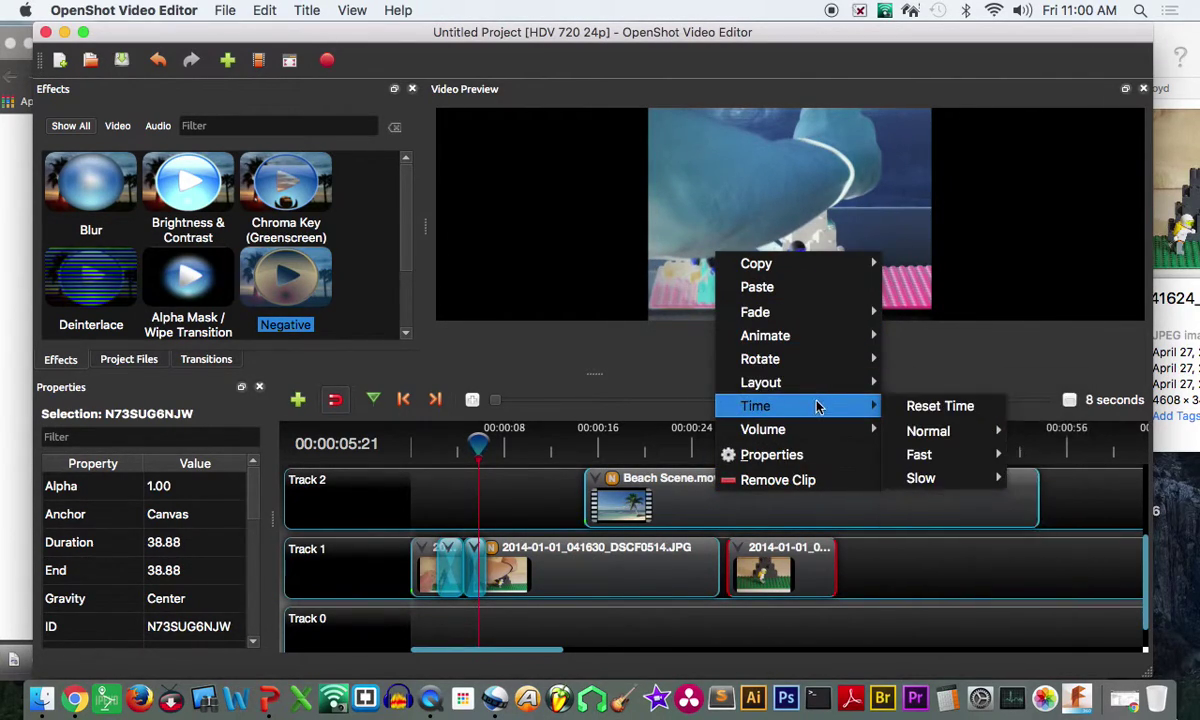
mouse_move(820, 318)
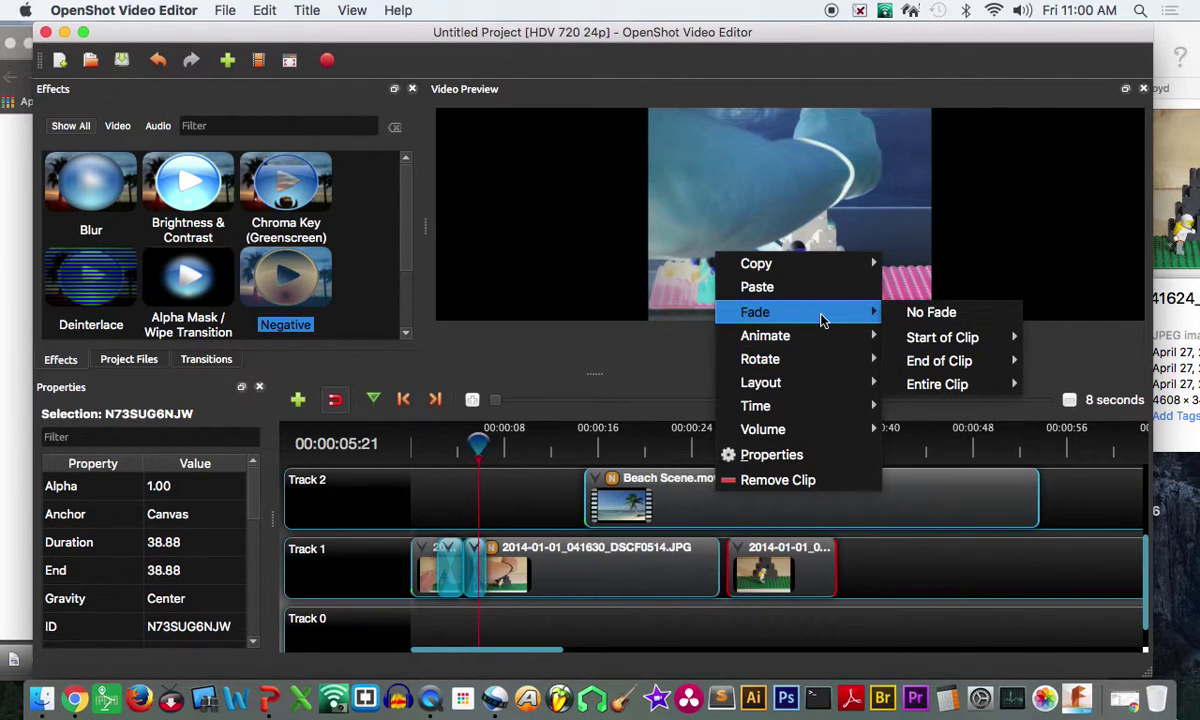
mouse_move(833, 275)
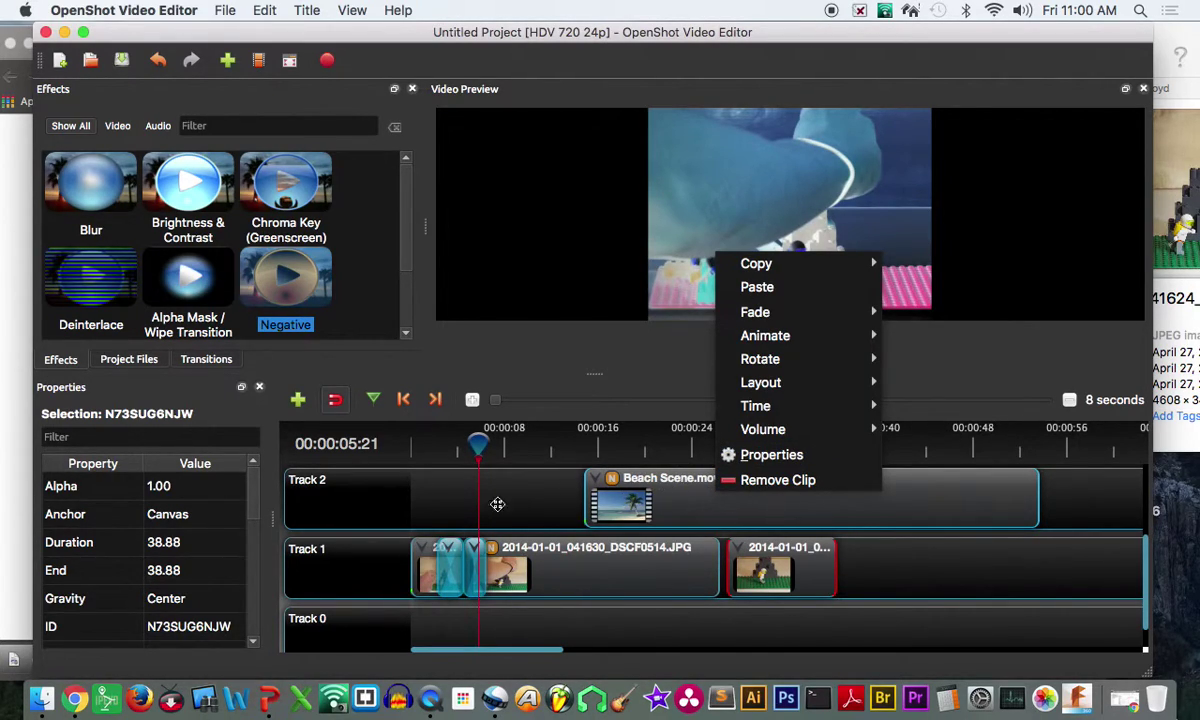
left_click(534, 494)
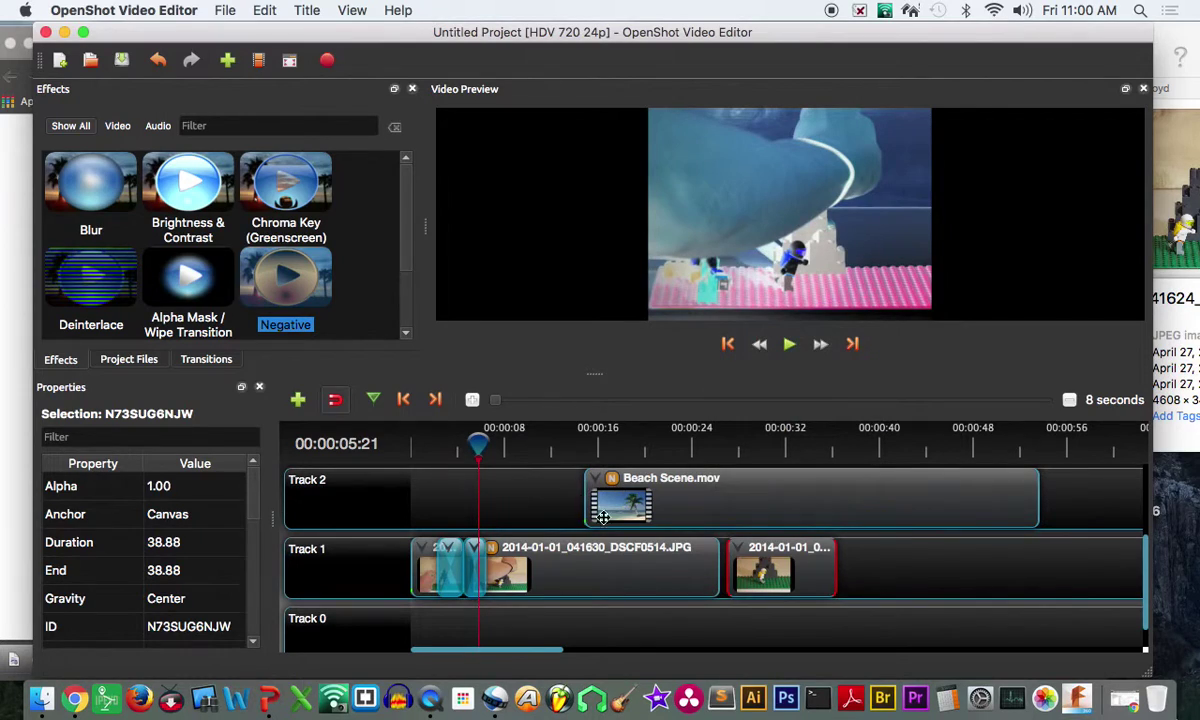
- Remove the Negate effect from the Track 1 photo and Beach Scene.mov, then shorten the photo clip again
left_click(494, 556)
right_click(494, 556)
left_click(530, 563)
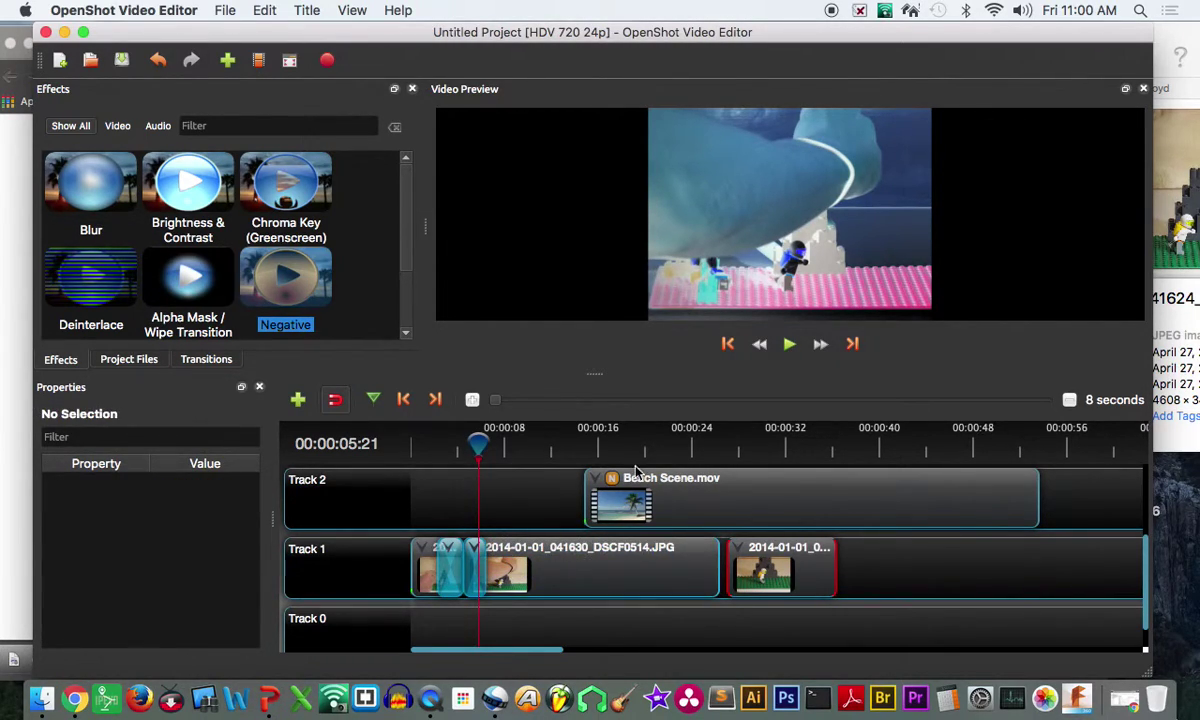
right_click(613, 483)
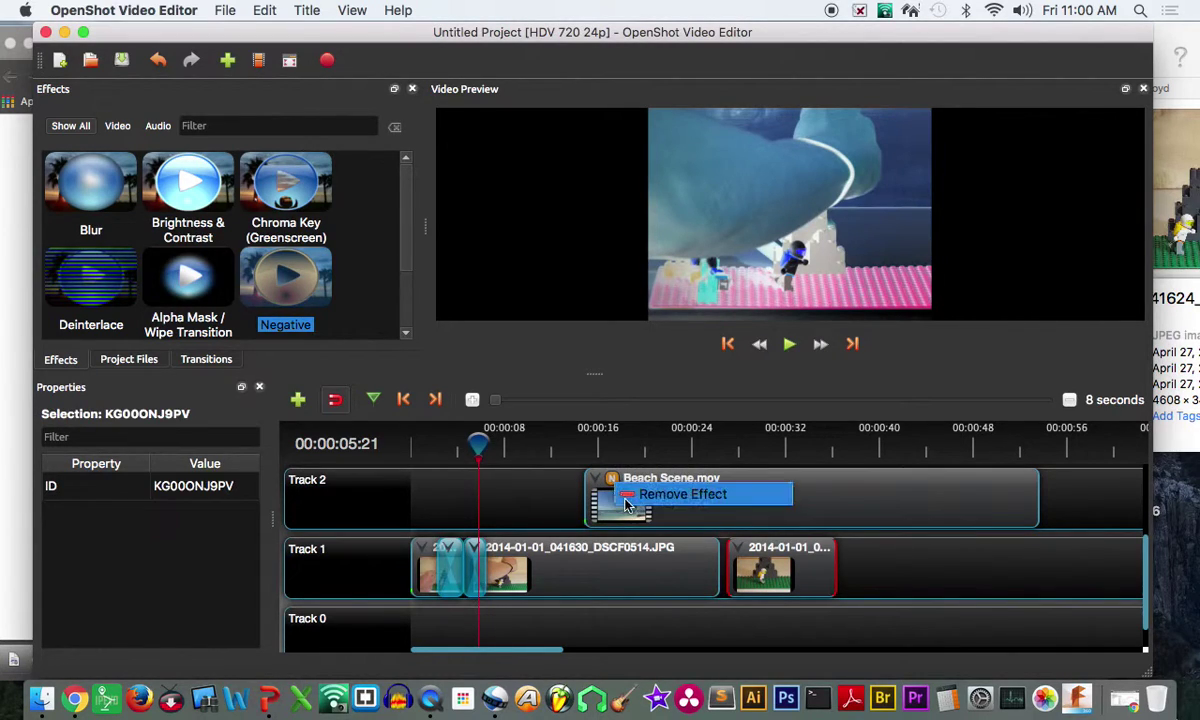
left_click(636, 496)
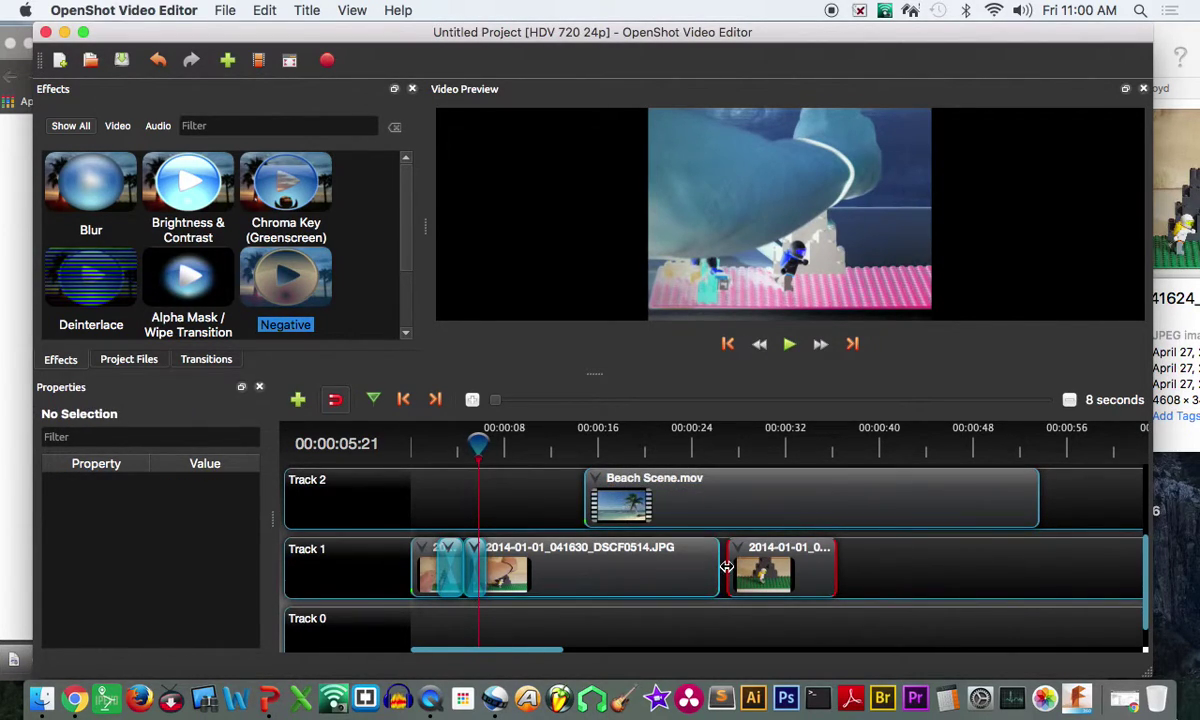
left_click_drag(589, 571, 514, 577)
- Snap the last Track 1 clip after the first, nudge Beach Scene.mov earlier, and widen the window
right_click(508, 562)
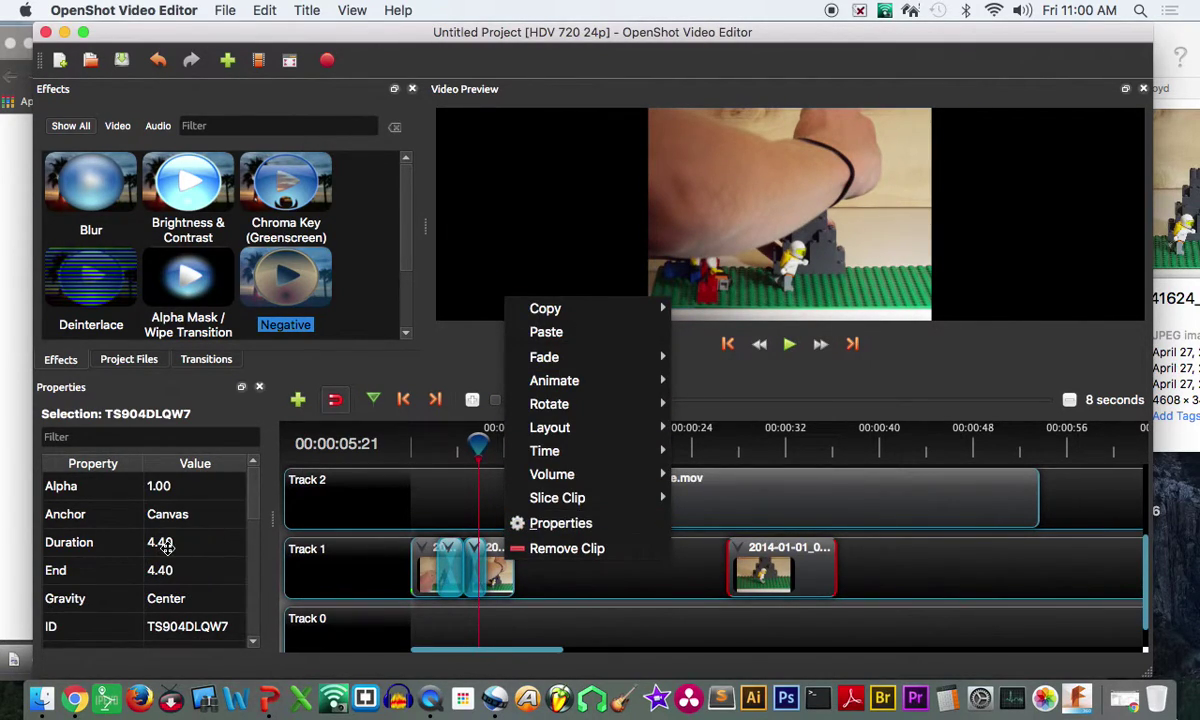
left_click(660, 600)
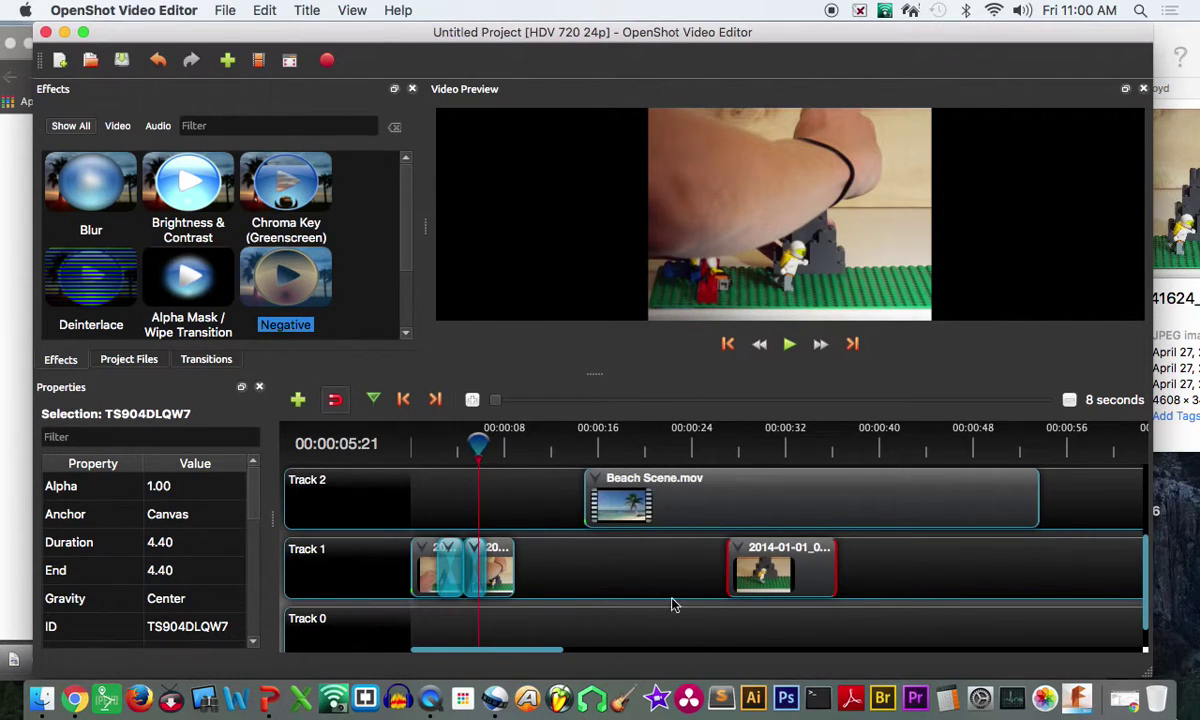
left_click_drag(778, 561, 567, 561)
mouse_move(753, 498)
left_mouse_down()
mouse_move(729, 501)
mouse_move(741, 495)
left_mouse_up()
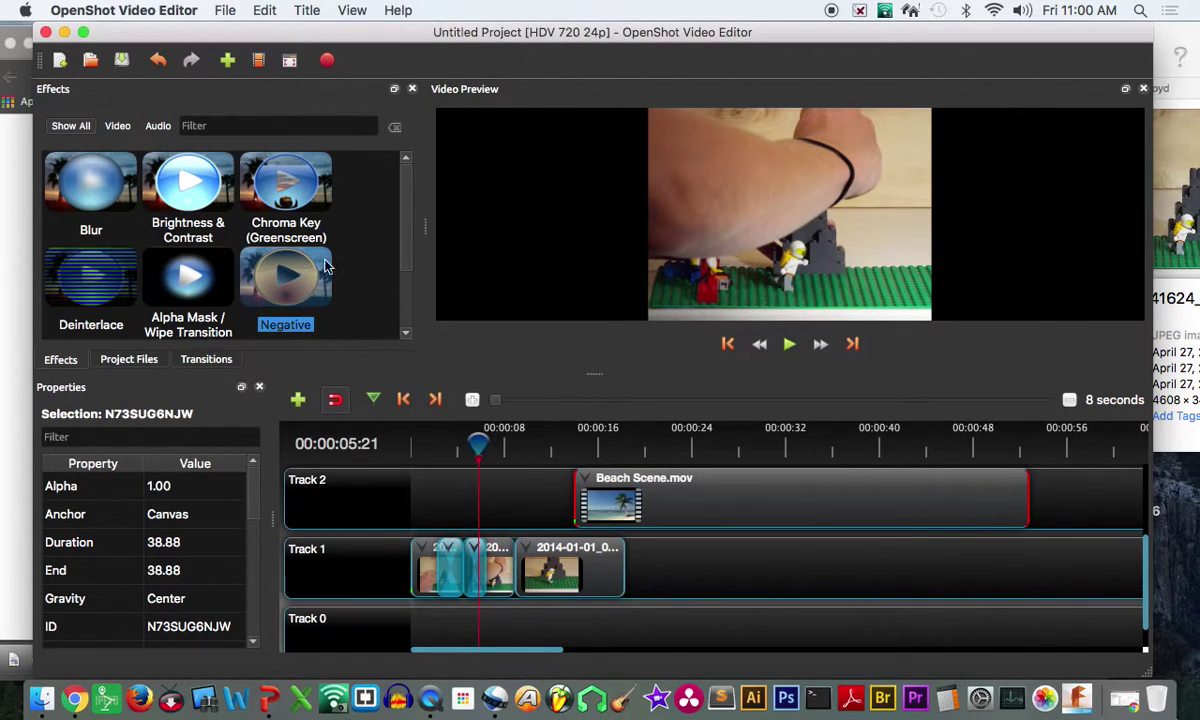
mouse_move(404, 200)
left_mouse_down()
mouse_move(407, 316)
mouse_move(407, 187)
left_mouse_up()
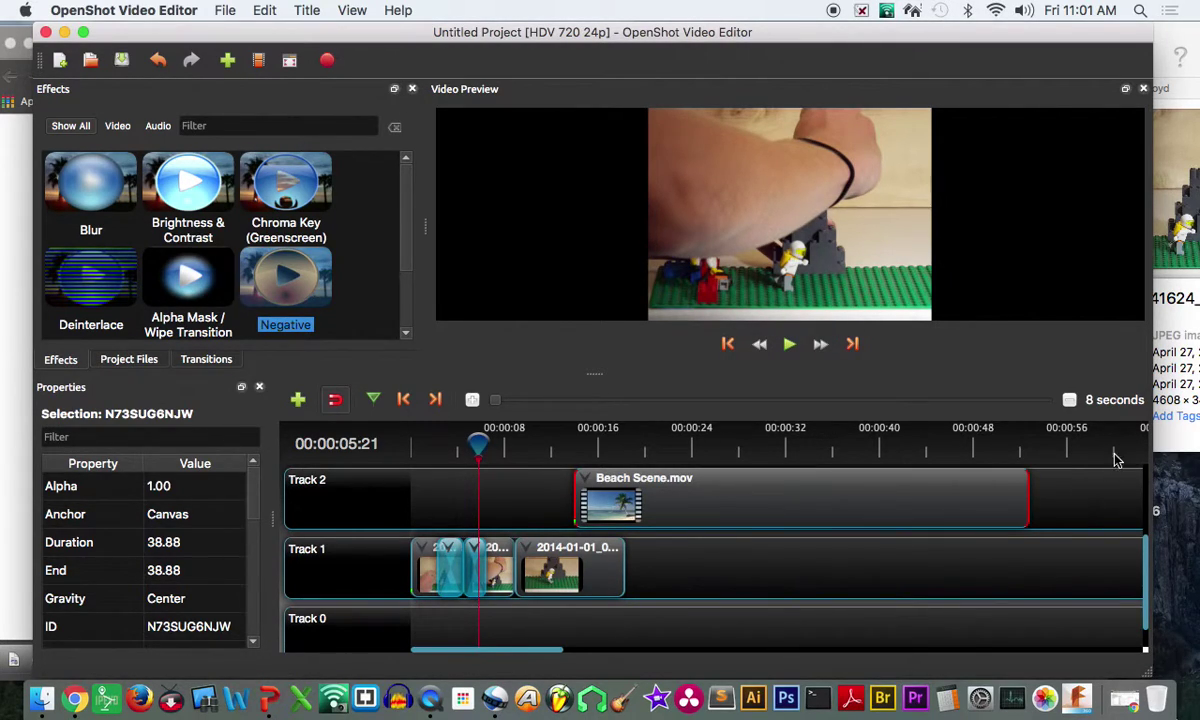
left_click_drag(1152, 199, 1196, 205)
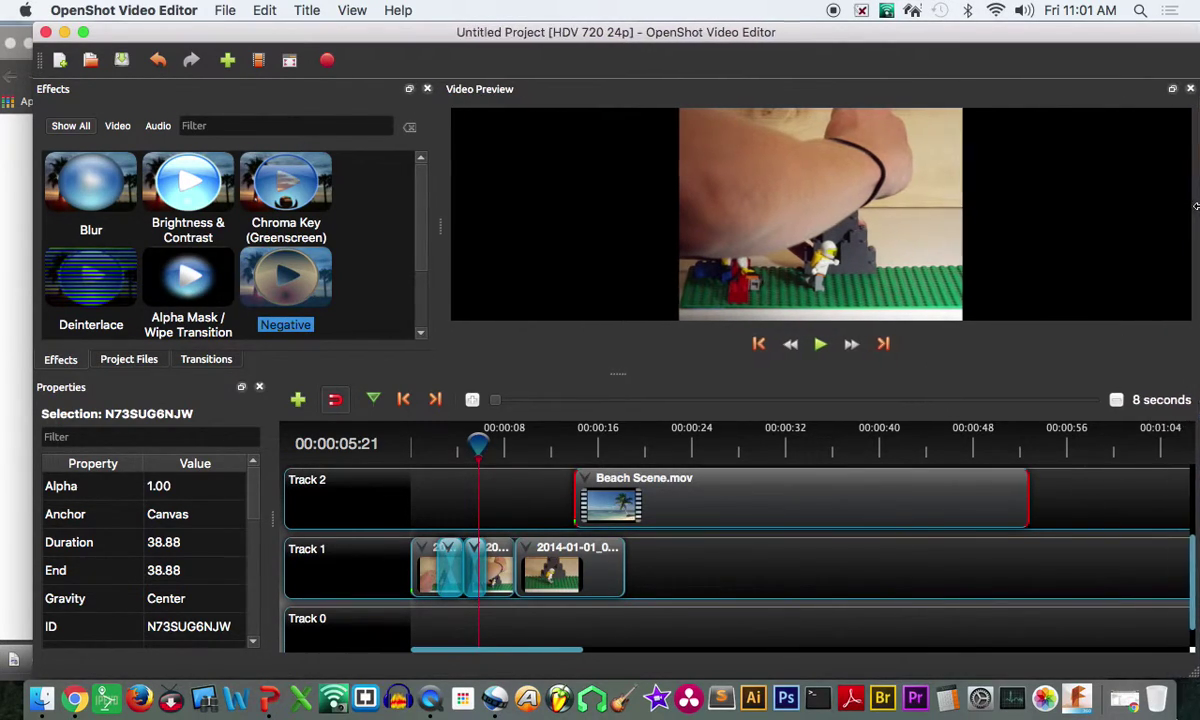
- Float the Effects panel as its own window, move it aside, then close it
double_click(382, 86)
left_click_drag(217, 86, 657, 62)
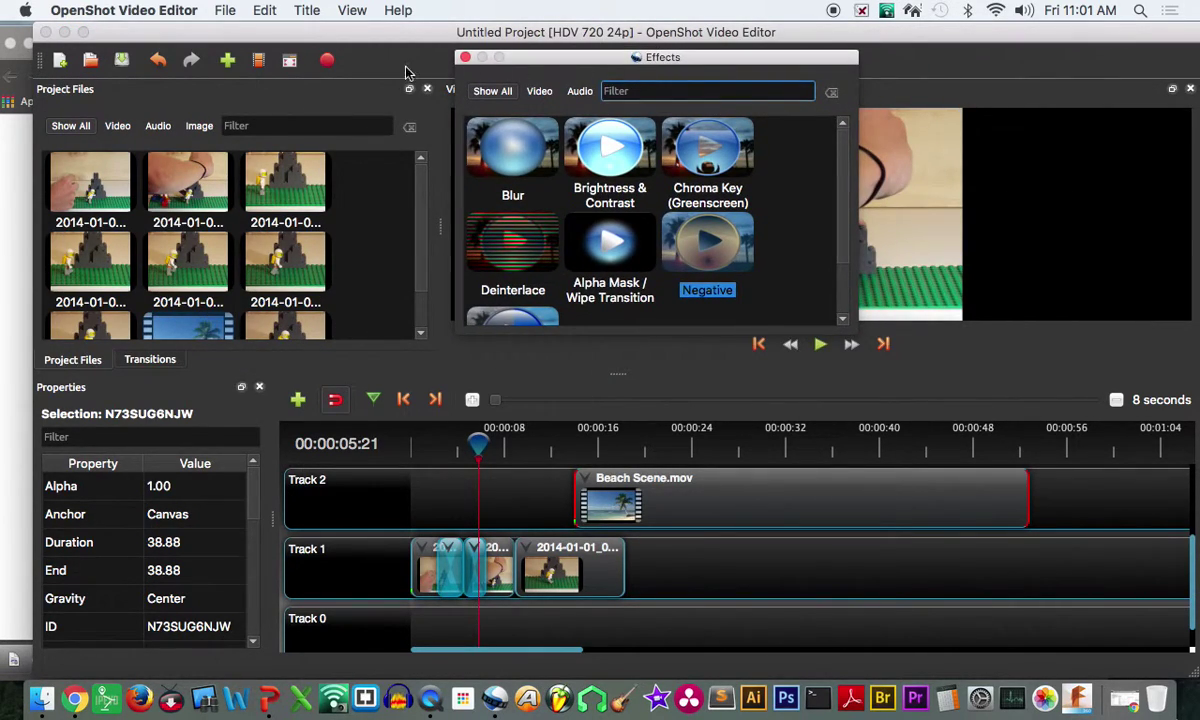
left_click(465, 58)
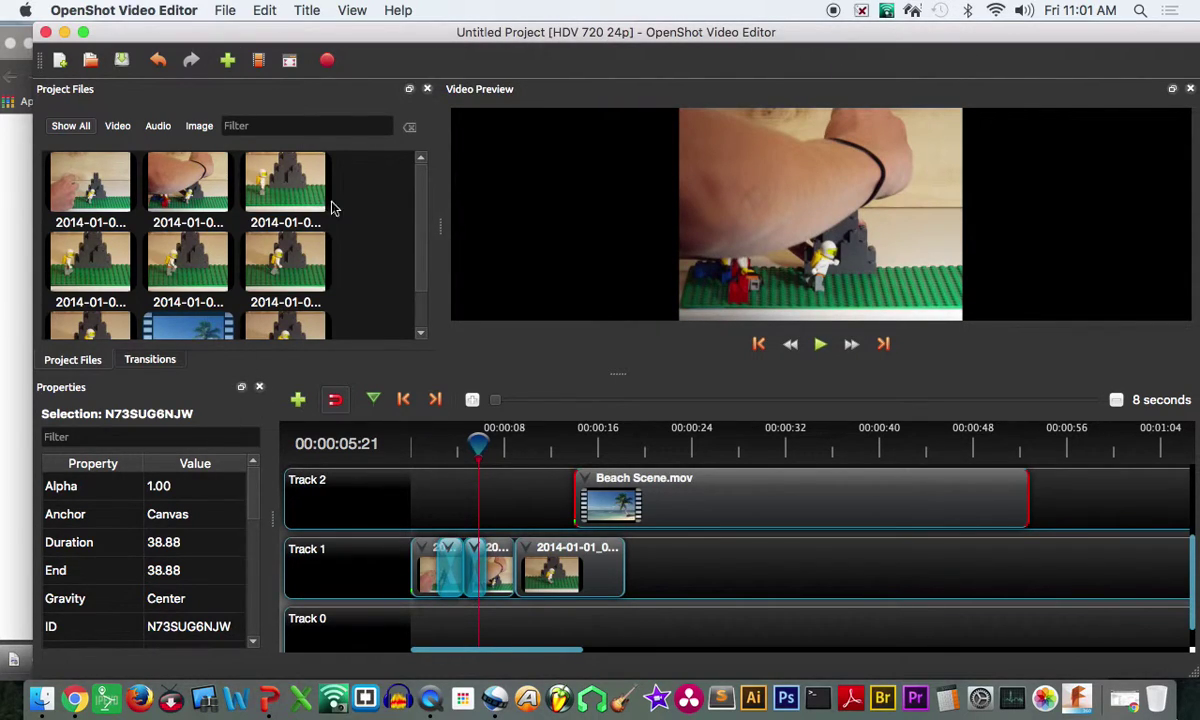
- Restore all panels with View > Views > Show All and drag Effects to the upper left
left_click(351, 12)
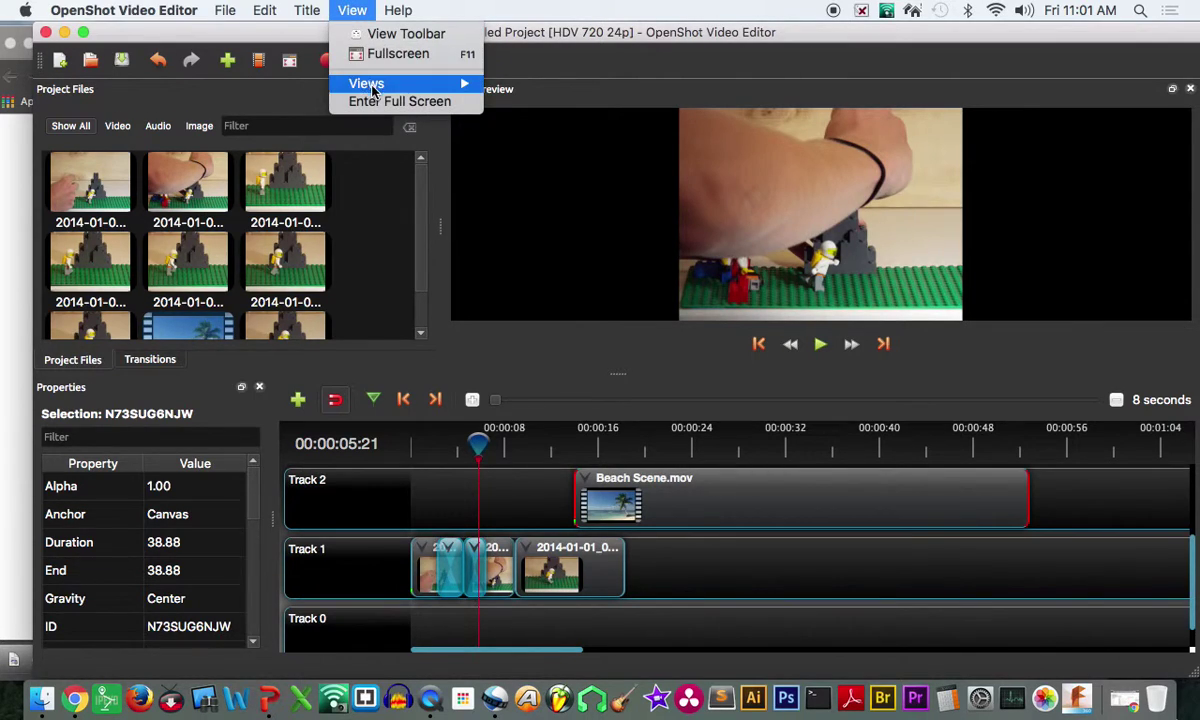
mouse_move(371, 89)
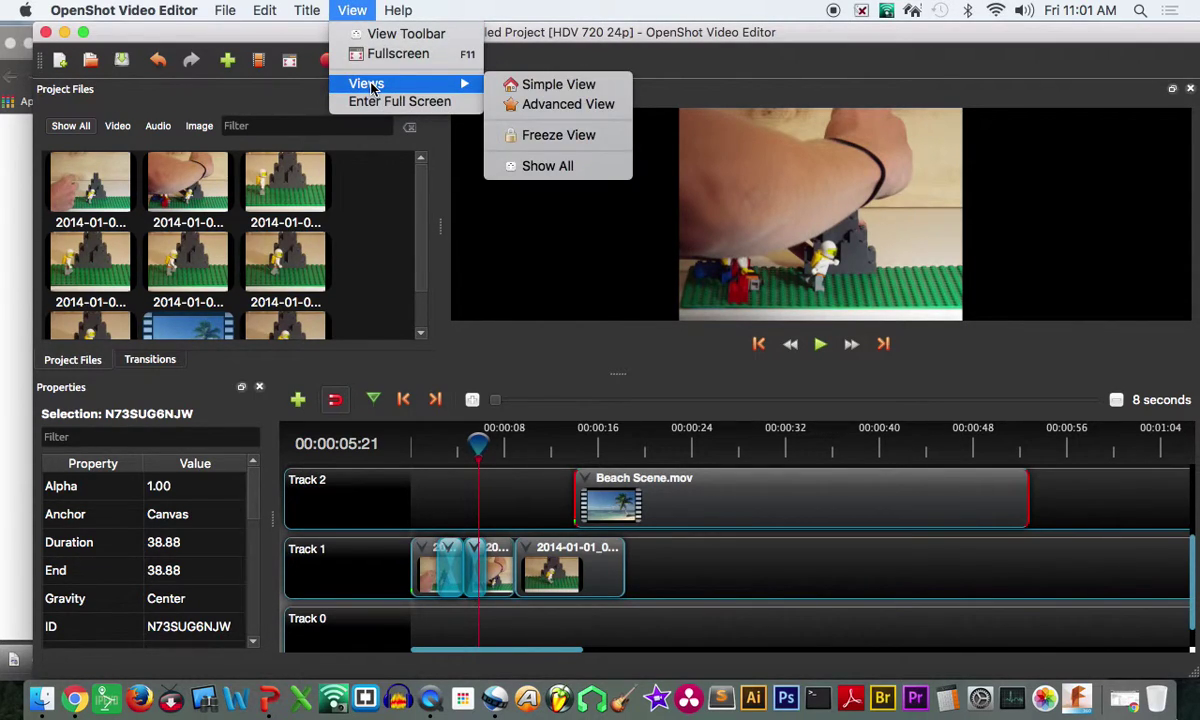
left_click(533, 176)
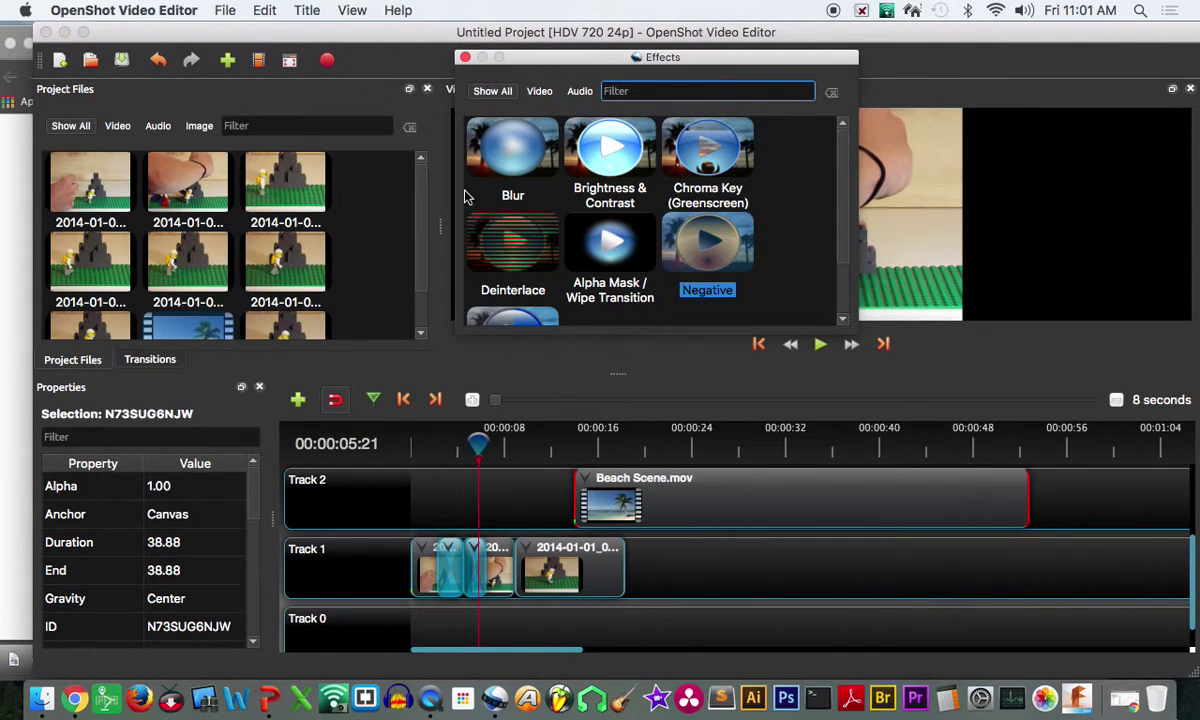
left_click_drag(565, 67, 200, 130)
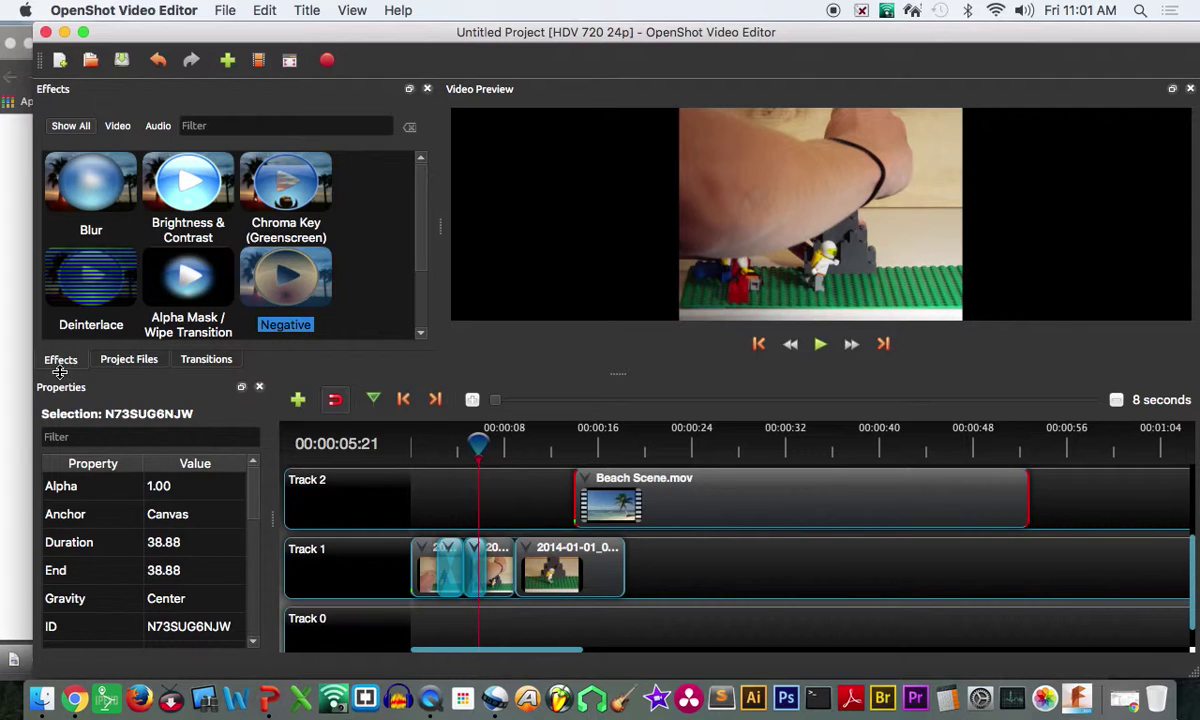
- Flip through the Transitions, Effects and Project Files tabs in the left pane
left_click(200, 358)
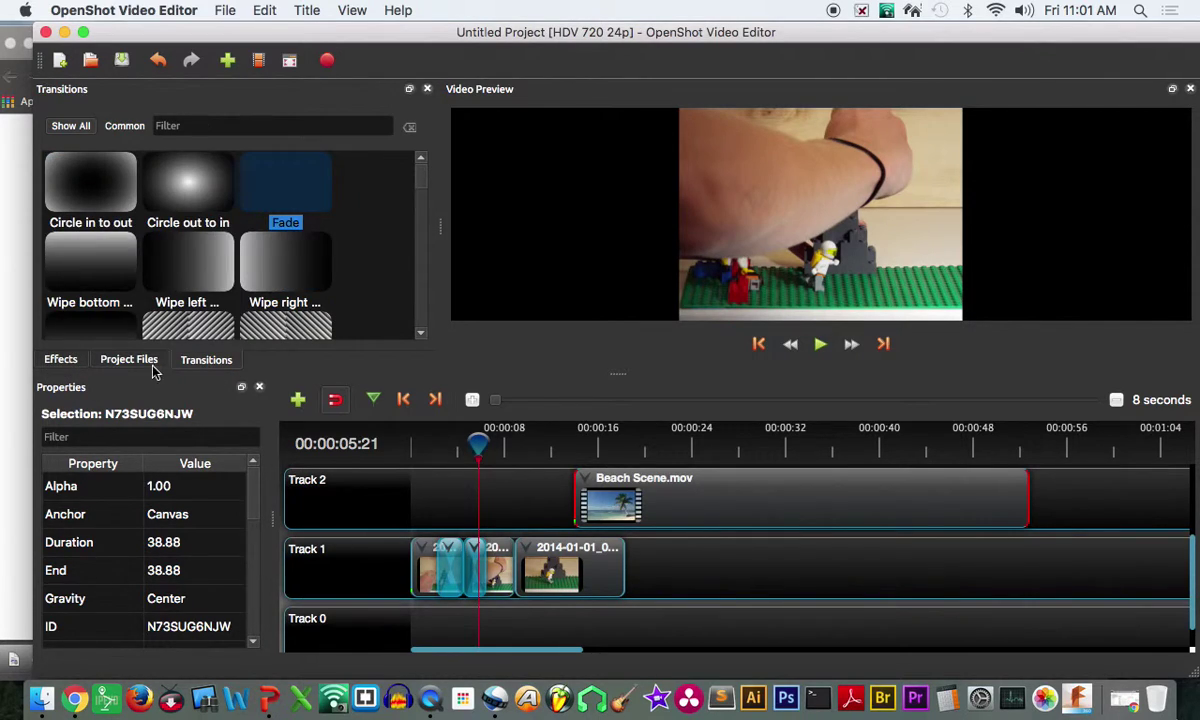
left_click(61, 360)
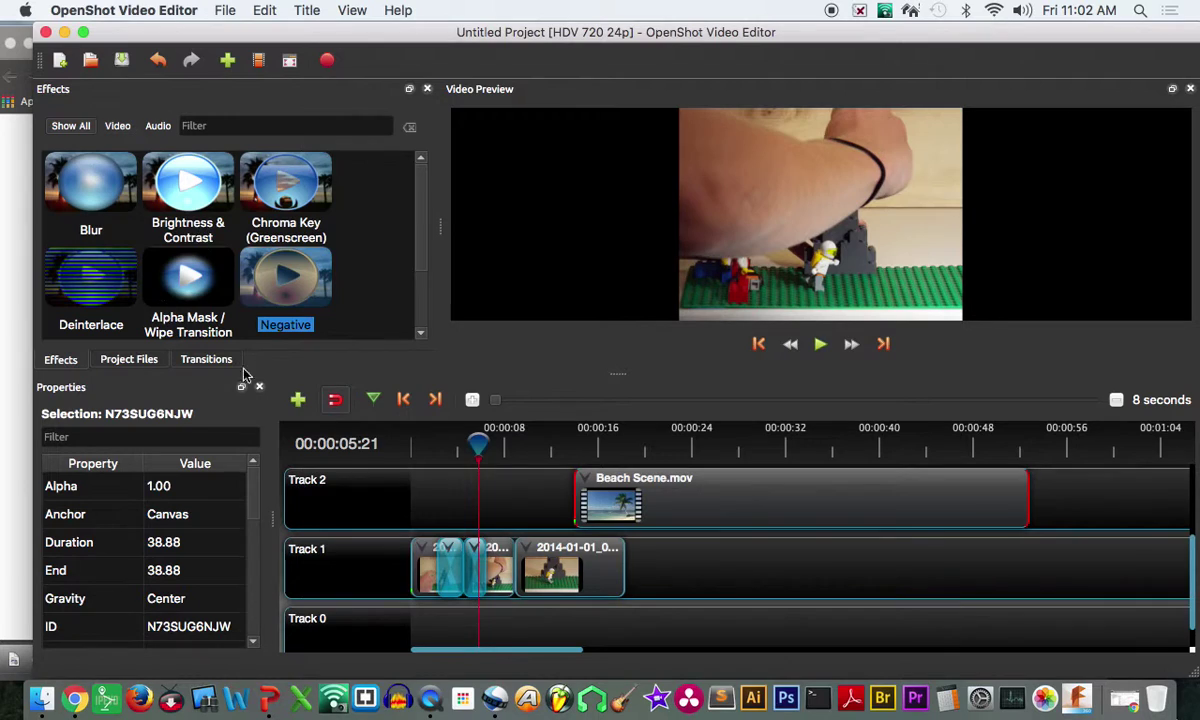
left_click(126, 360)
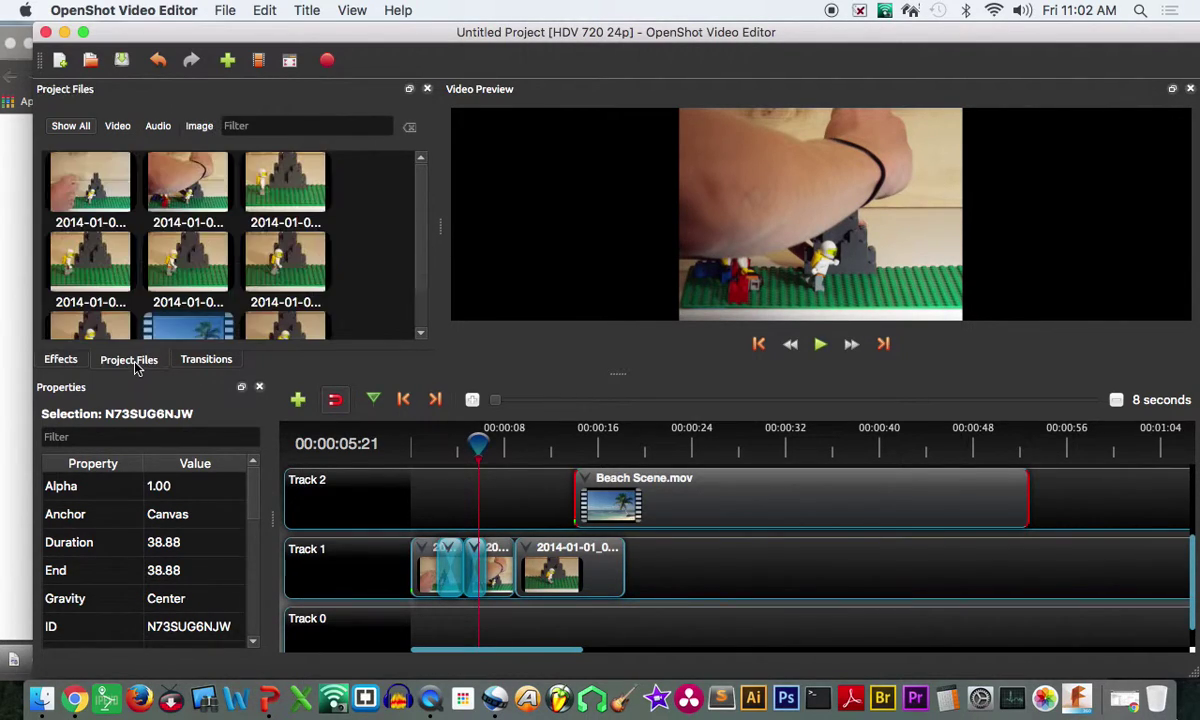
- Close the Project Files panel, then bring it back with View > Views > Show All
left_click(427, 90)
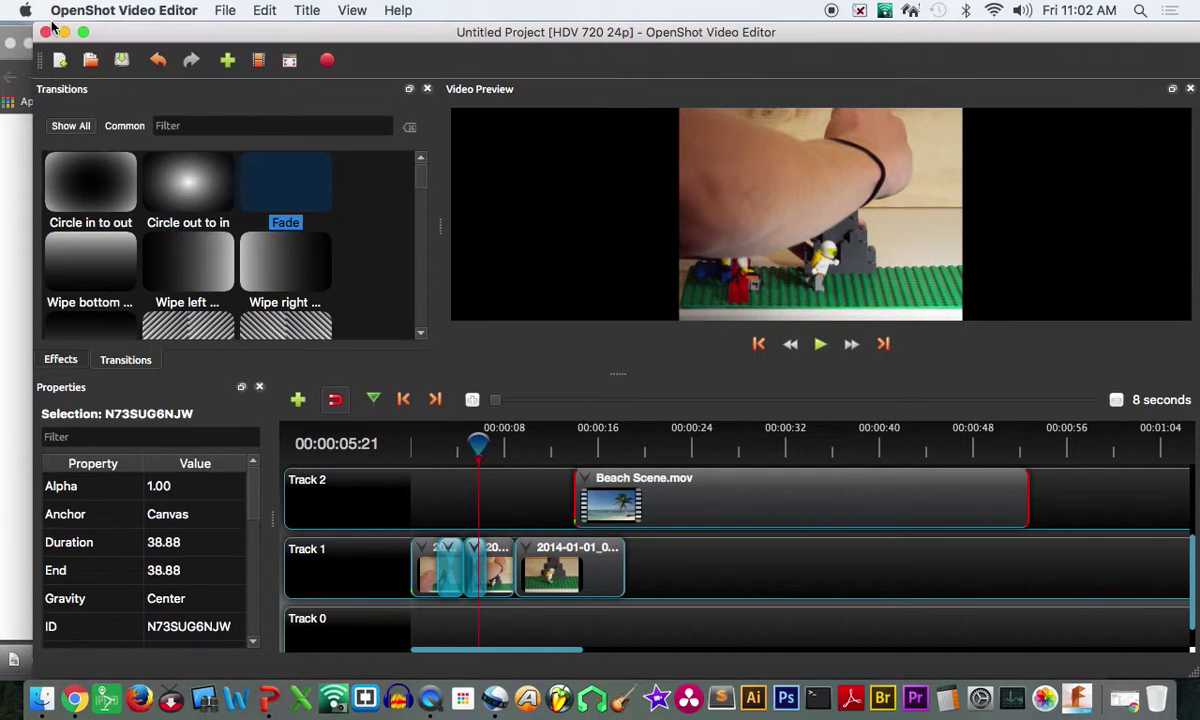
left_click(352, 10)
mouse_move(450, 84)
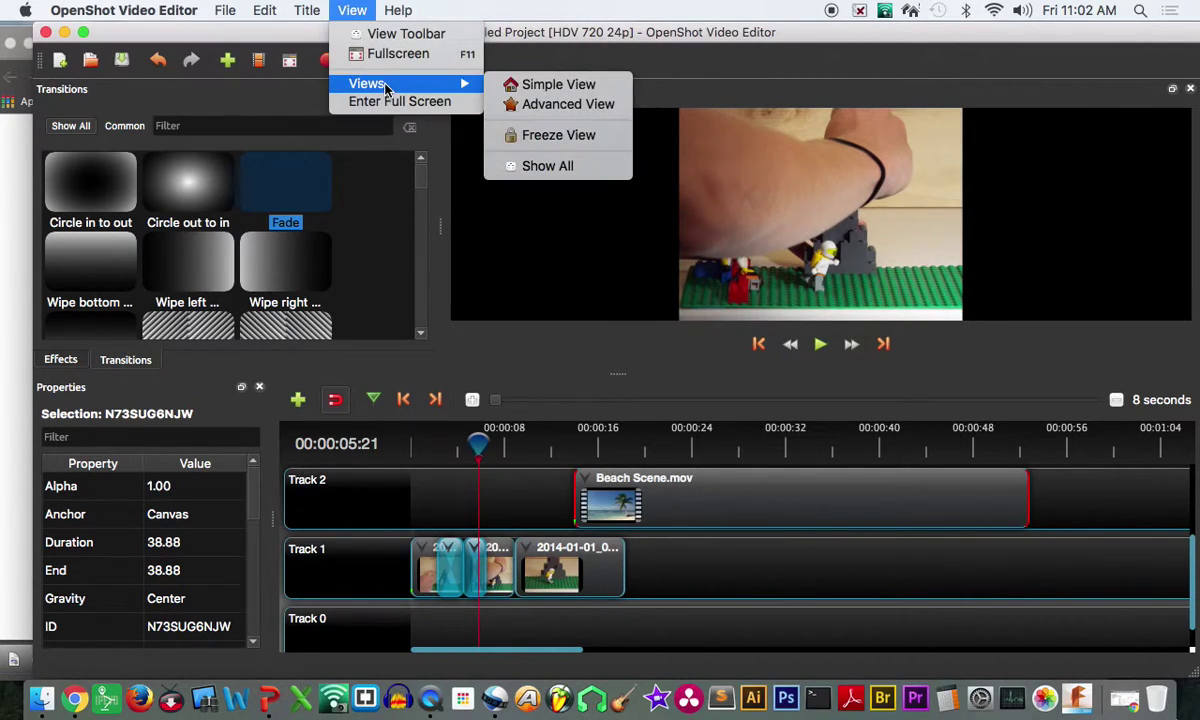
left_click(563, 165)
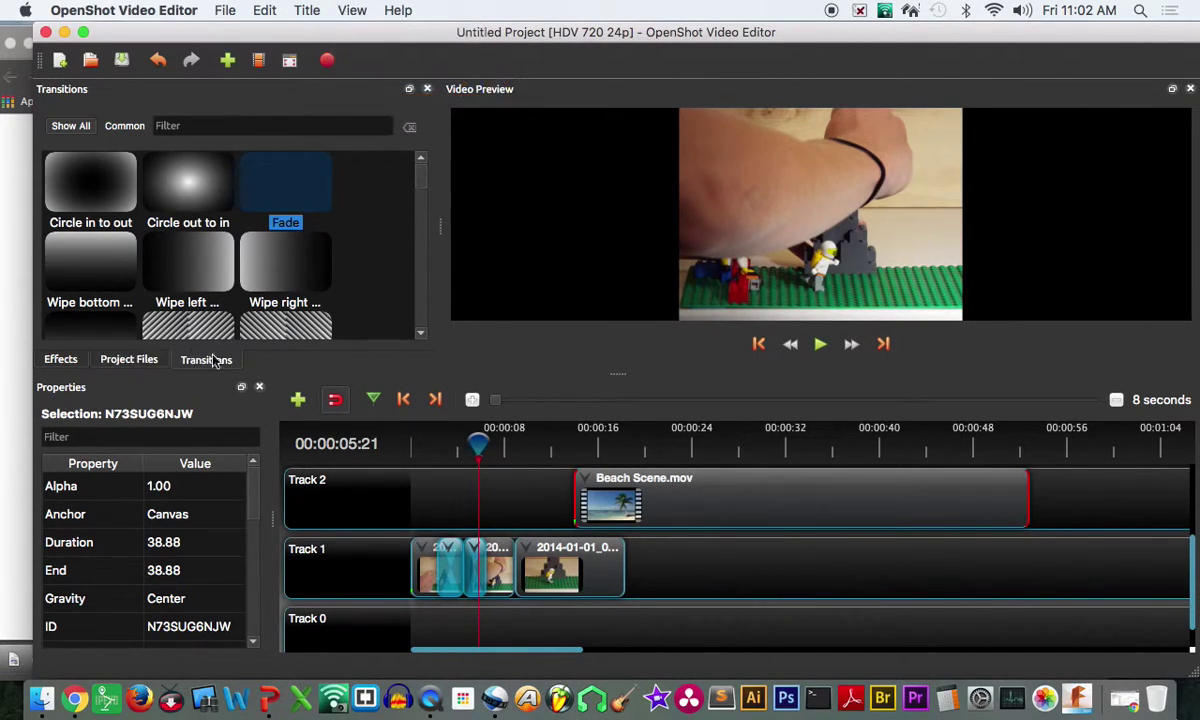
- Switch to Project Files and choose Title > Title to open the Title Editor
left_click(130, 356)
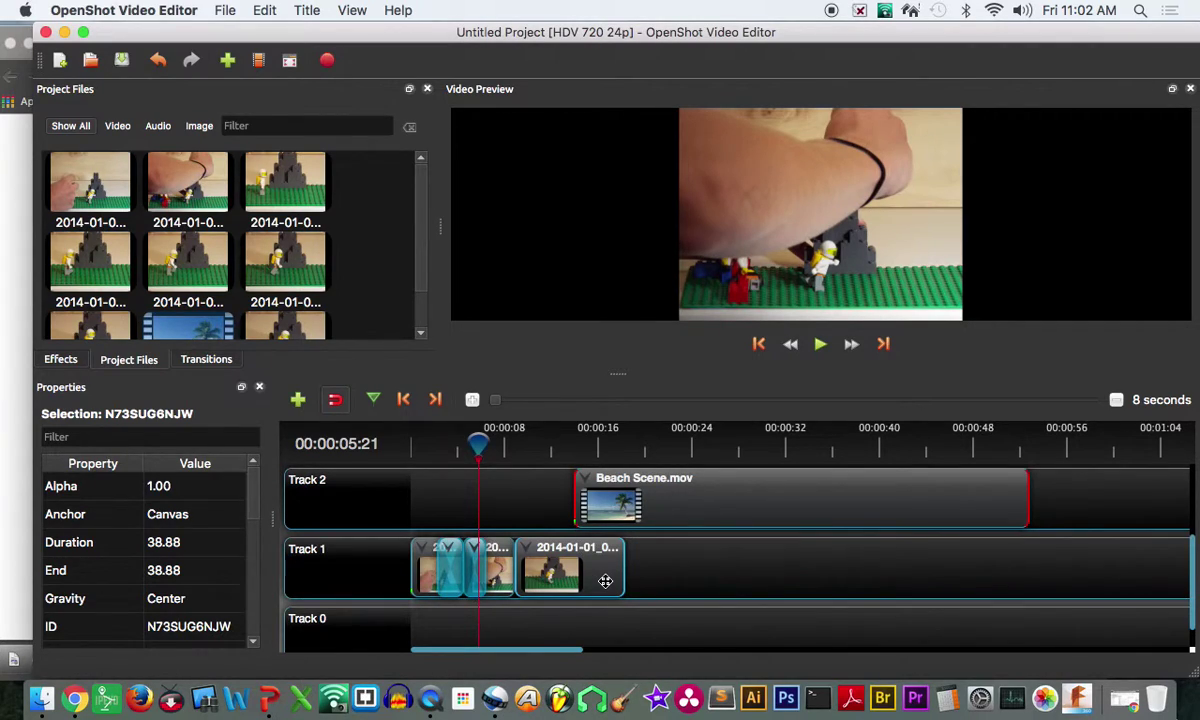
left_click(307, 12)
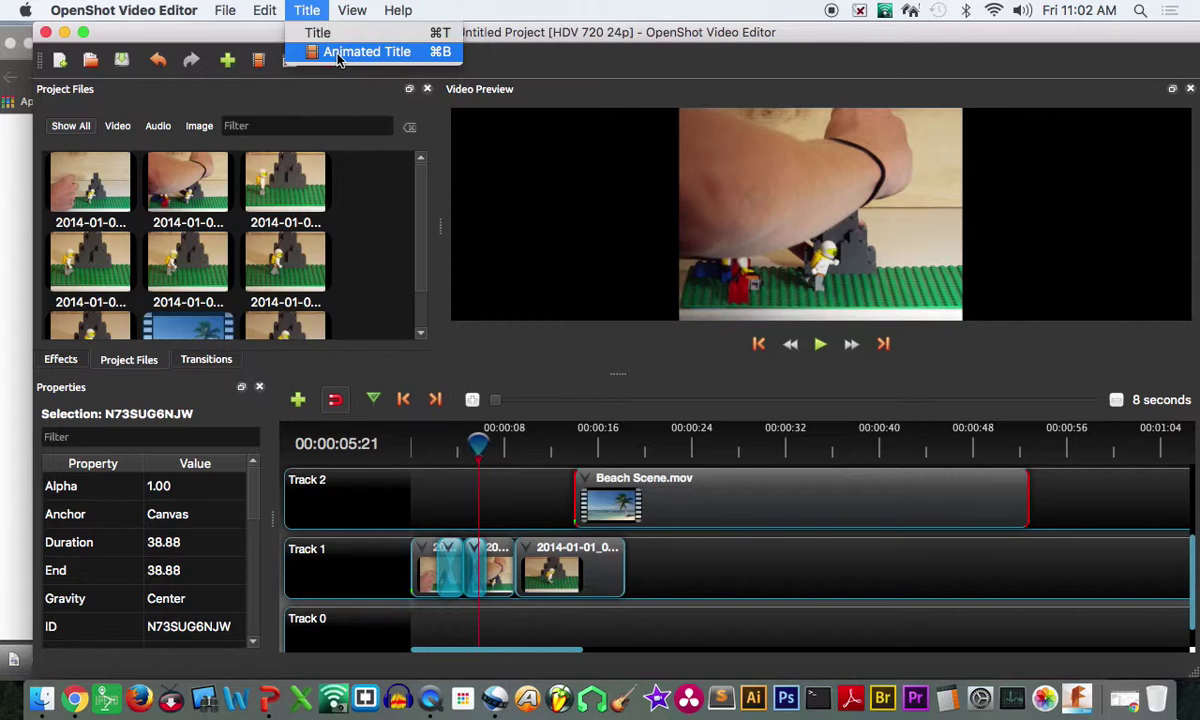
left_click(318, 33)
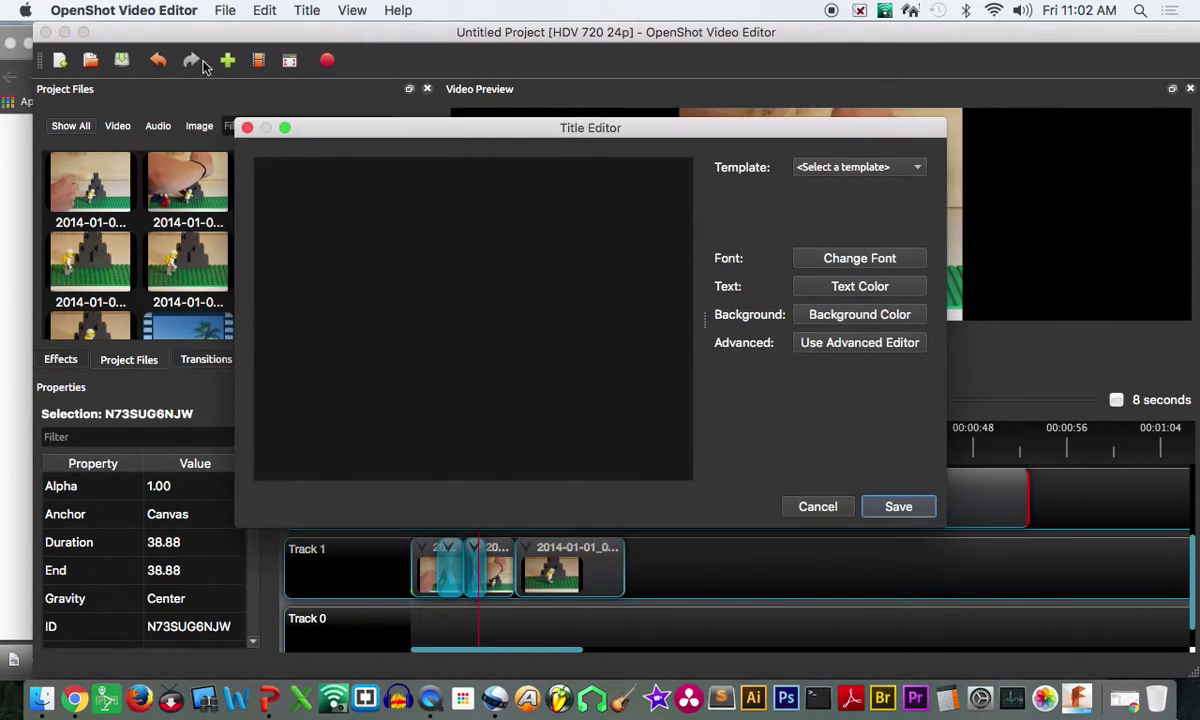
- Try the Footer 1, Footer 3 and Gold 1 templates, settling on Gold Bottom
left_click(800, 168)
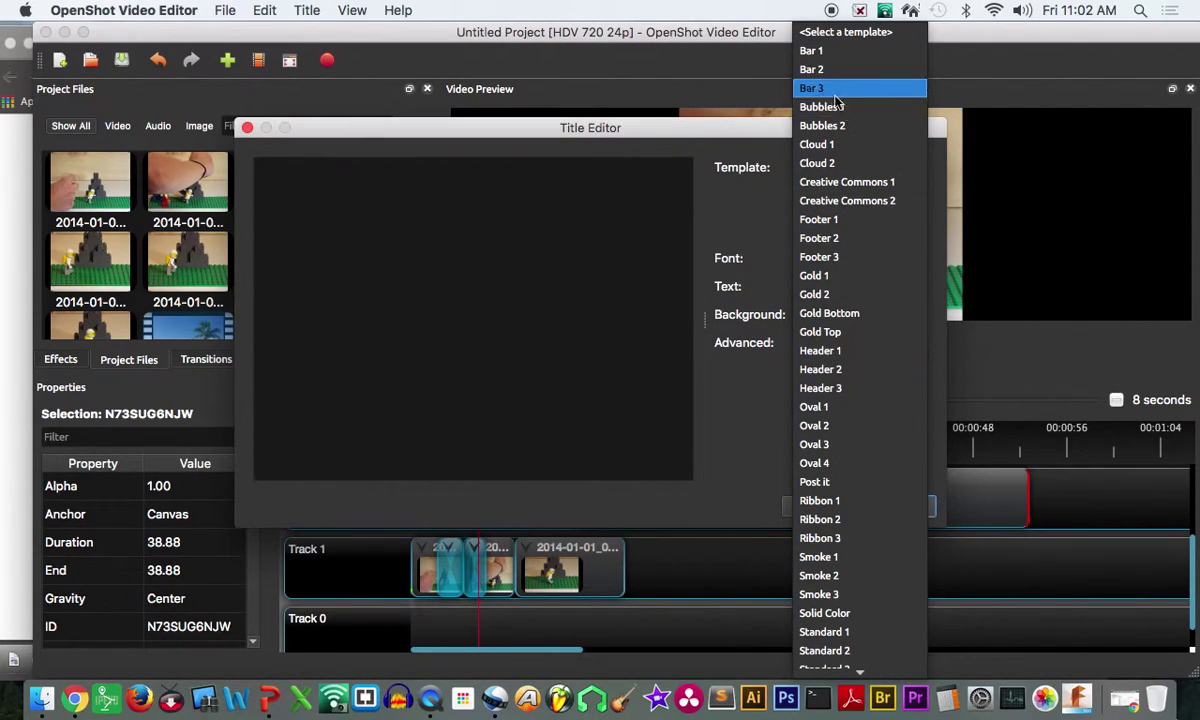
left_click(799, 221)
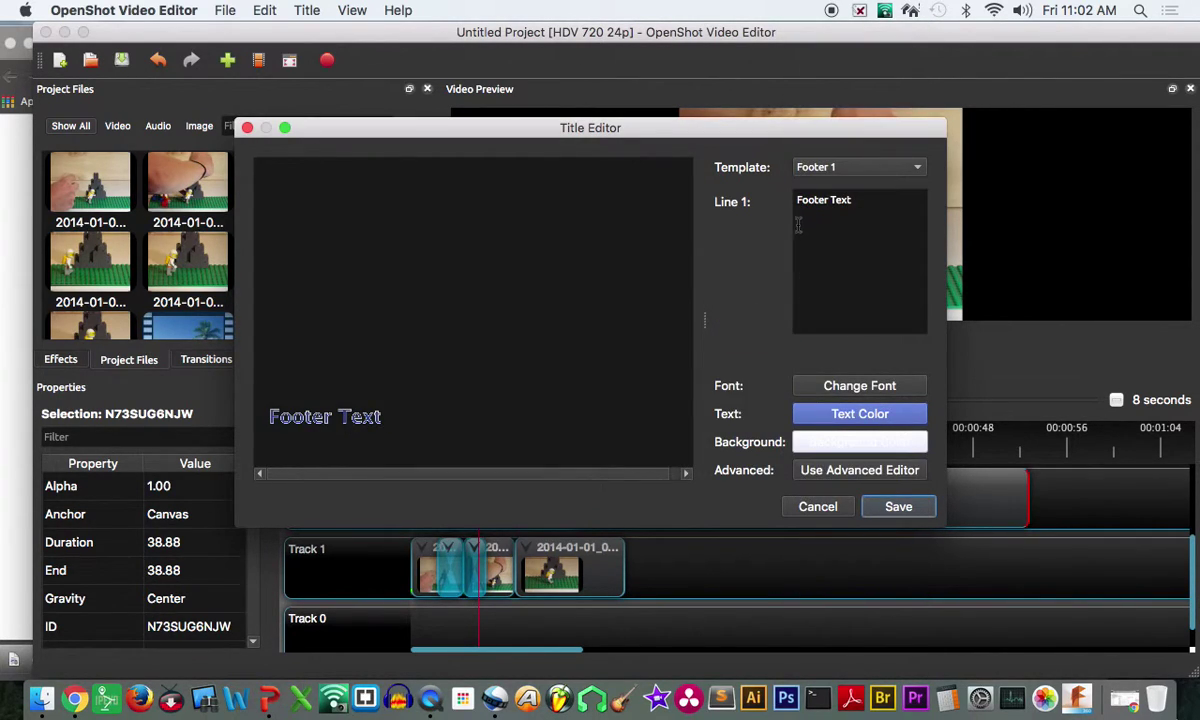
left_click(820, 168)
left_click(831, 229)
left_click(800, 166)
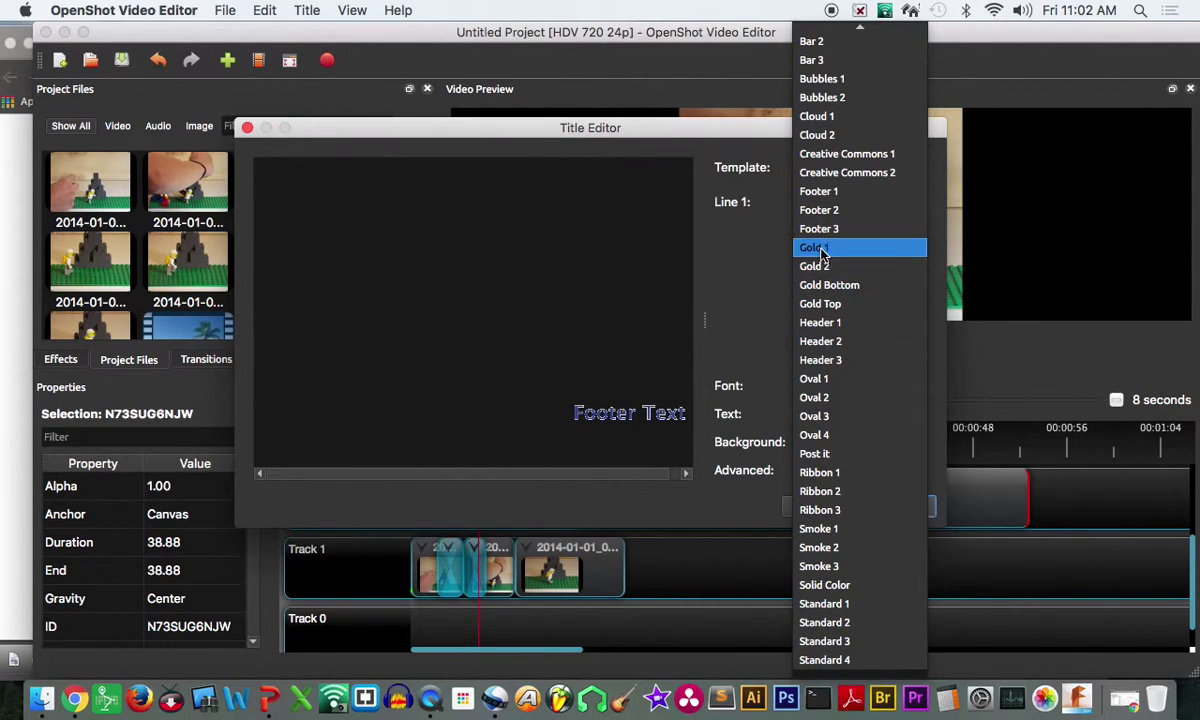
left_click(826, 247)
left_click(846, 170)
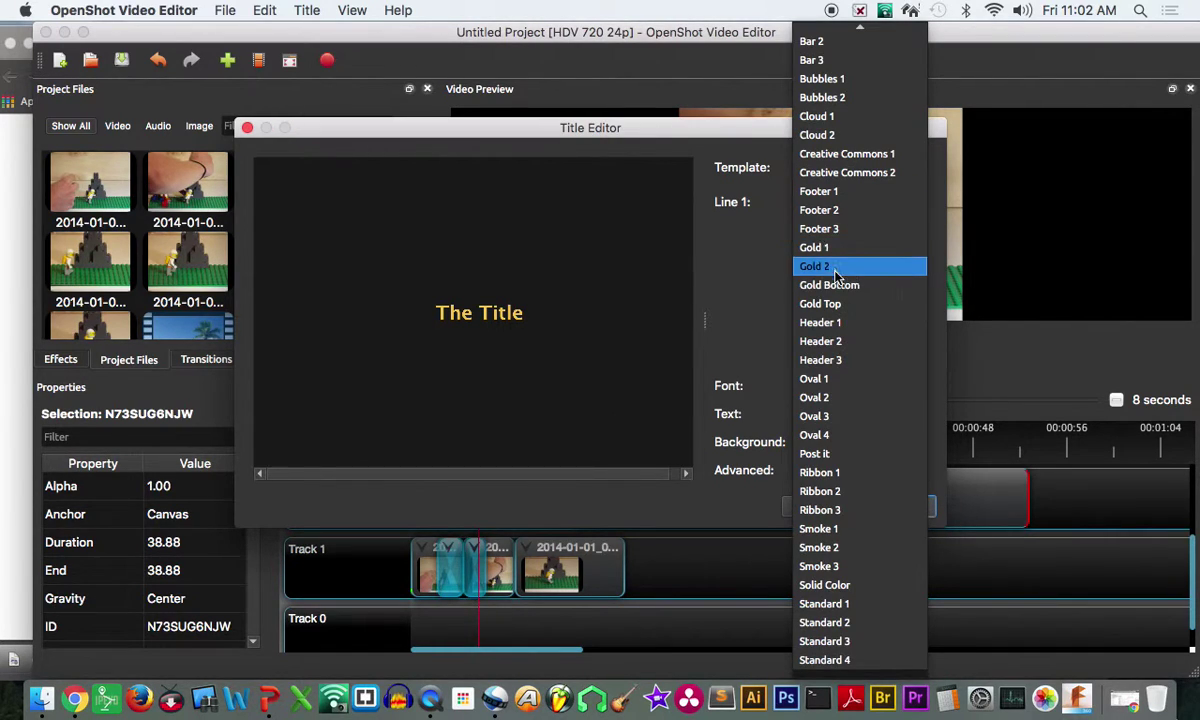
left_click(813, 287)
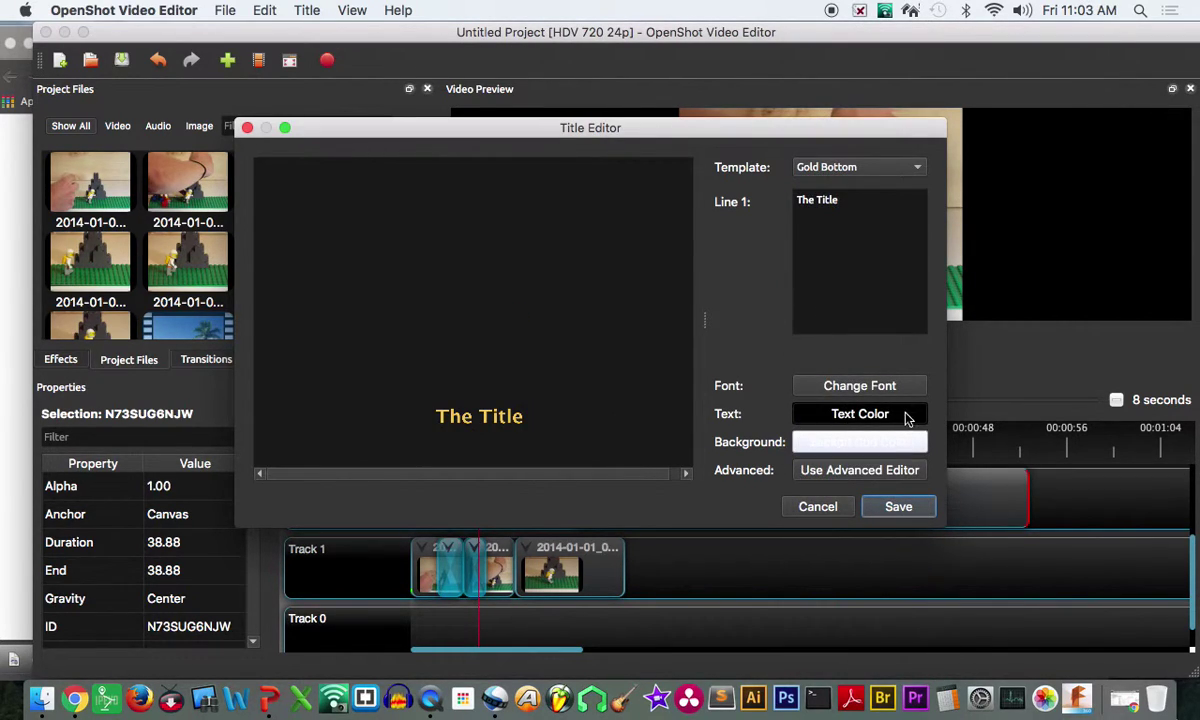
- Make the title text green in the Tekton Pro Bold Oblique font
left_click(845, 418)
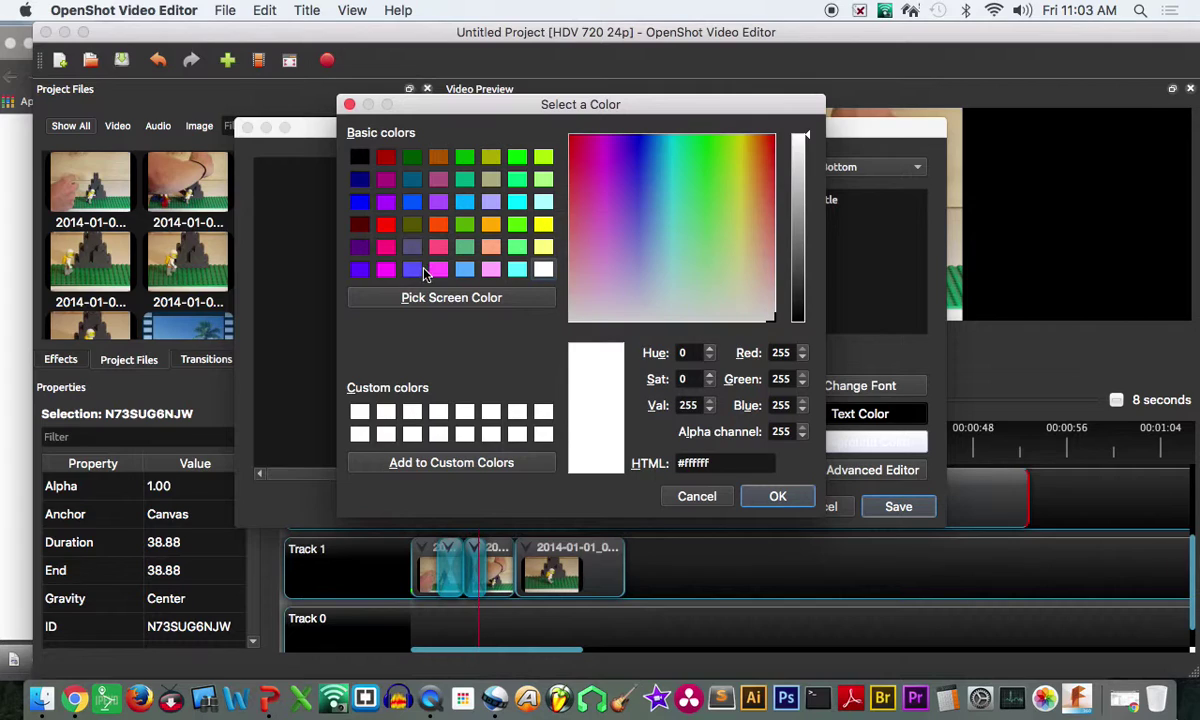
left_click(465, 157)
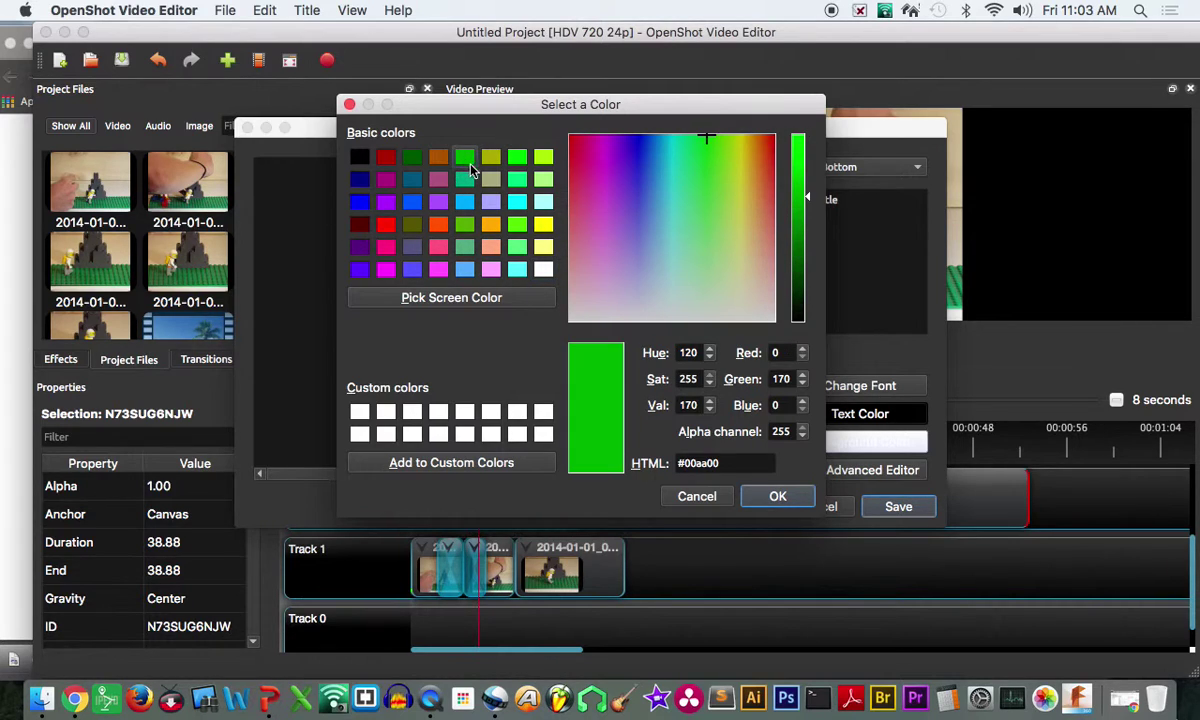
left_click(777, 495)
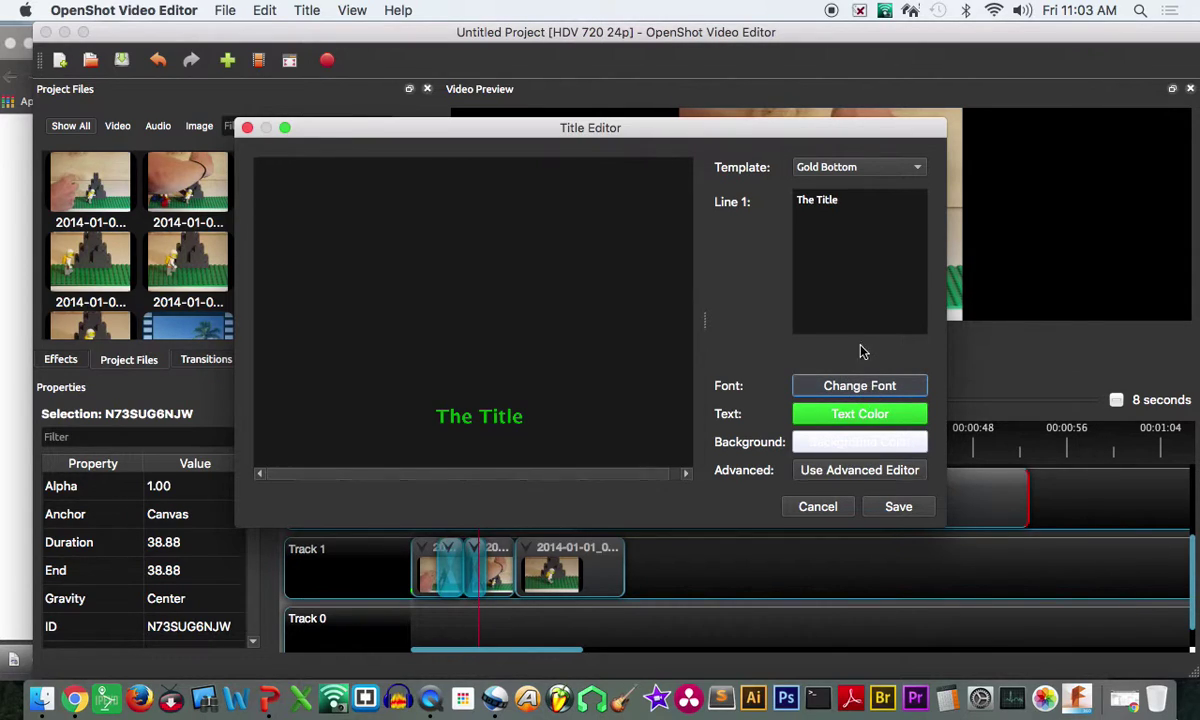
left_click(855, 385)
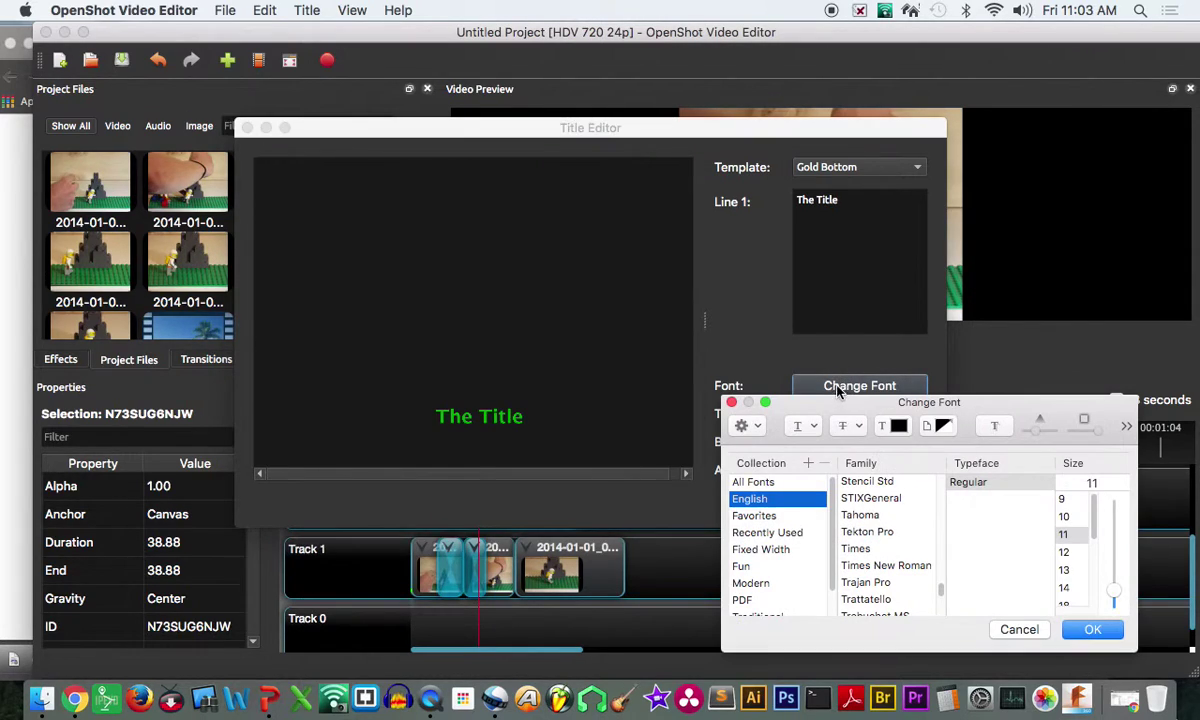
left_click(857, 535)
left_click(988, 498)
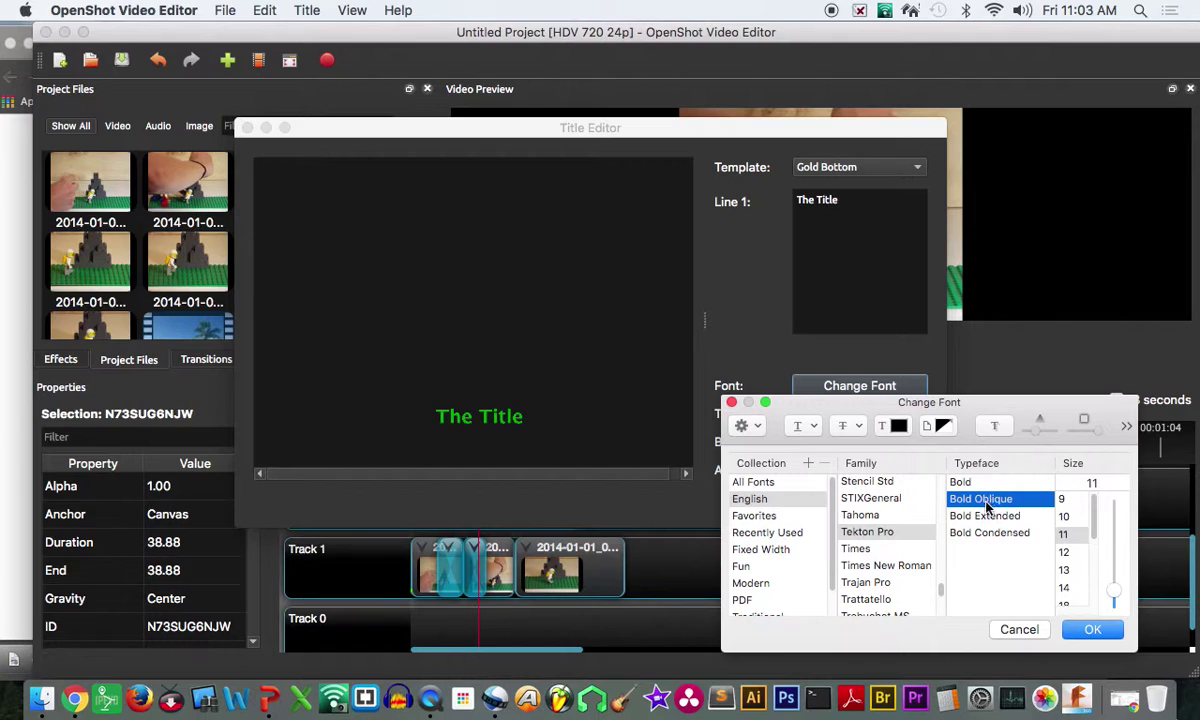
left_click(1092, 629)
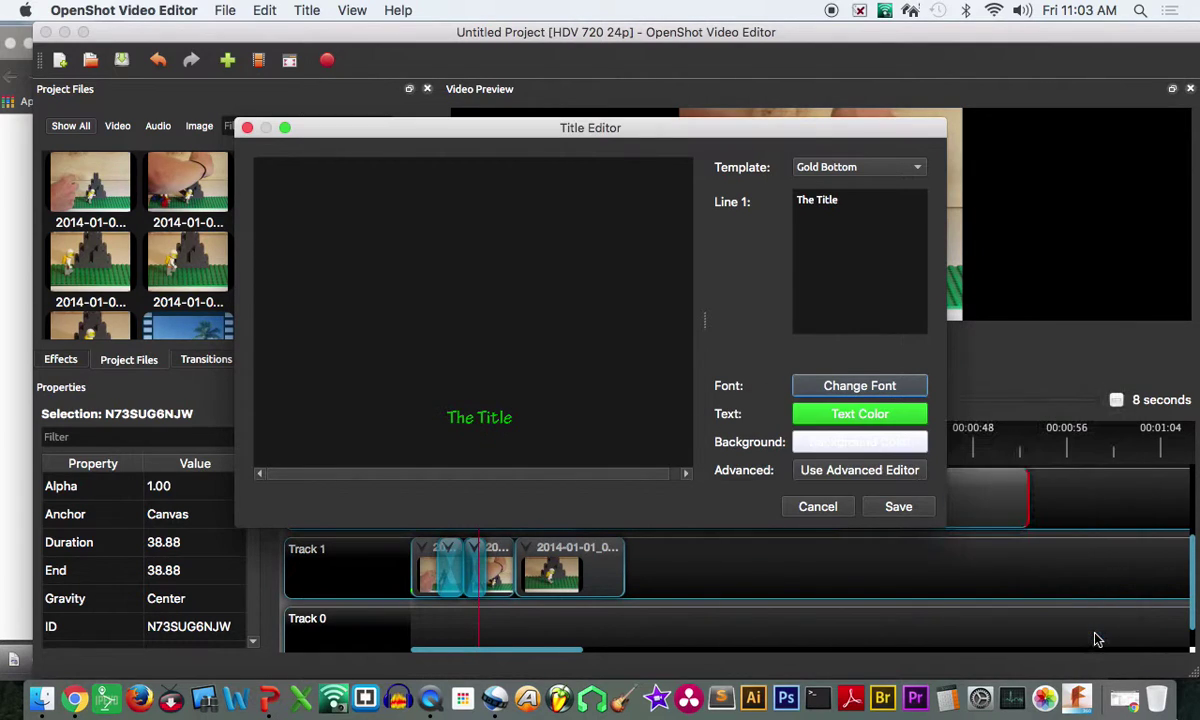
- Set the title font size to 64
left_click(857, 389)
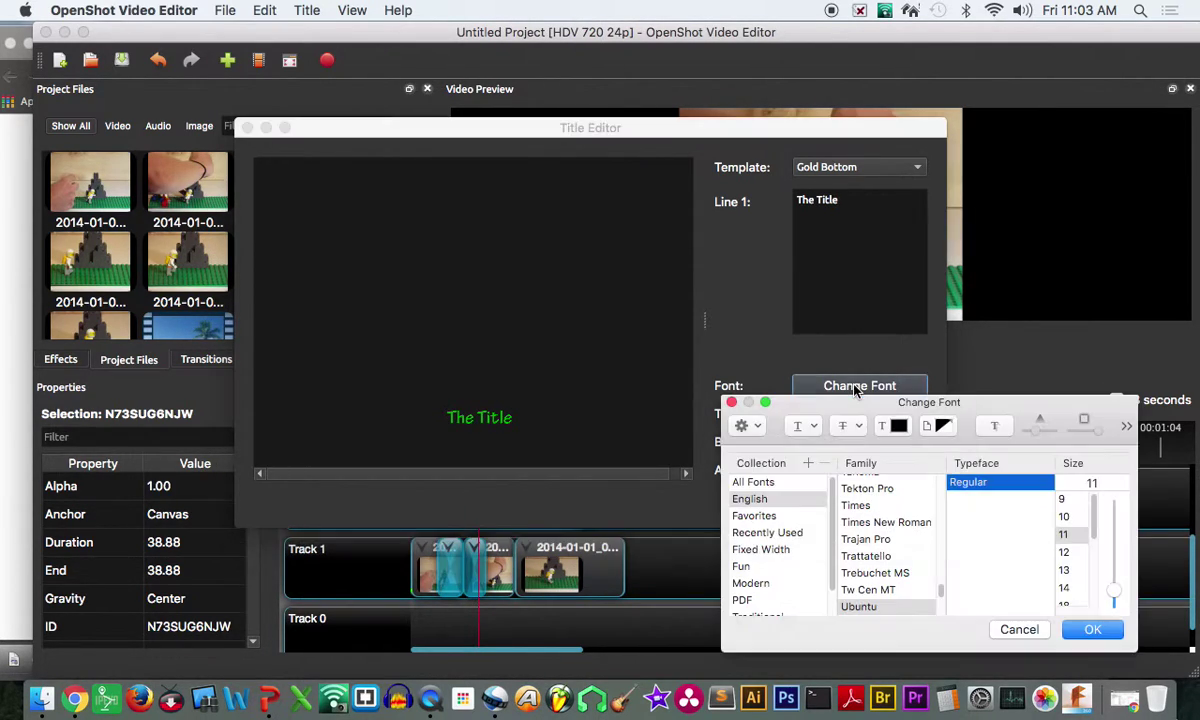
left_click(1068, 590)
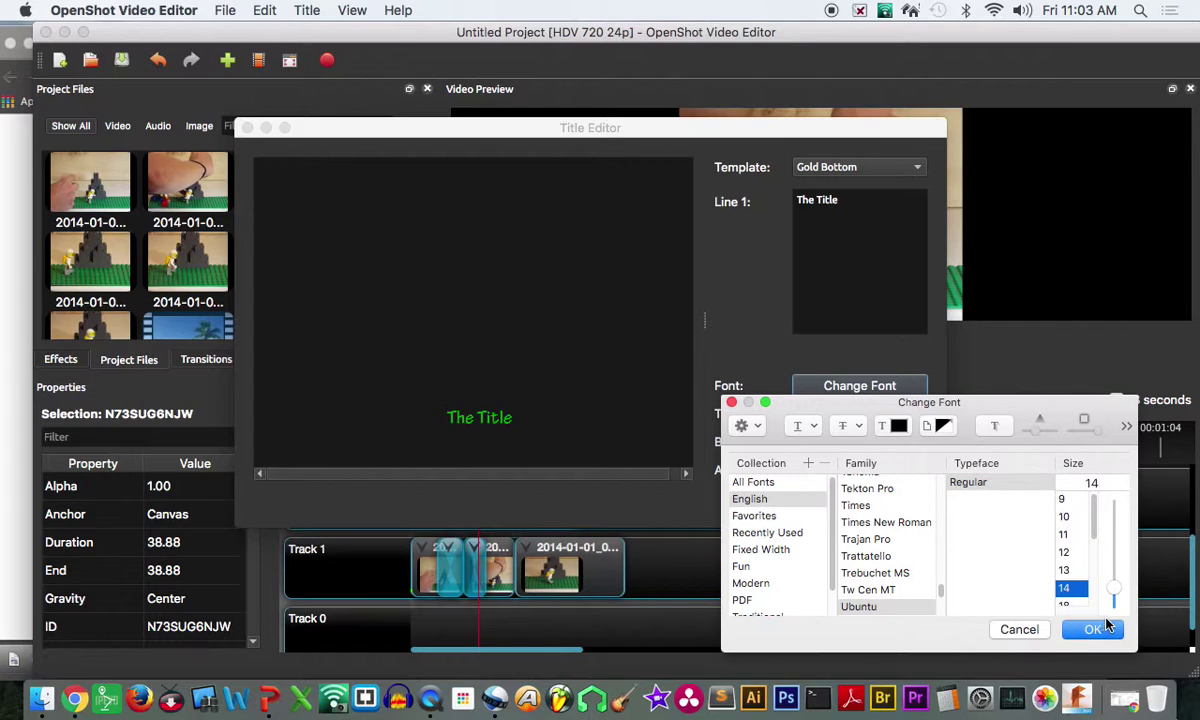
key("Return")
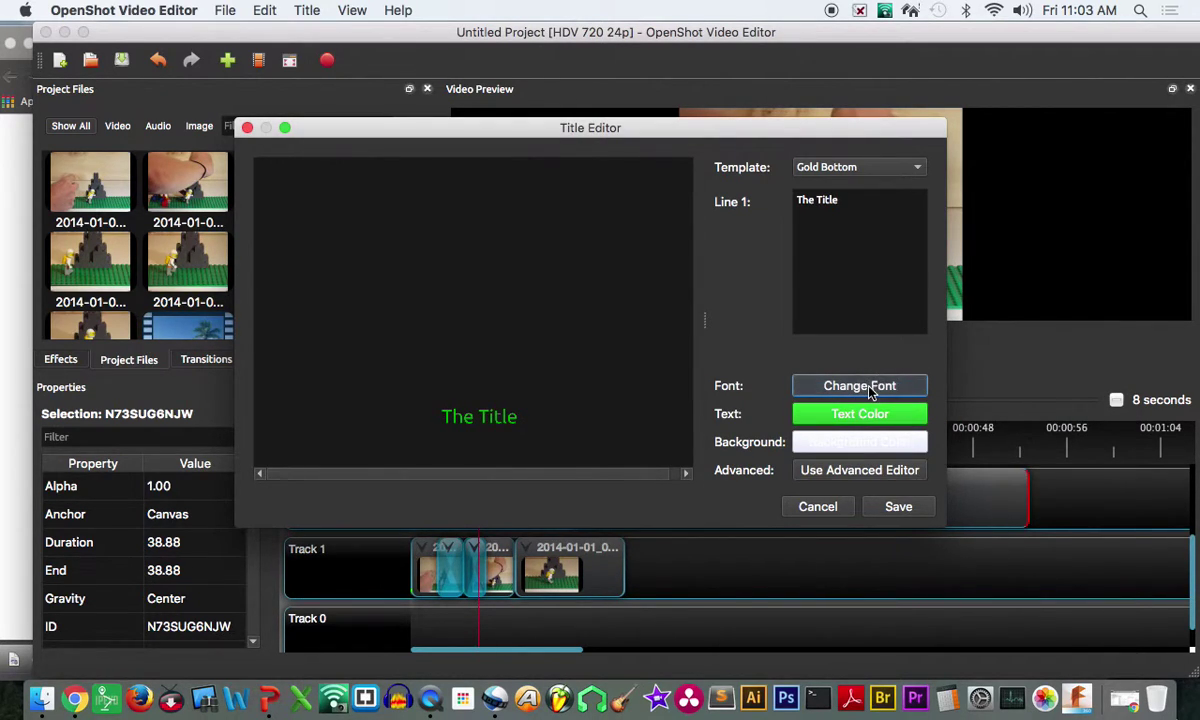
left_click(871, 384)
left_click(1064, 605)
left_click(1065, 592)
scroll(1066, 597, "down", 3)
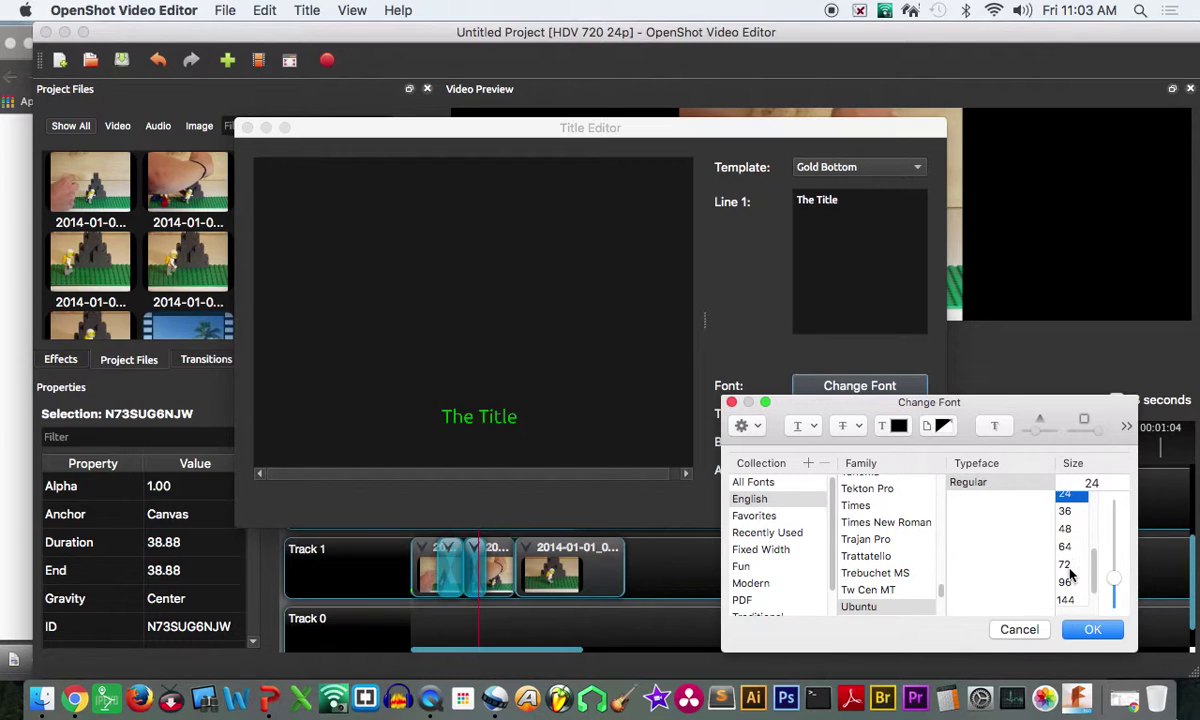
left_click(1065, 546)
left_click(1093, 629)
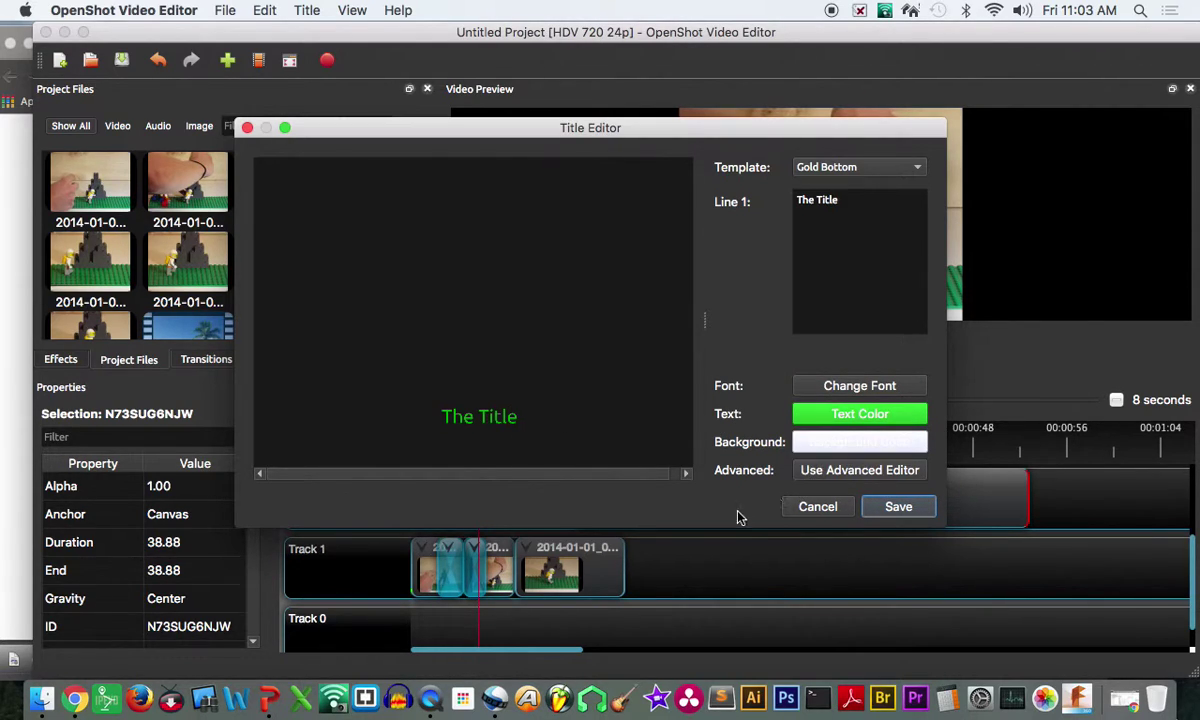
- Replace the placeholder 'The Title' in Line 1 with 'Hello World'
left_click_drag(852, 216, 775, 199)
type("Heel")
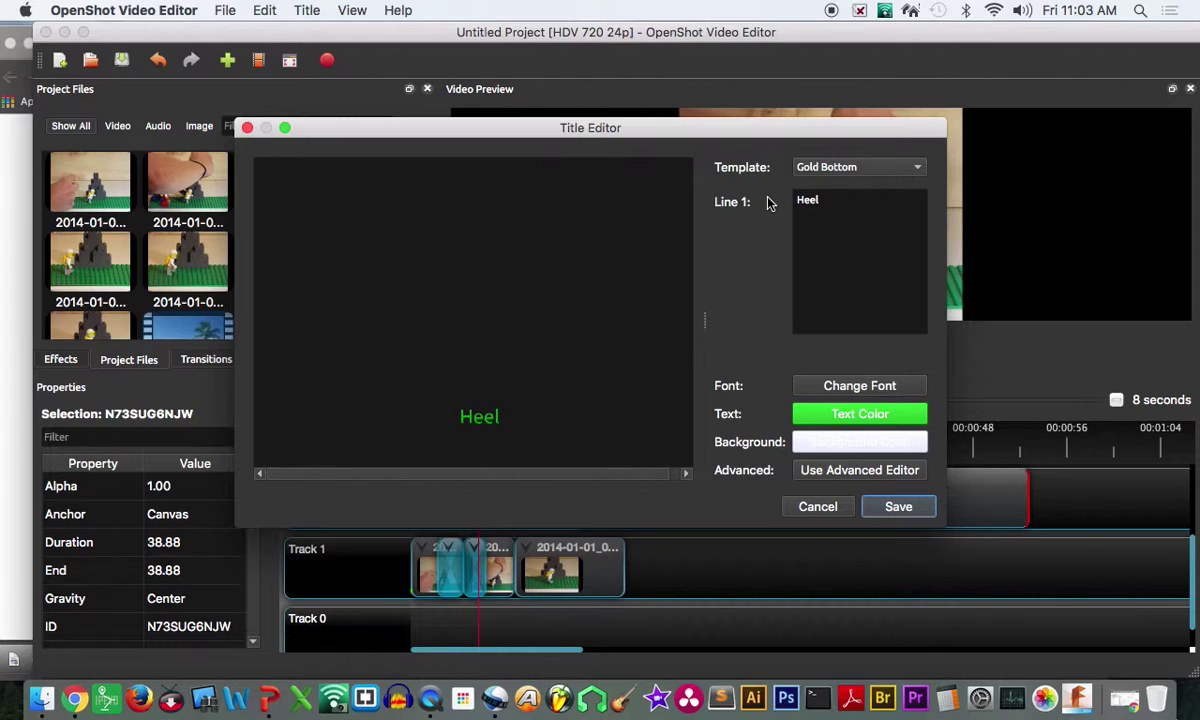
key("BackSpace")
key("BackSpace")
type("llo Worl")
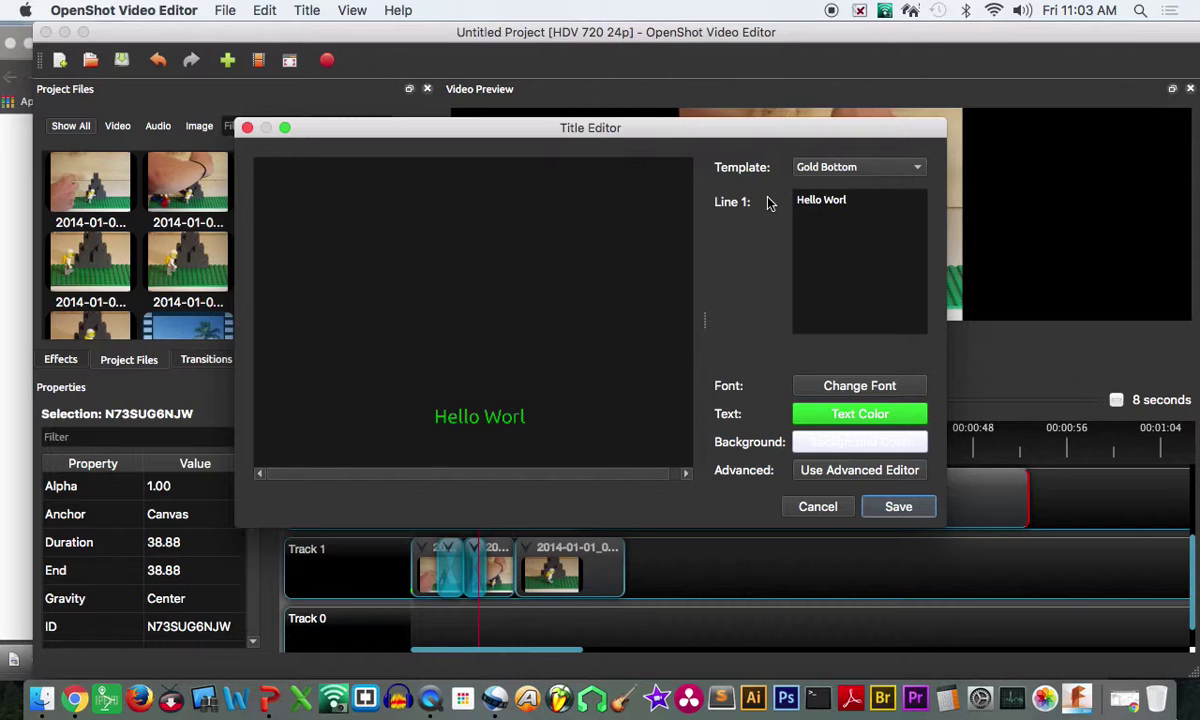
type("d")
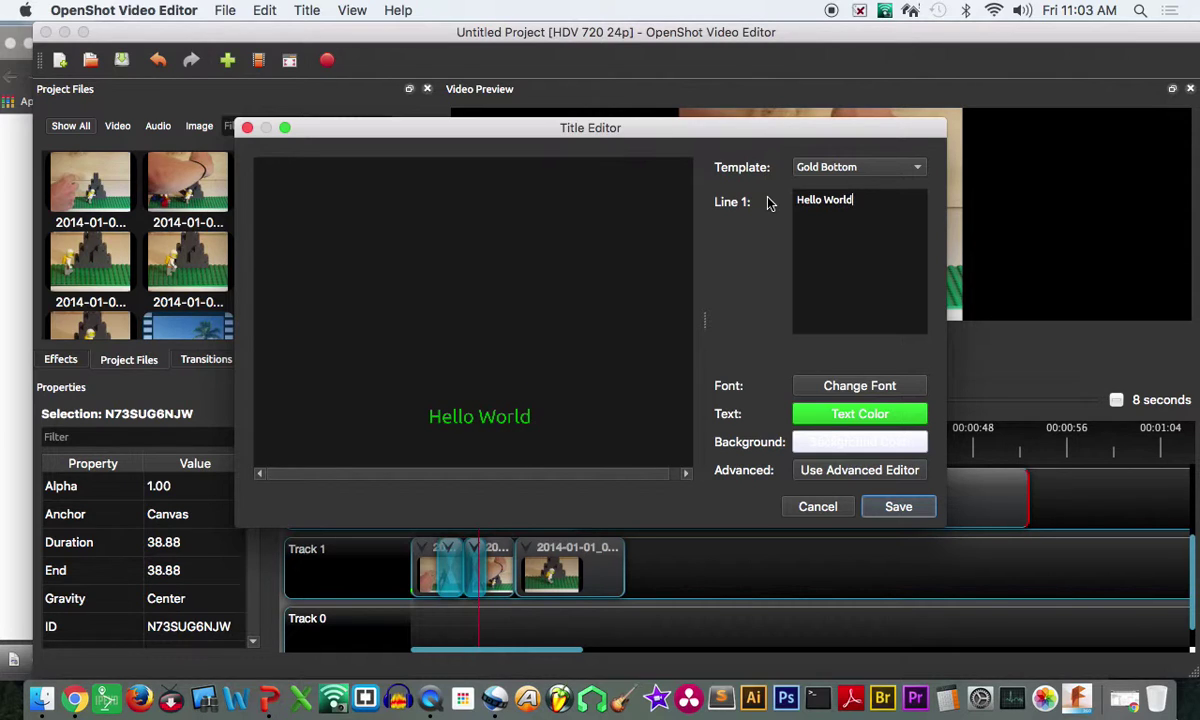
- Save the title under the file name 'New Title Hello World'
left_click(898, 507)
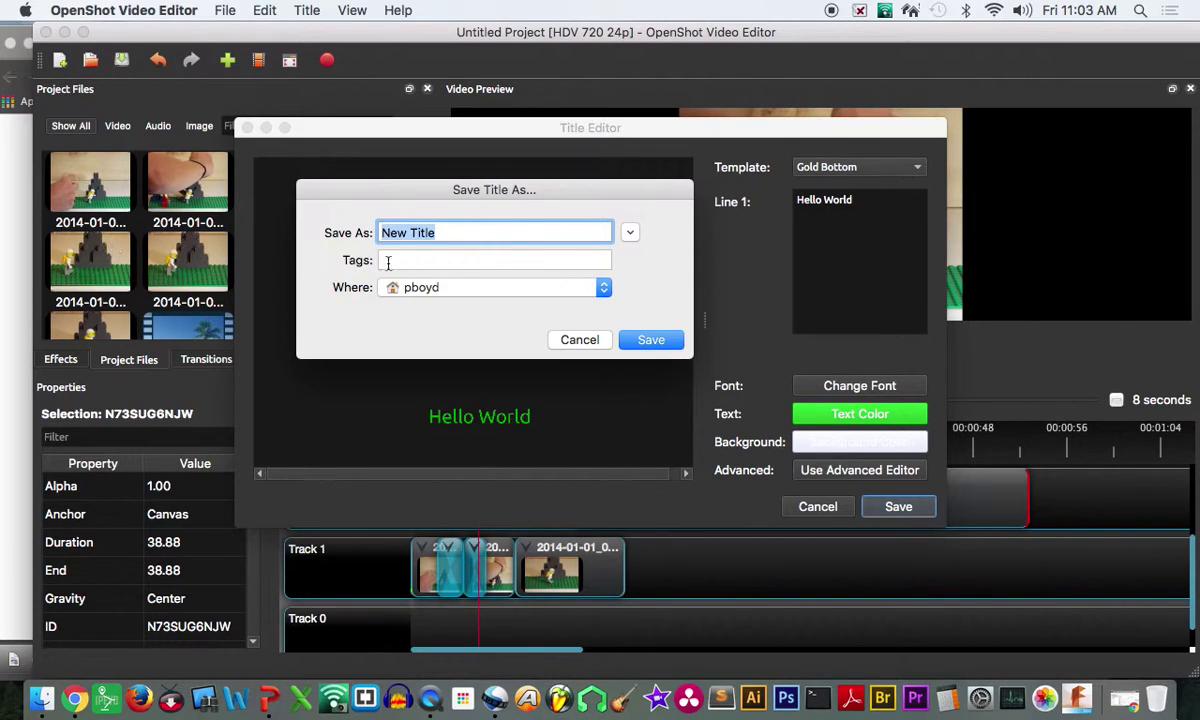
left_click(479, 233)
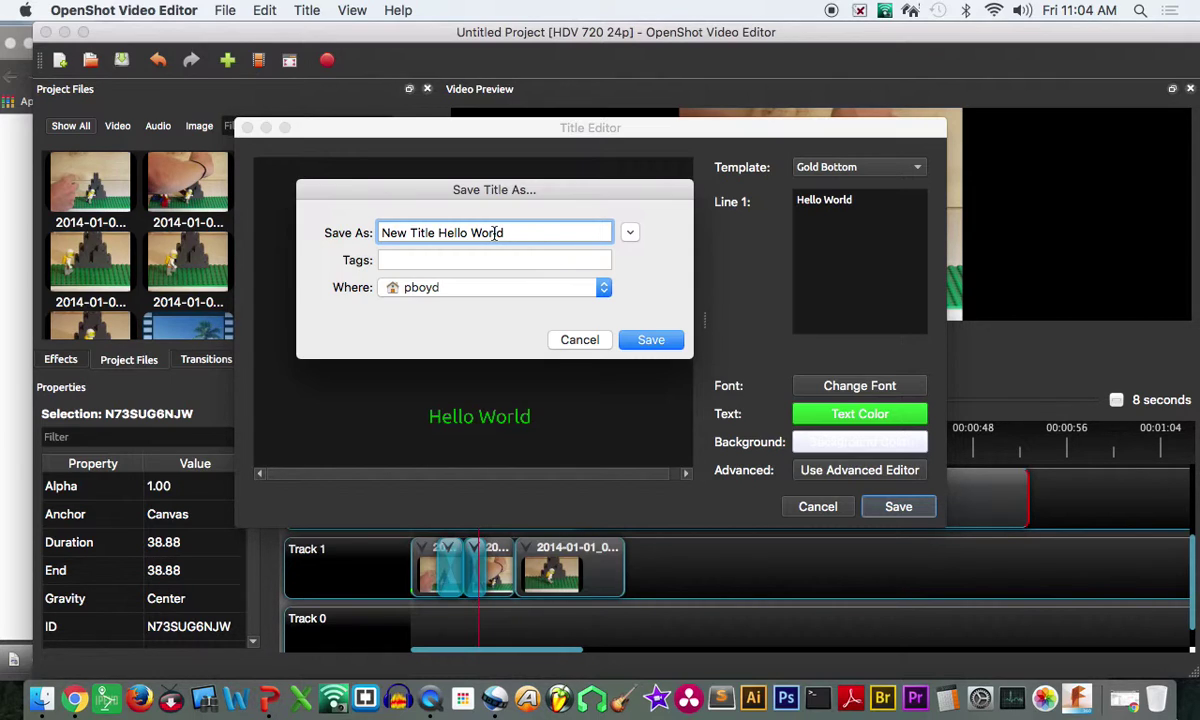
left_click(645, 340)
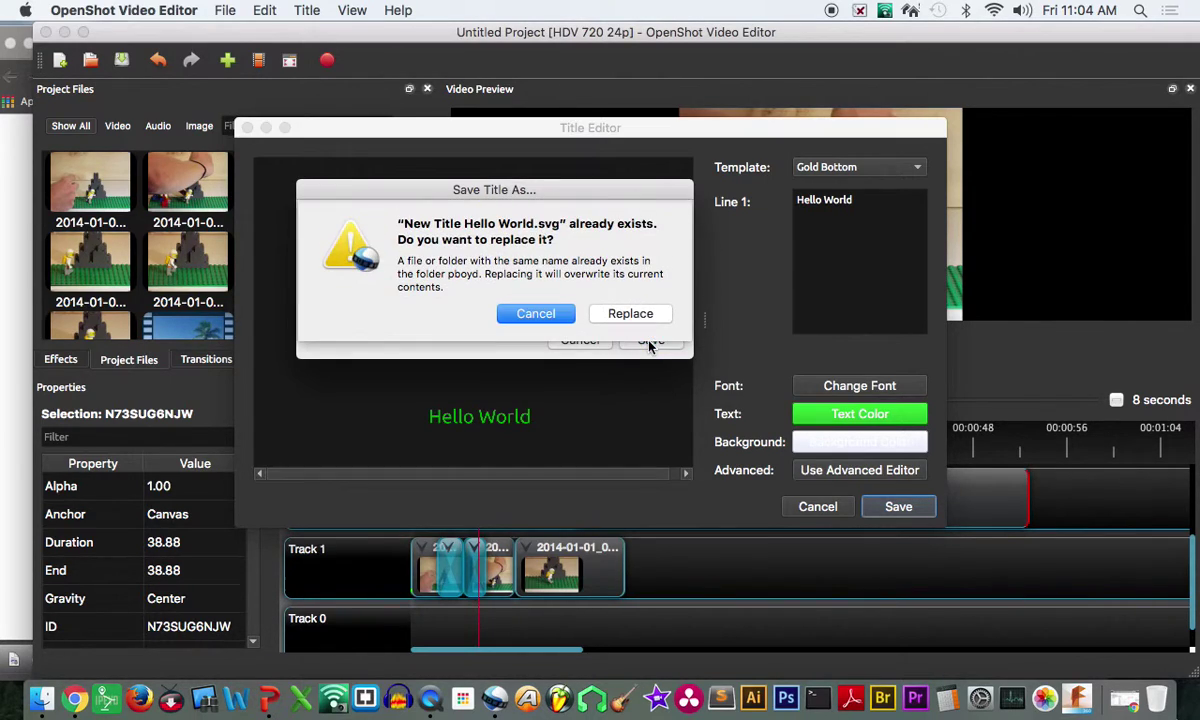
- Overwrite the existing 'New Title Hello World.svg' file and select the saved title
left_click(628, 316)
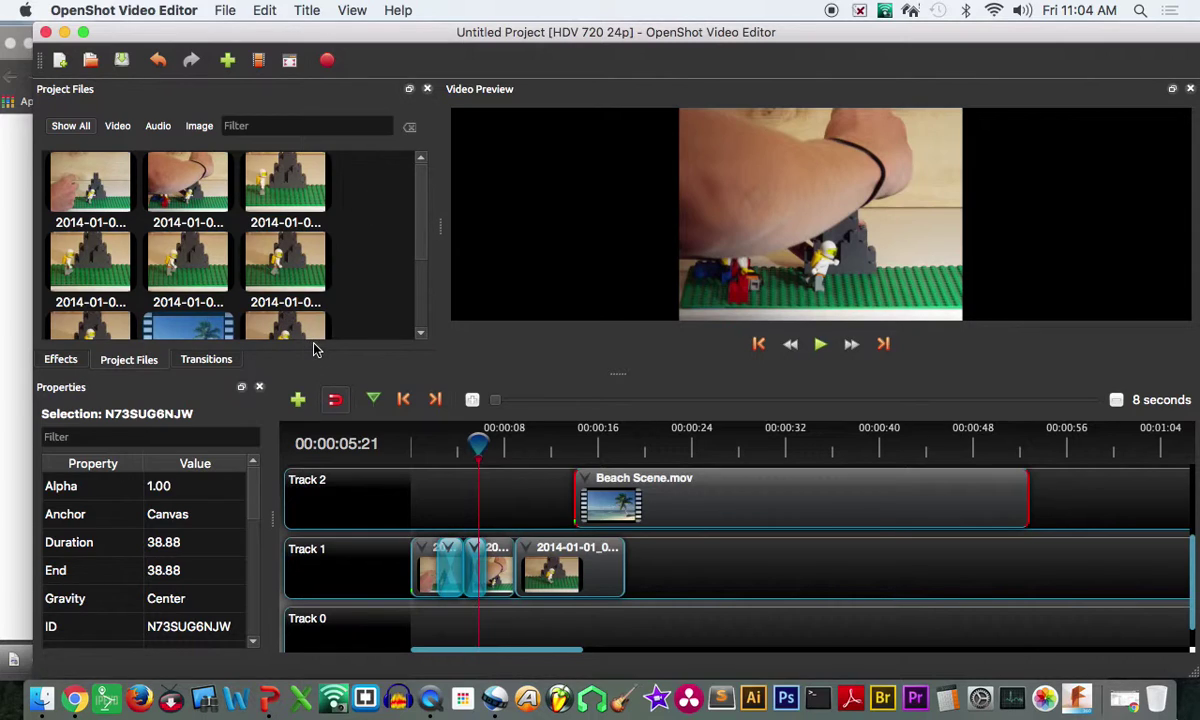
left_click_drag(421, 208, 424, 300)
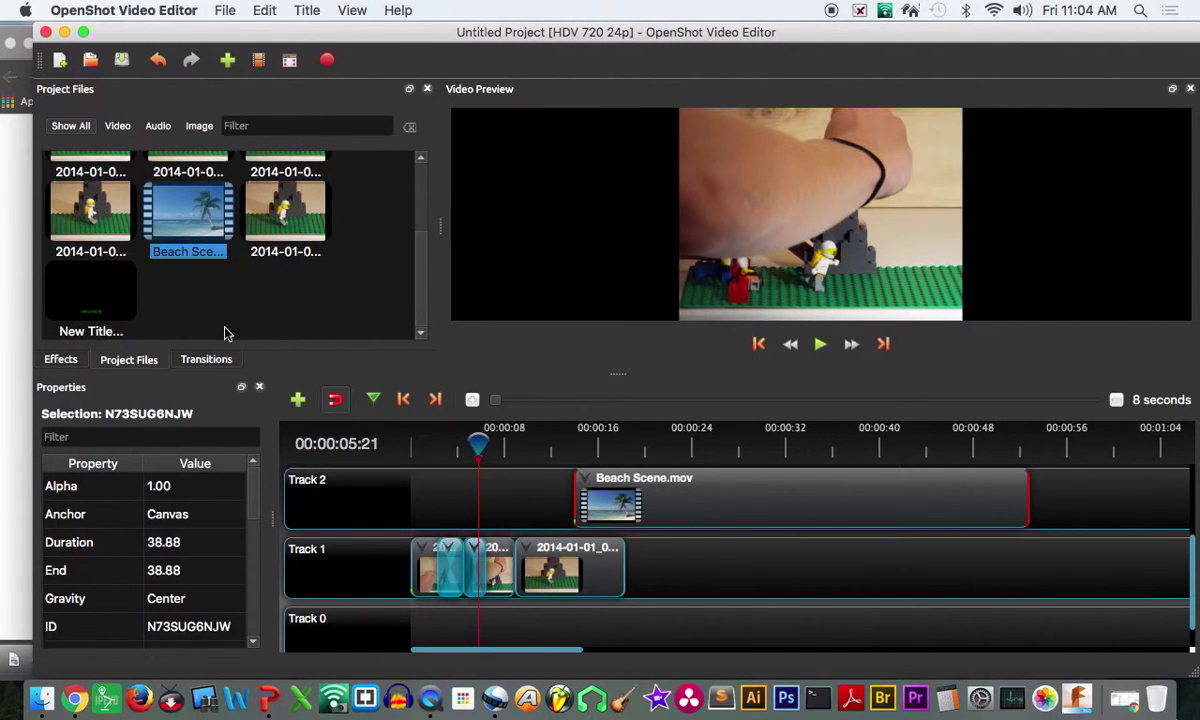
left_click(100, 296)
- Filter Project Files to images and place the Hello World title on Track 2 at the start
left_click(118, 128)
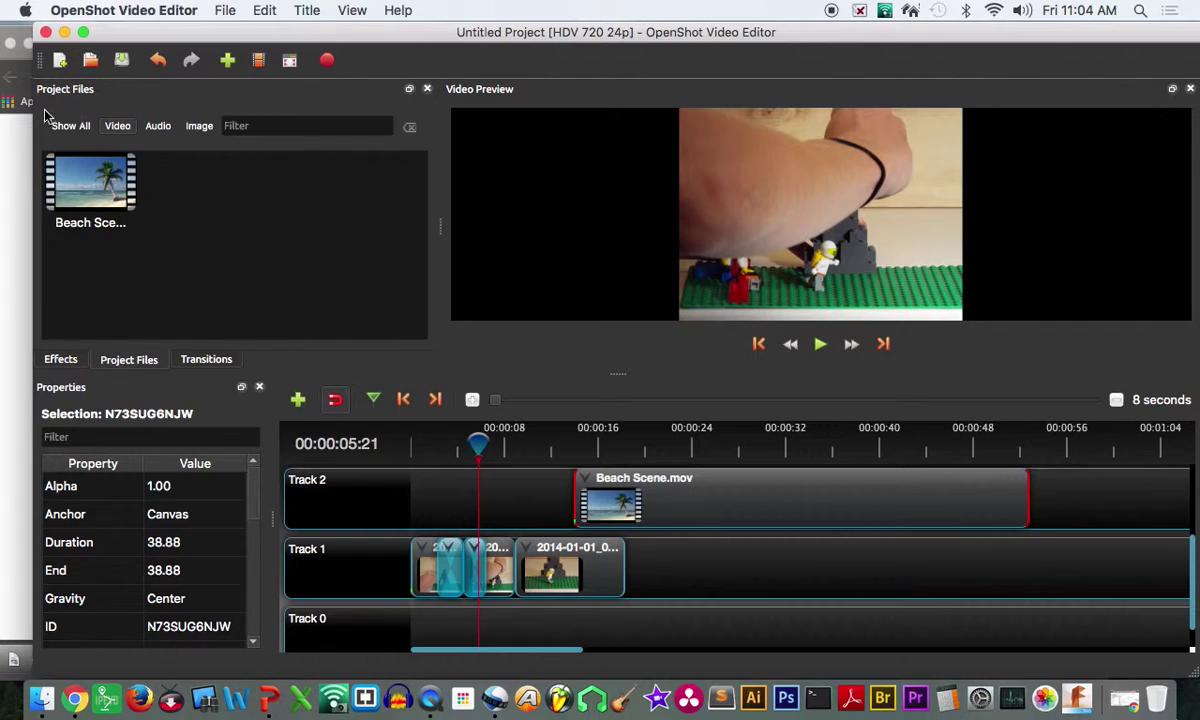
left_click(71, 126)
left_click(199, 126)
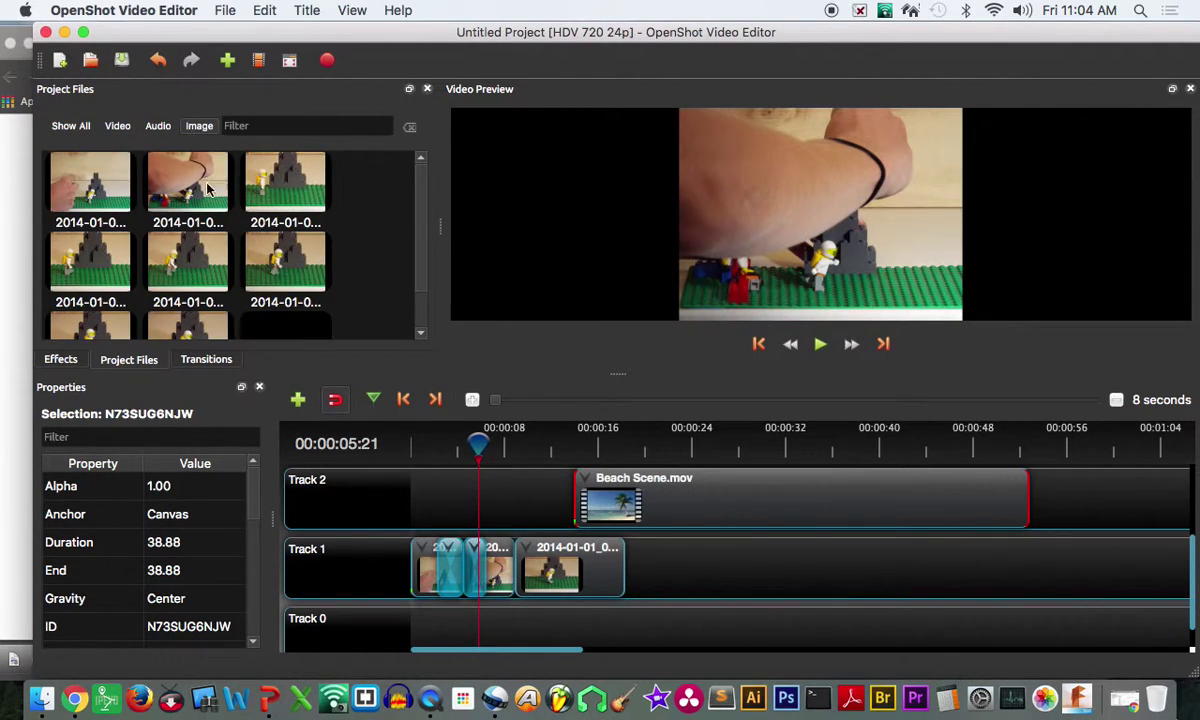
scroll(420, 258, "down", 2)
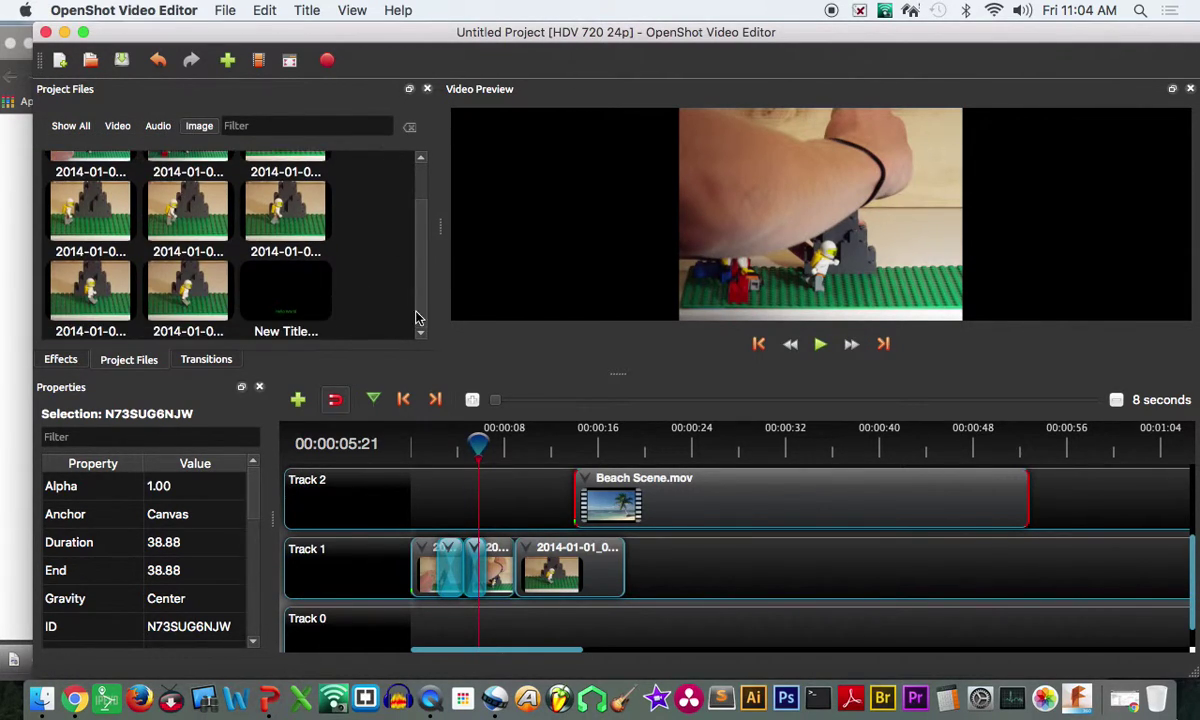
left_click(268, 298)
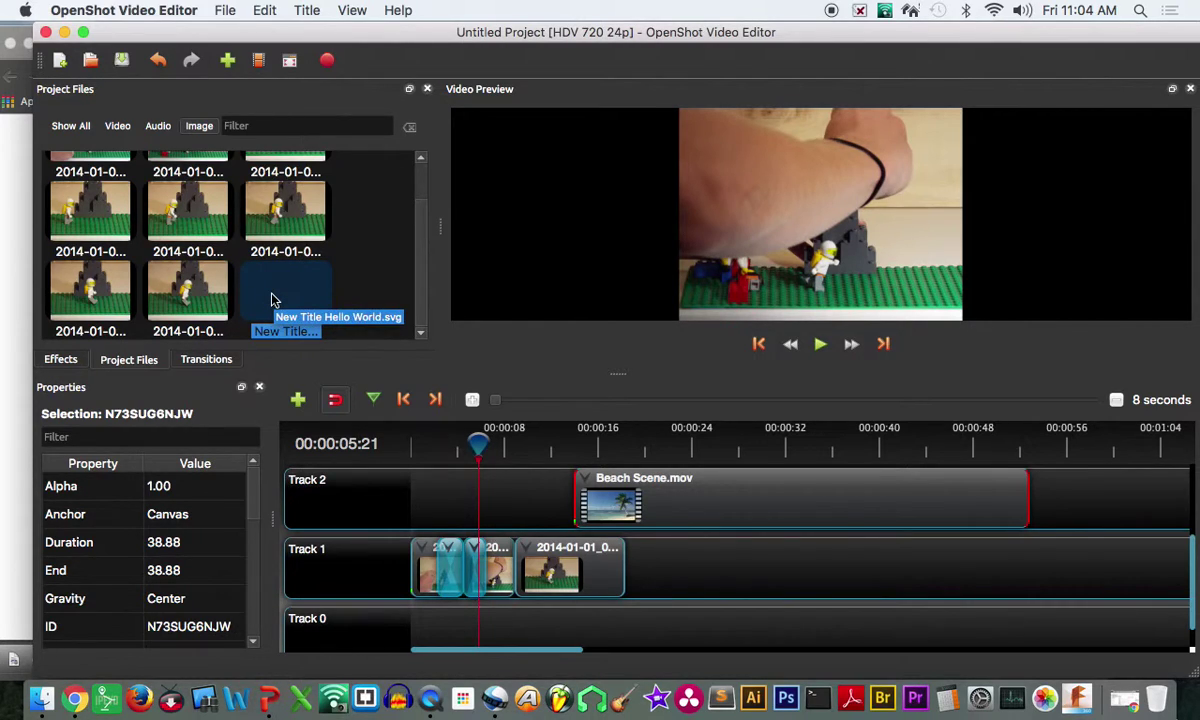
left_click_drag(273, 300, 397, 497)
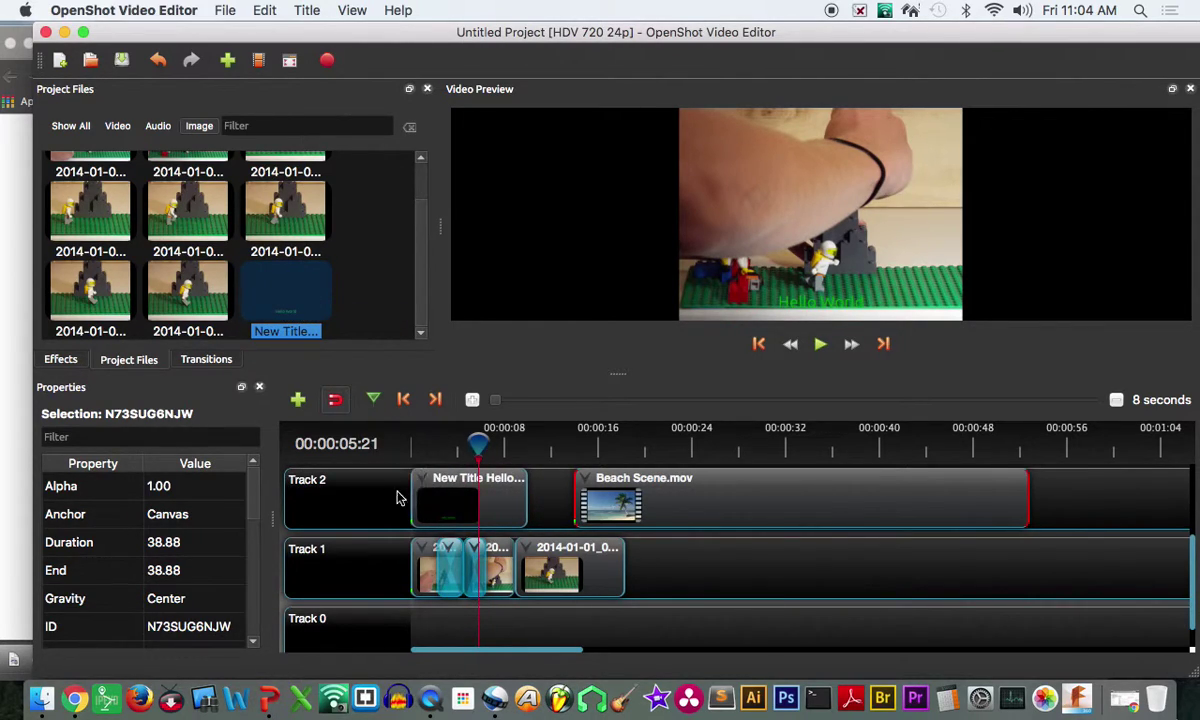
- Rewind to the start and play the timeline in an enlarged preview, stopping at 00:00:26:04
left_click(465, 449)
left_click_drag(465, 449, 412, 458)
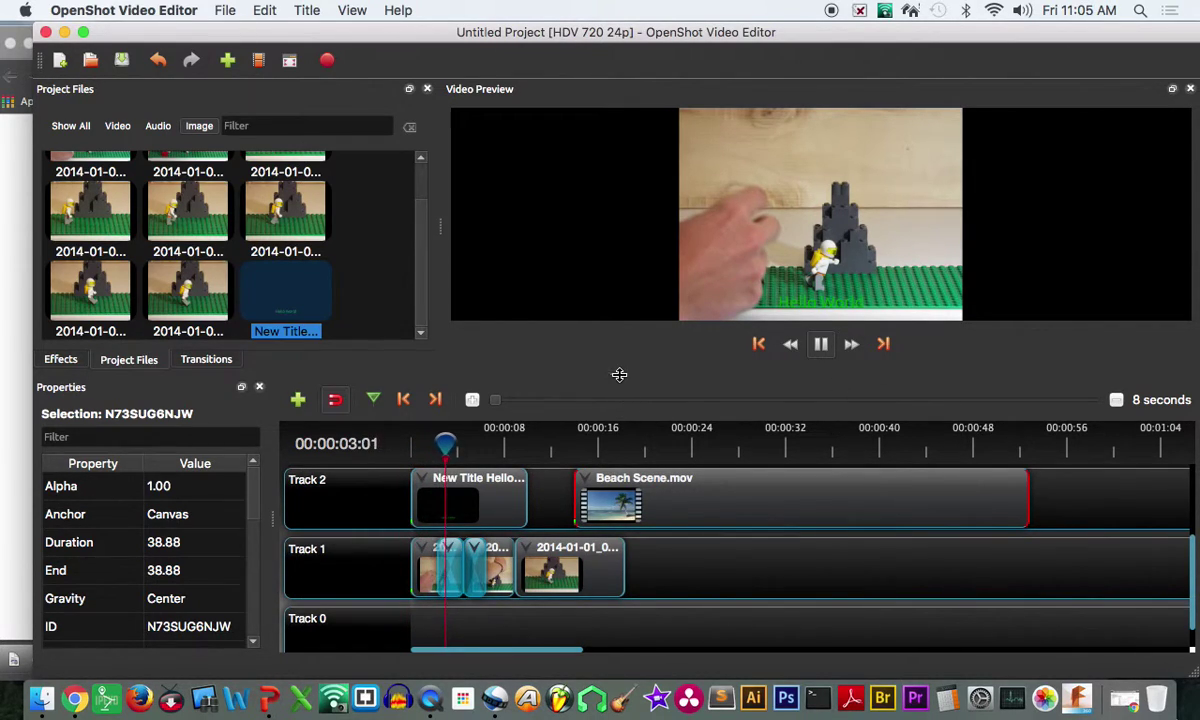
left_click_drag(620, 374, 627, 532)
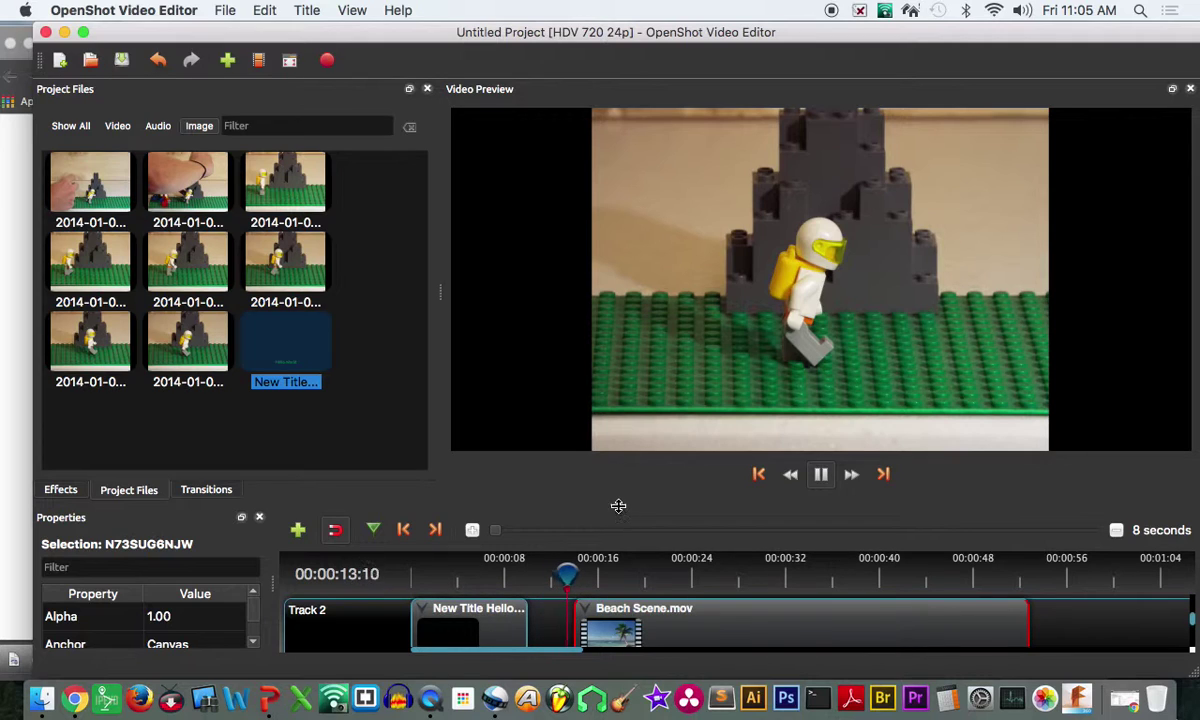
left_click_drag(619, 500, 634, 379)
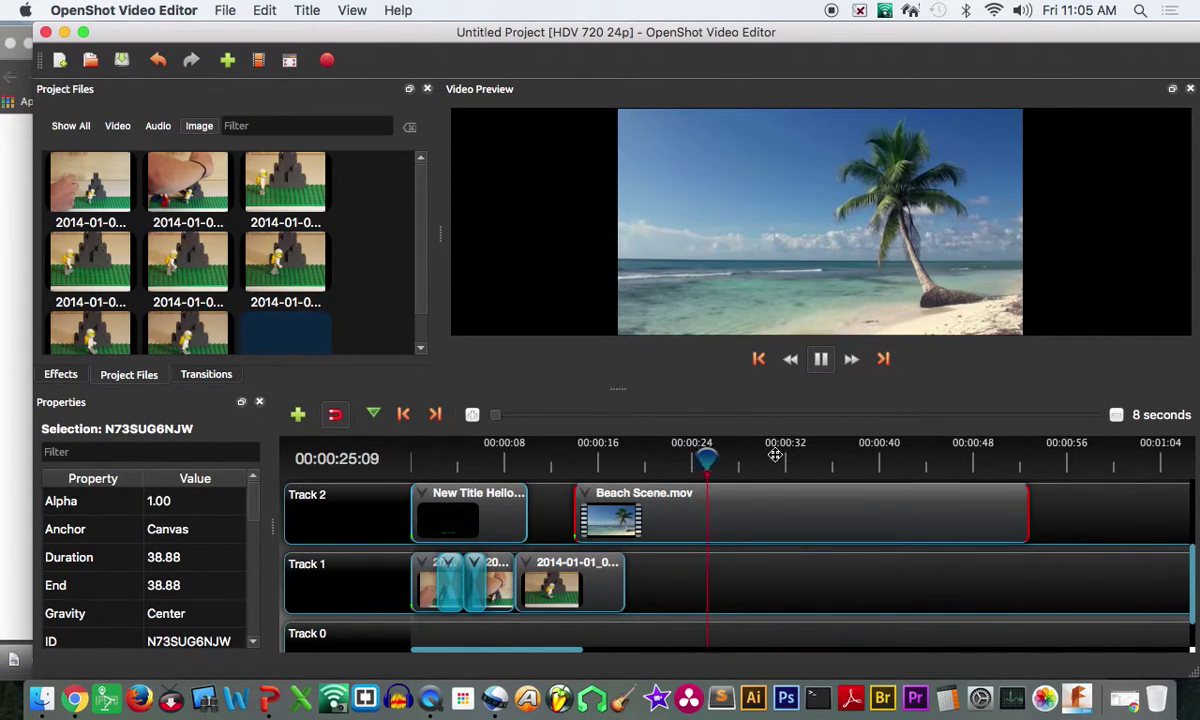
key("space")
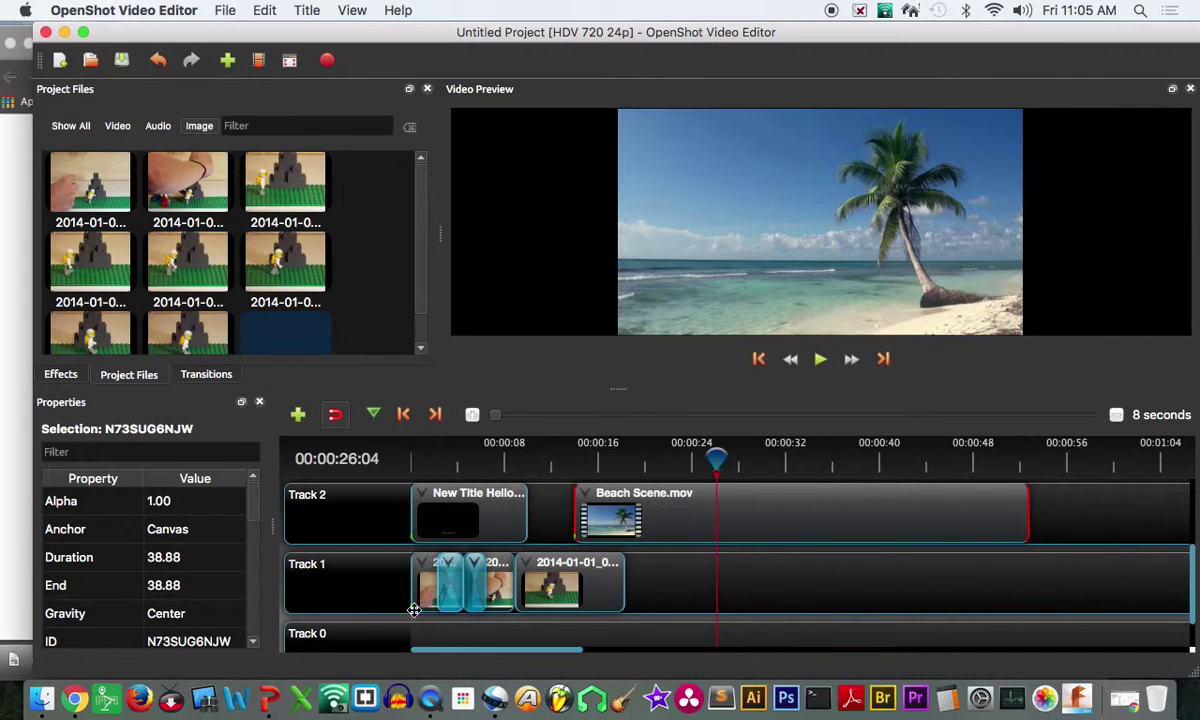
- Dismiss the Track 1 transition's options unchanged and browse the list of video effects
right_click(447, 572)
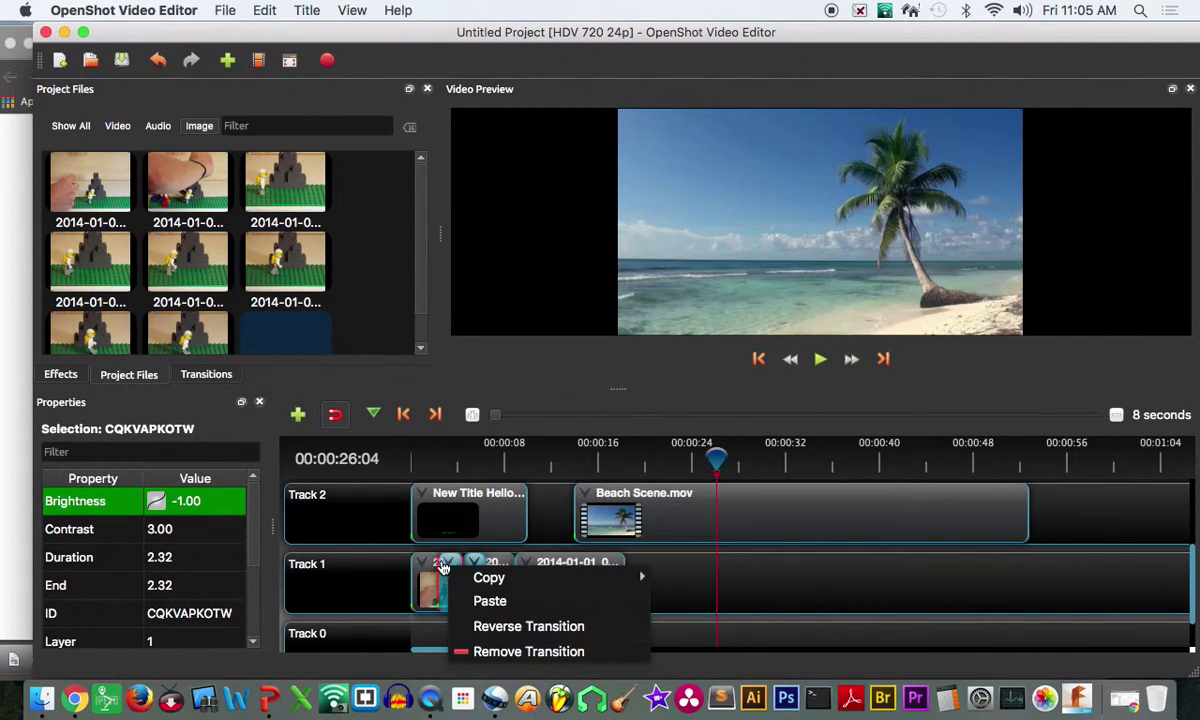
left_click(810, 643)
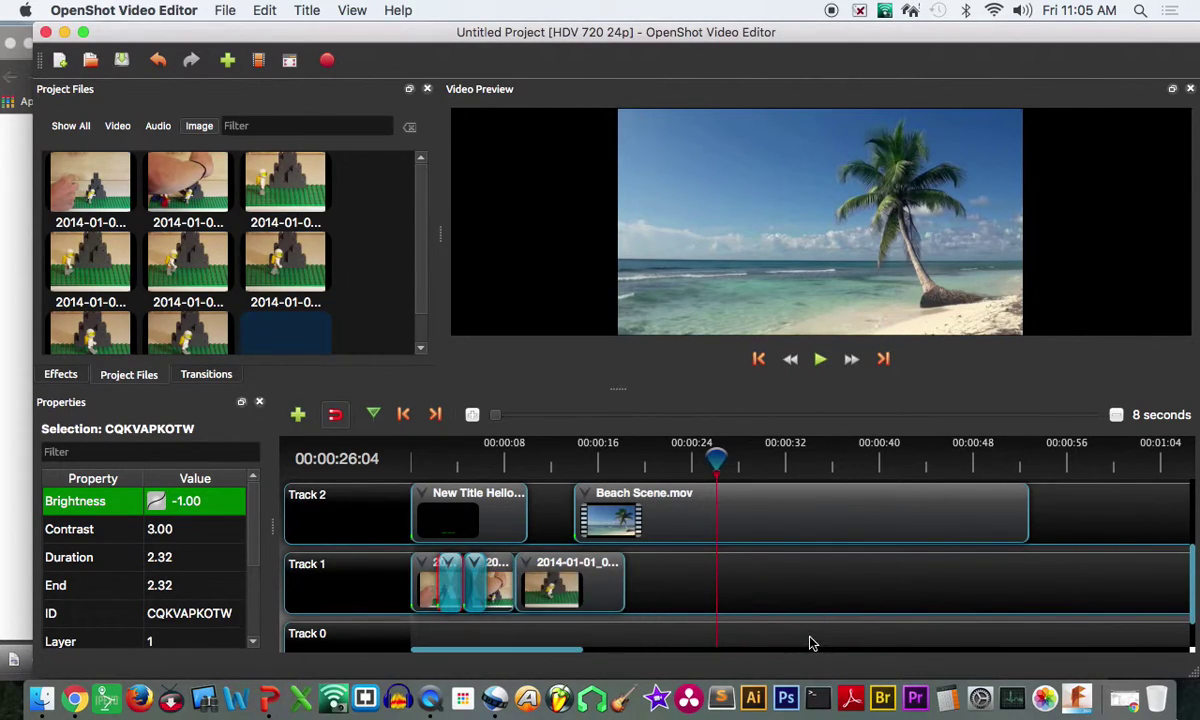
left_click(60, 376)
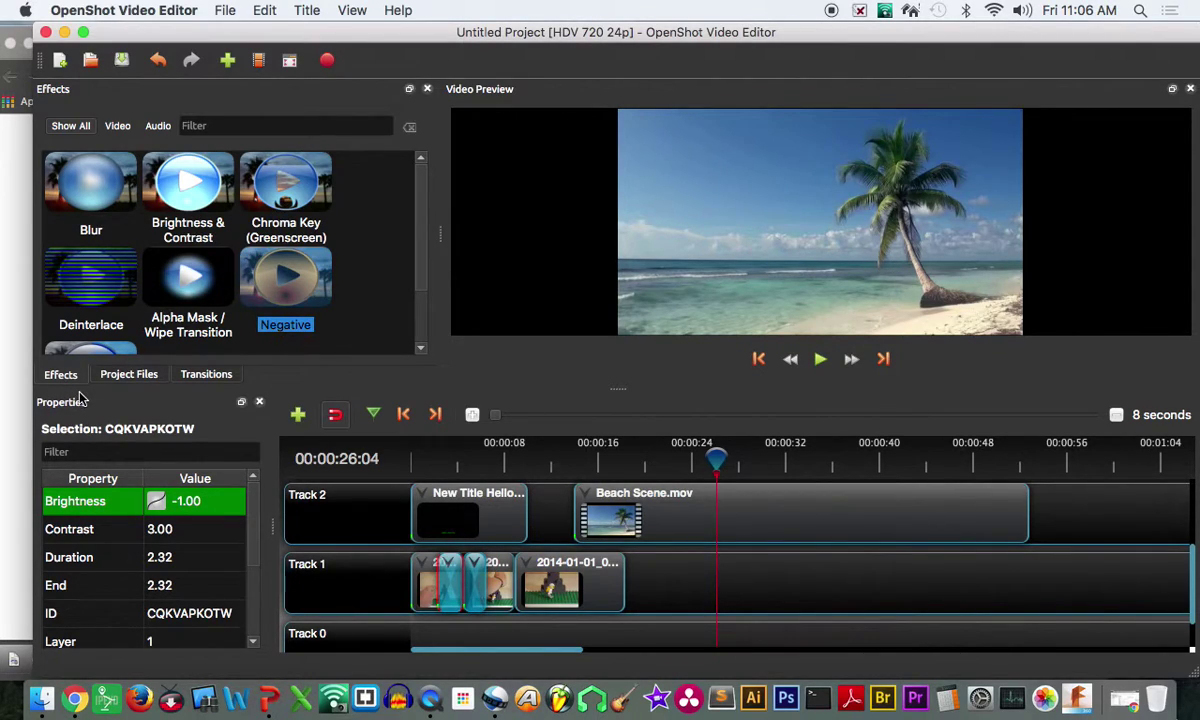
scroll(98, 318, "down", 2)
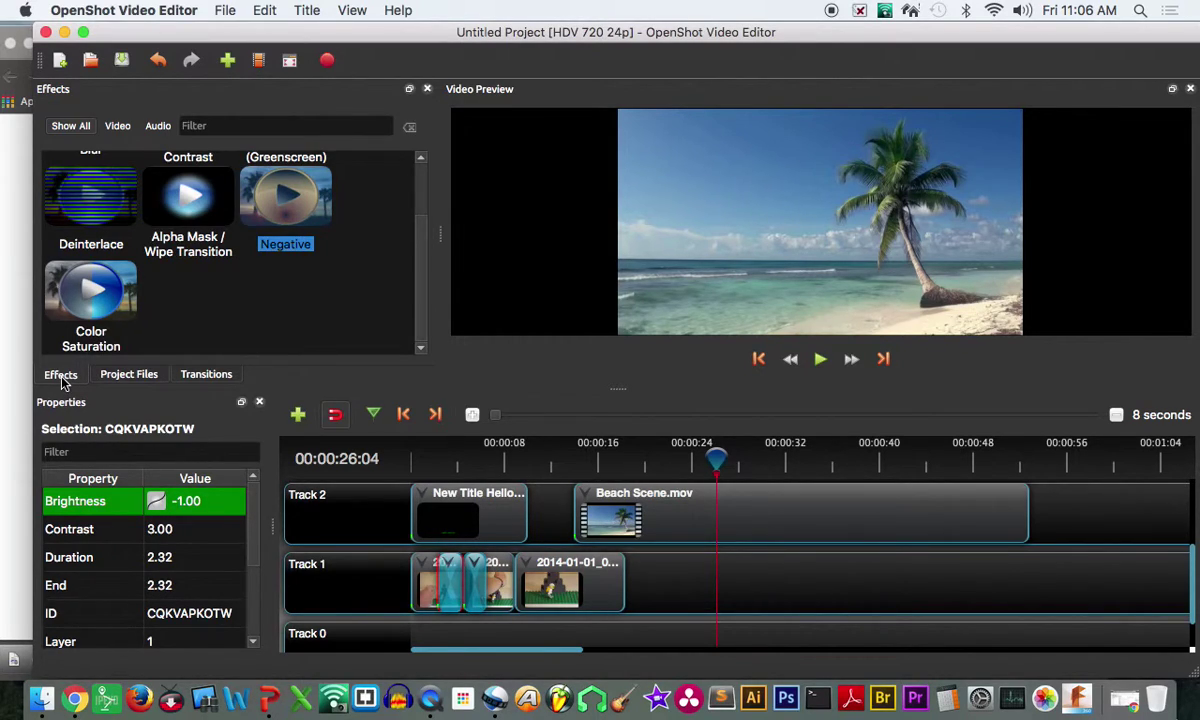
- Close the Effects panel so only Project Files and Transitions remain
left_click(427, 90)
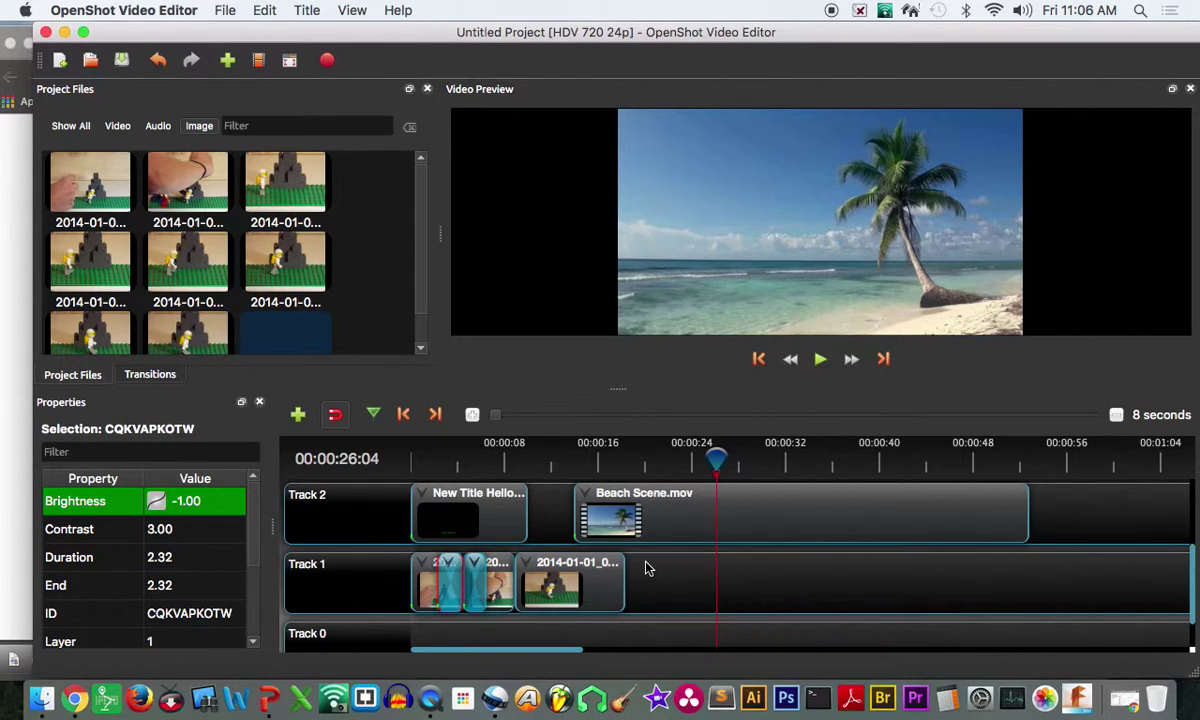
scroll(600, 540, "up", 5)
scroll(555, 515, "down", 6)
scroll(558, 516, "up", 4)
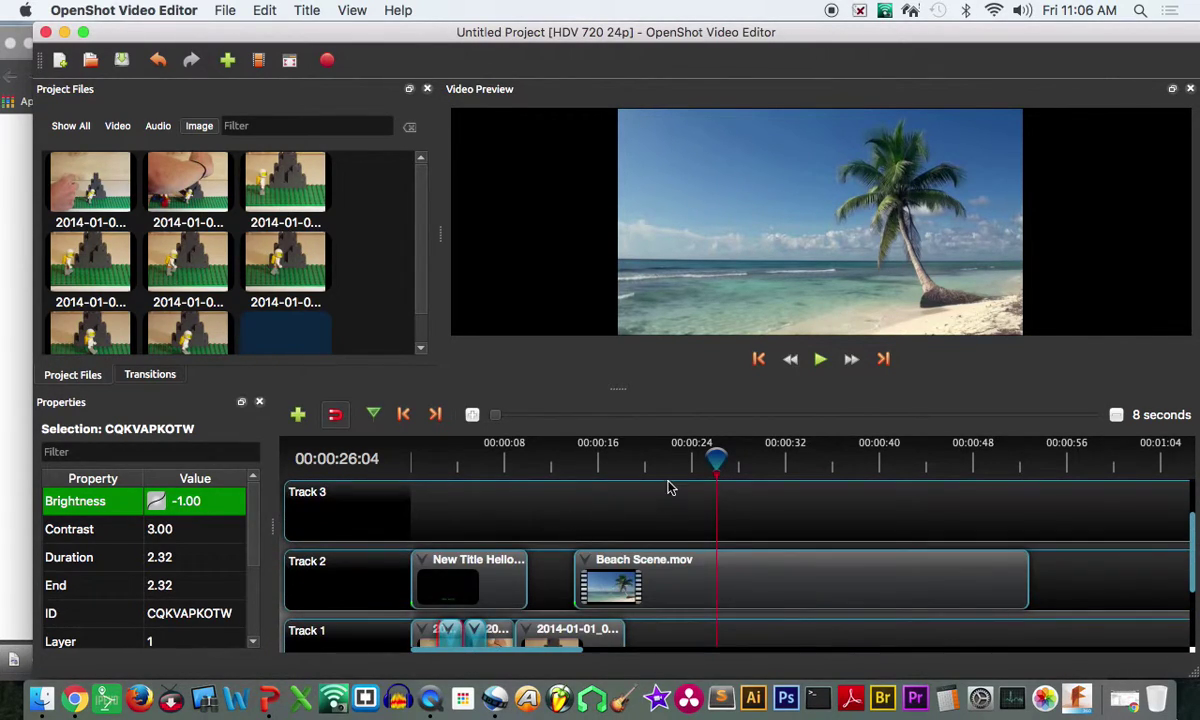
scroll(474, 492, "down", 4)
scroll(581, 522, "up", 4)
scroll(583, 524, "down", 1)
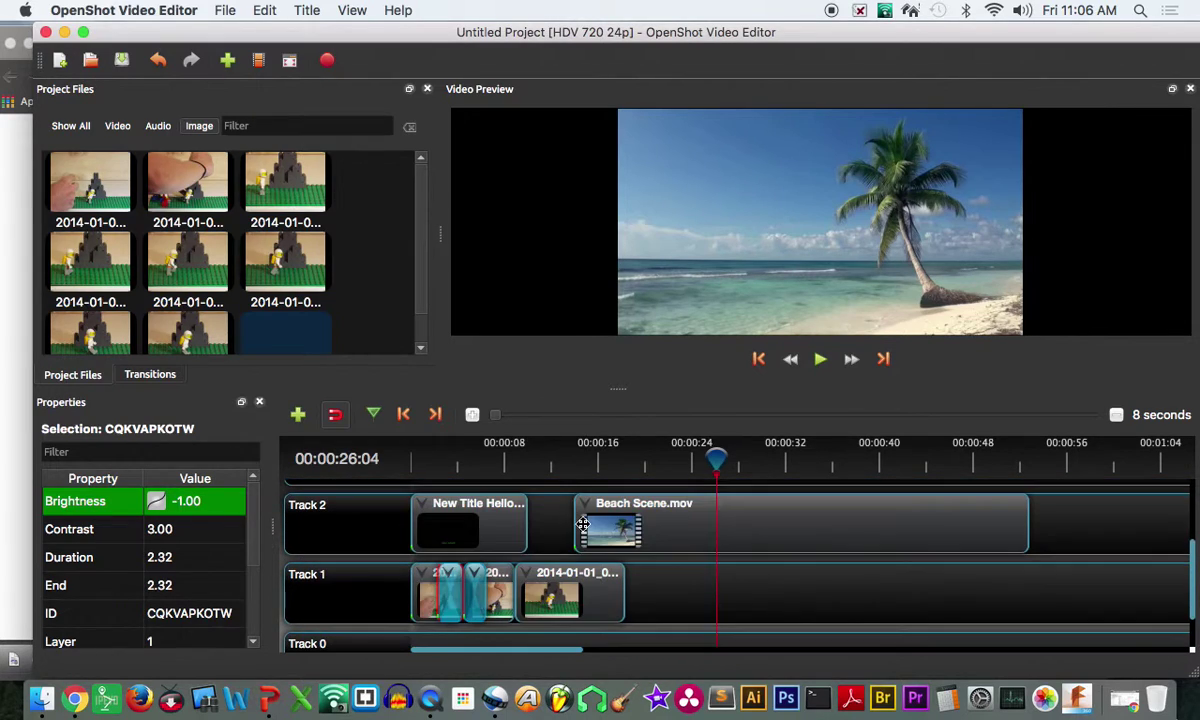
- Open the Export Video dialog and set the output folder to Desktop
left_click(222, 12)
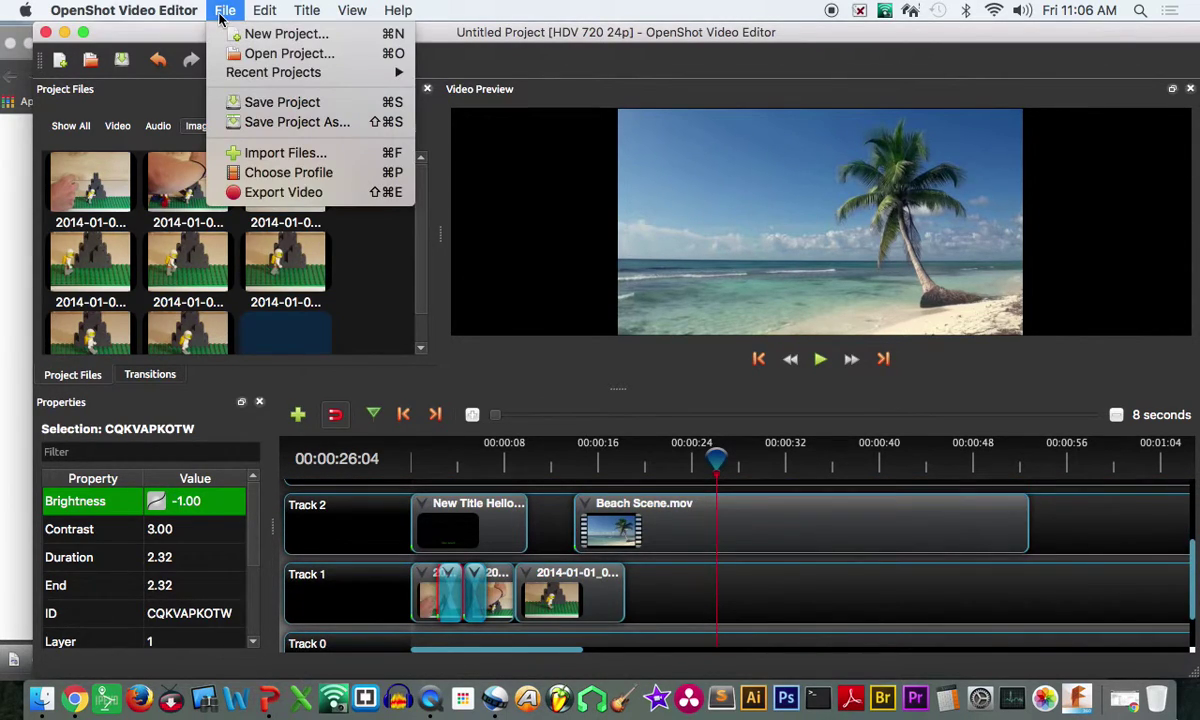
left_click(283, 192)
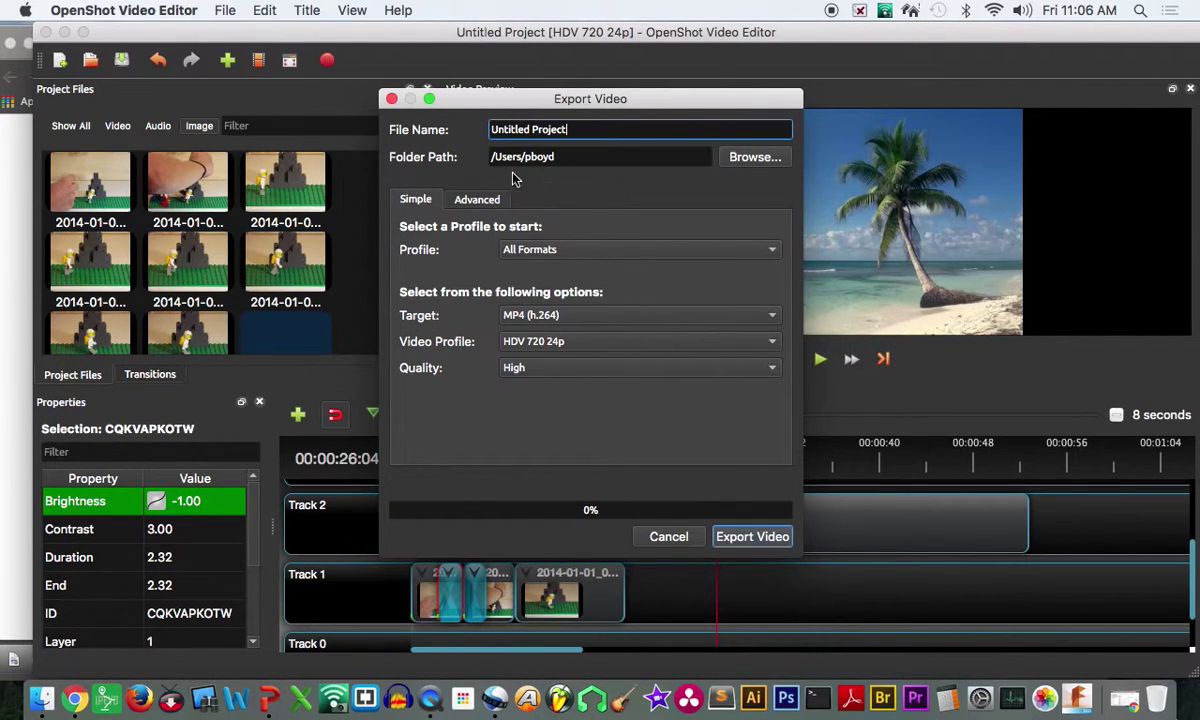
left_click(755, 157)
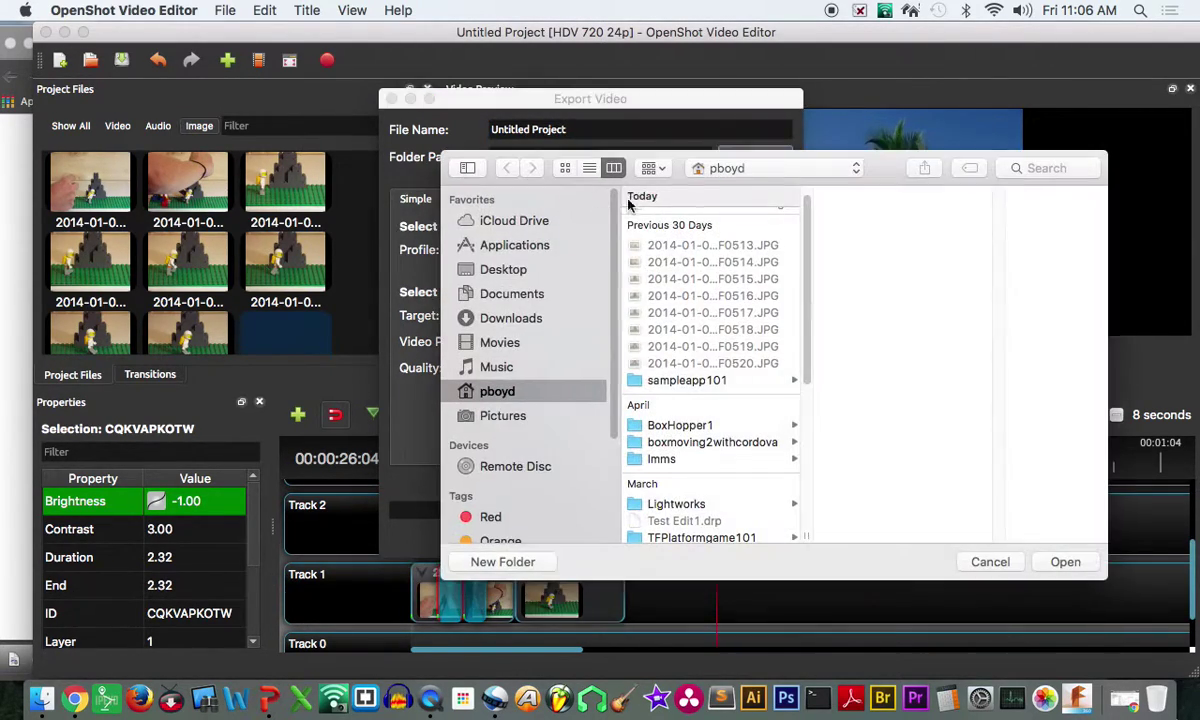
left_click(520, 291)
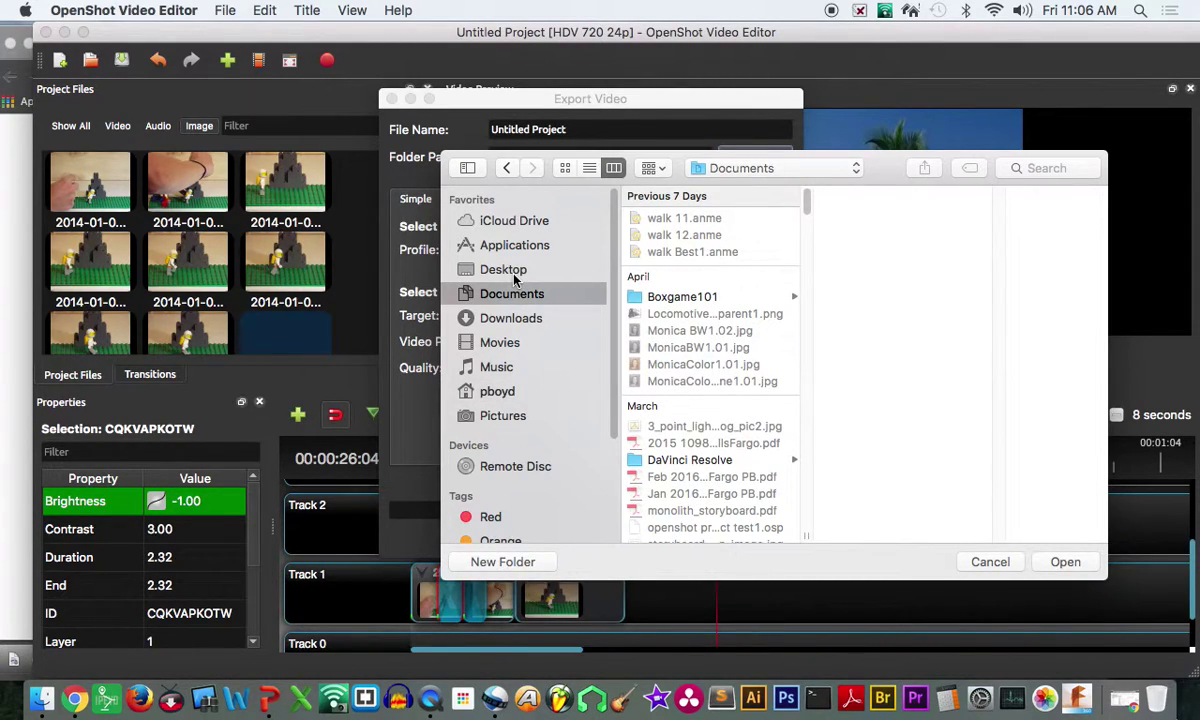
left_click(505, 270)
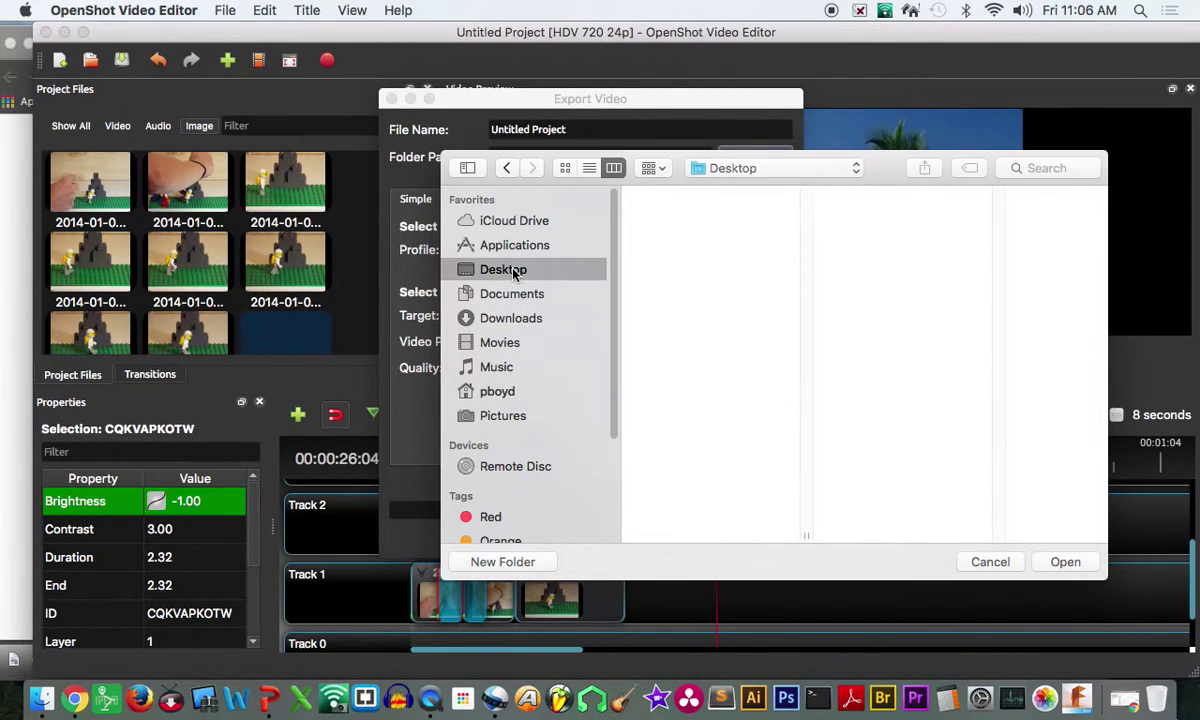
left_click(1066, 562)
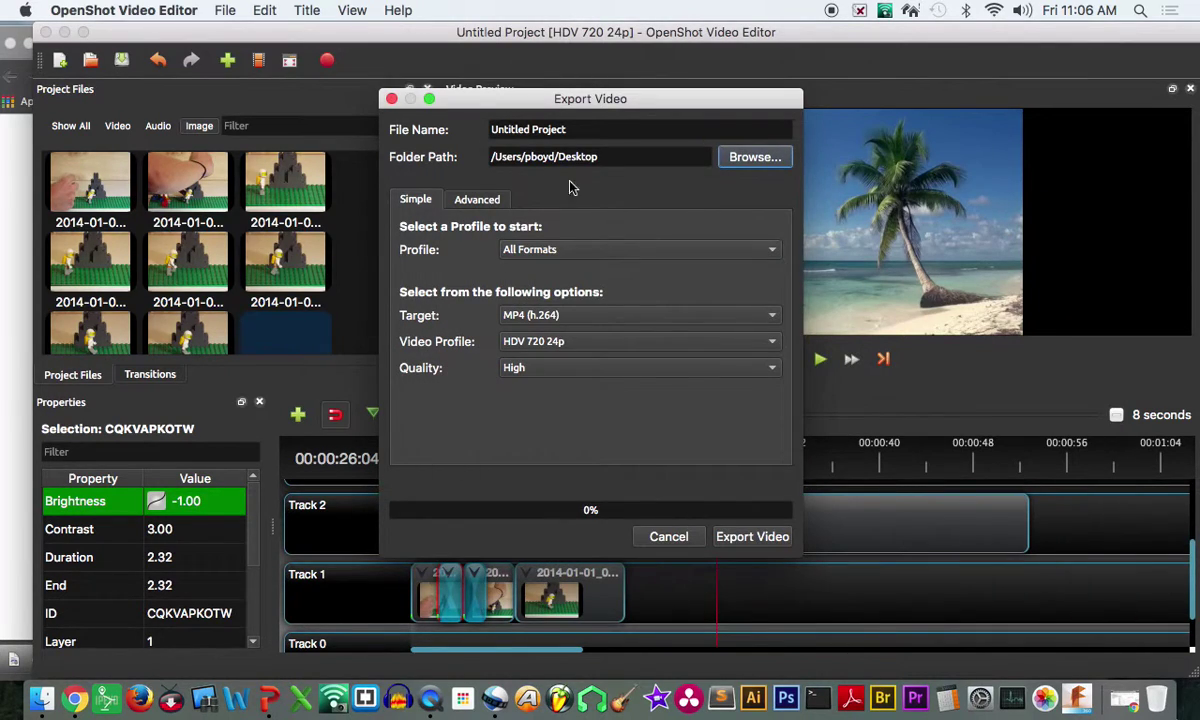
- Rename the export file to 'Open Shot Test2'
left_click(637, 131)
left_click_drag(603, 127, 410, 122)
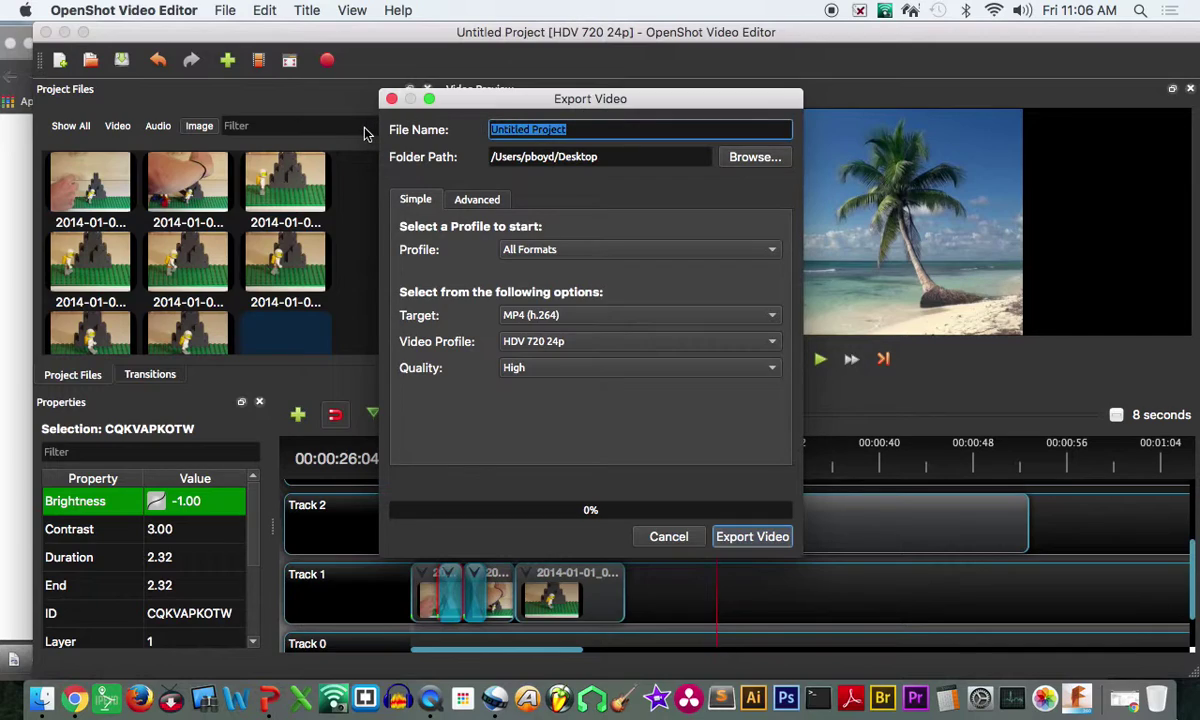
type("ot Test2")
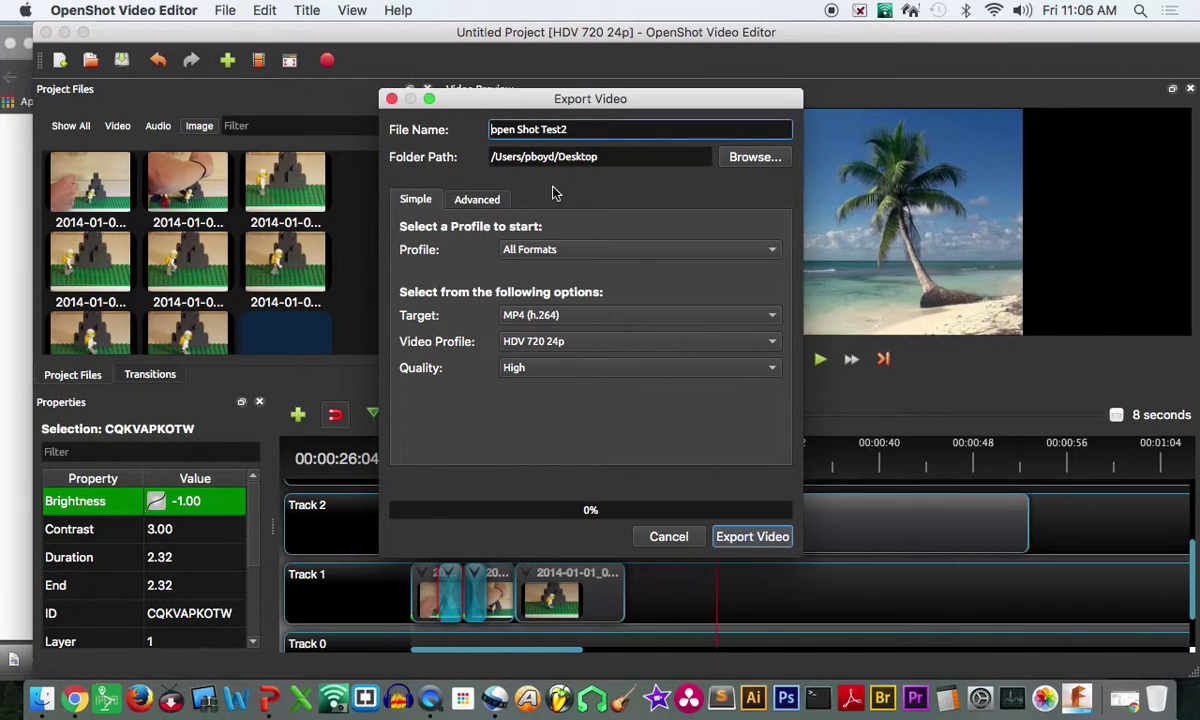
key("BackSpace")
type("O")
- Start exporting 'Open Shot Test2' as MP4 (h.264), HDV 720 24p, to the Desktop
left_click(757, 540)
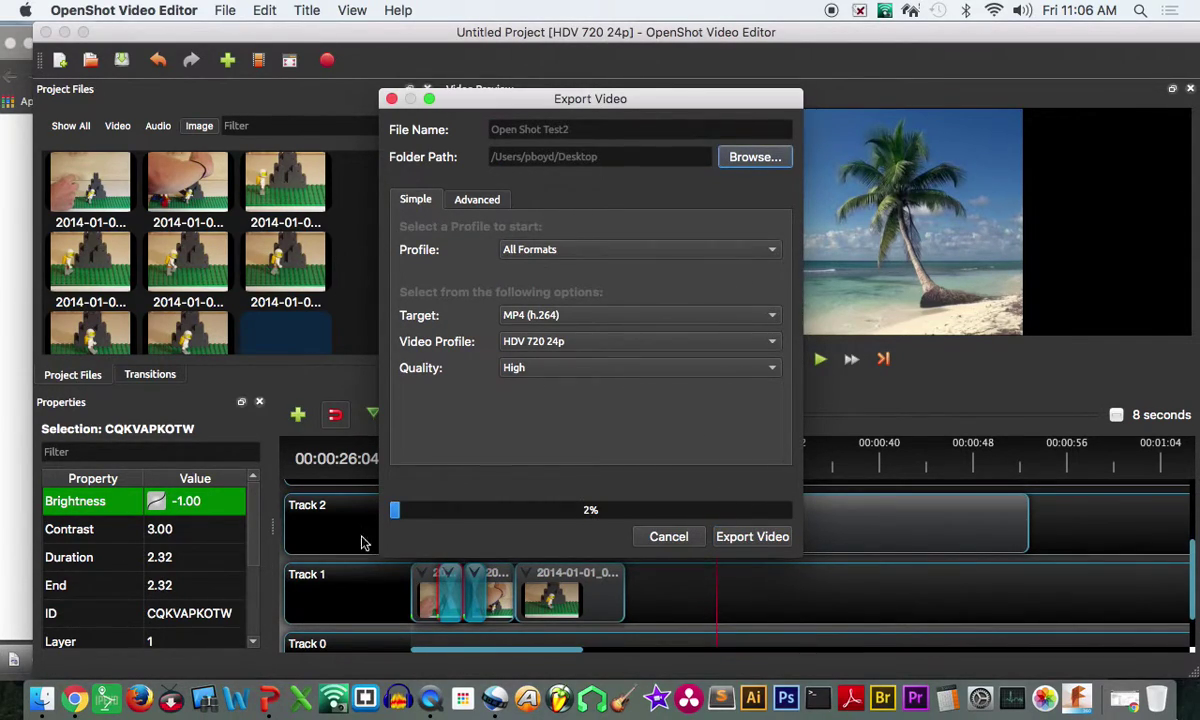